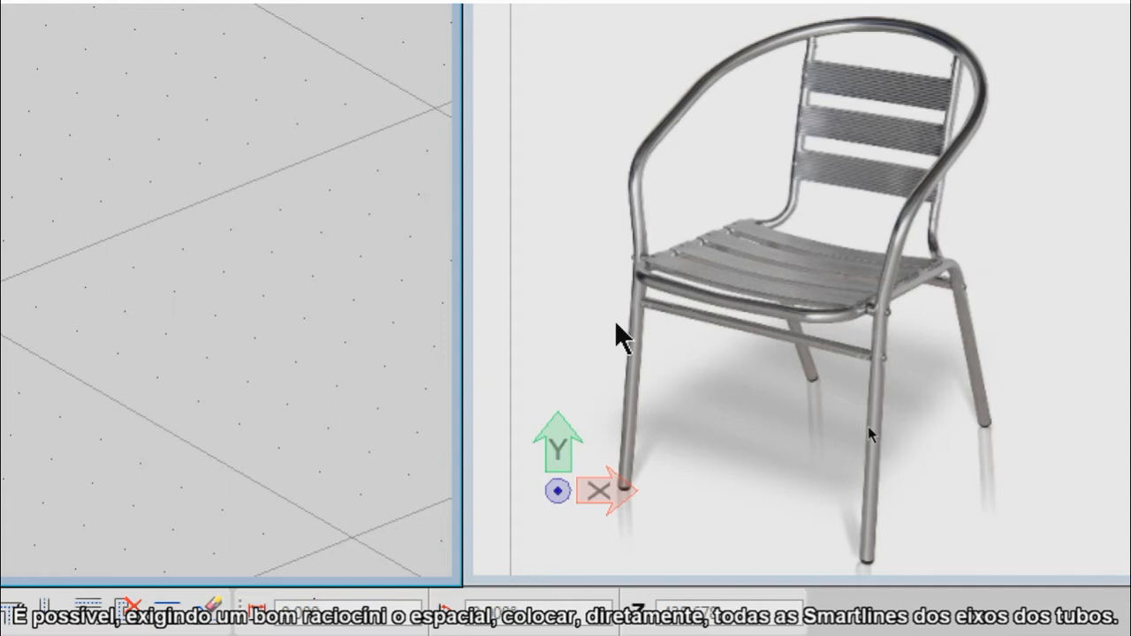
Step: Start a SmartLine and trace the rear leg and seat outline back to the starting foot
key("space")
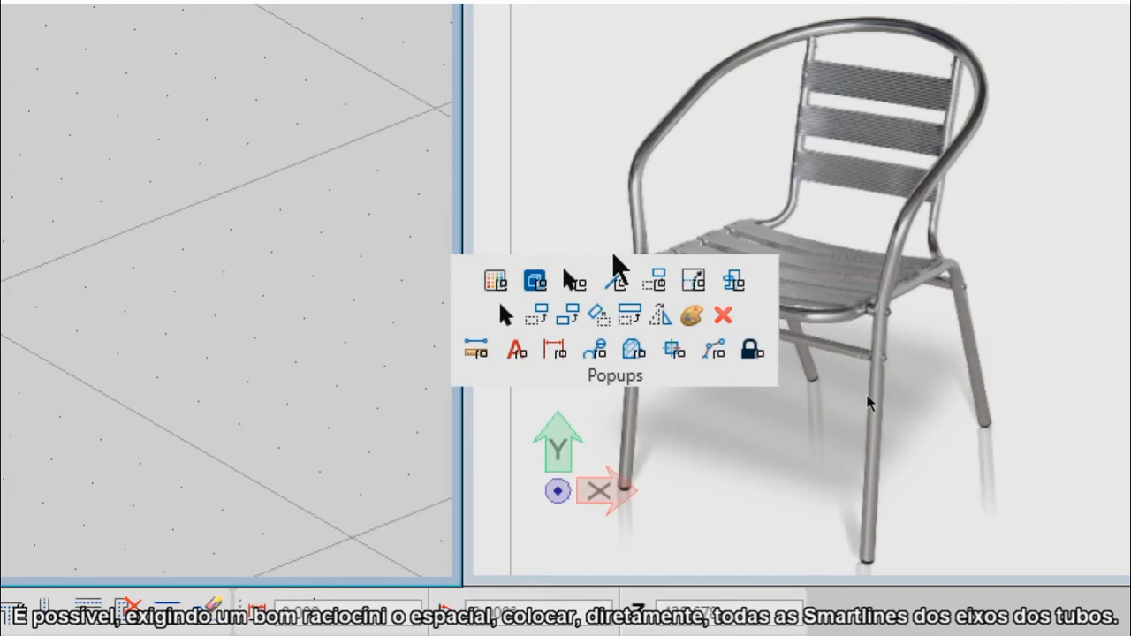
left_click(616, 280)
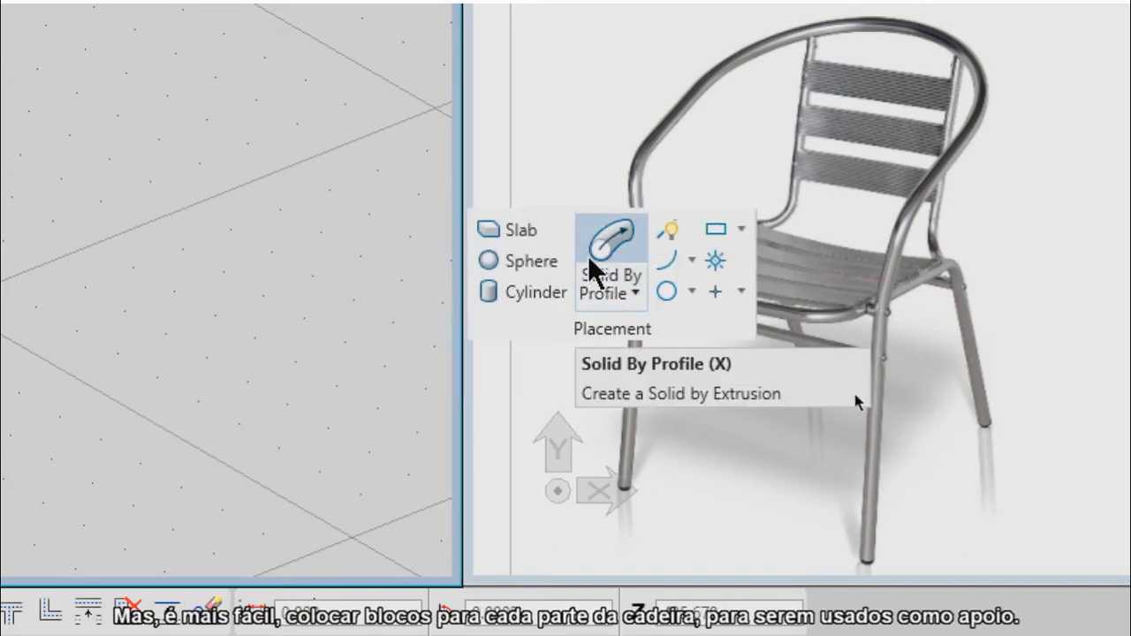
left_click(677, 231)
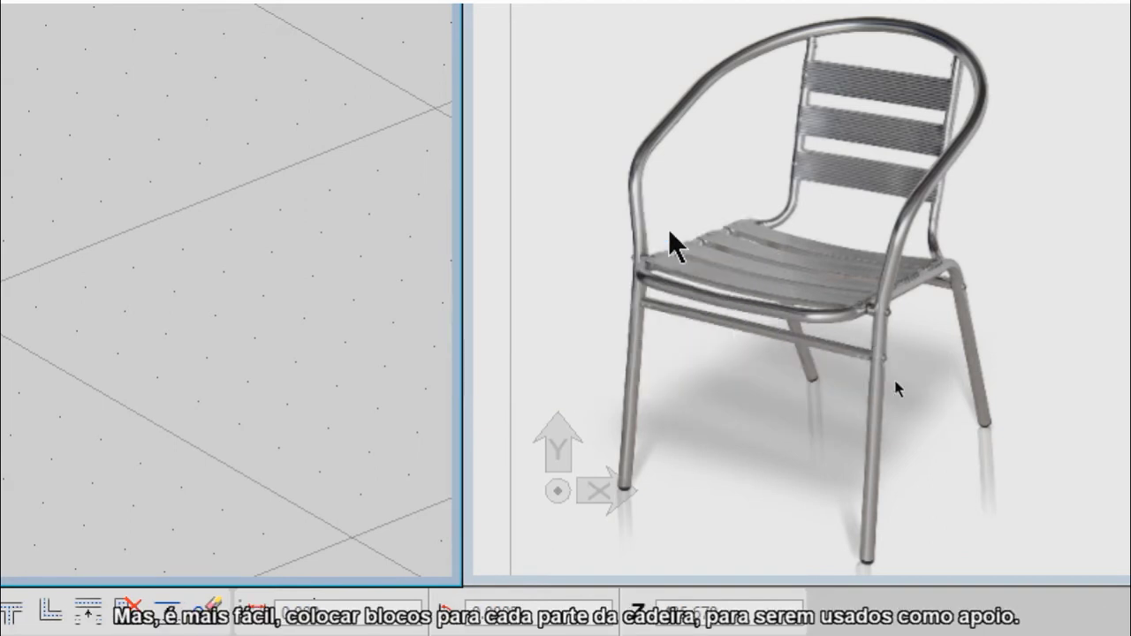
left_click(990, 427)
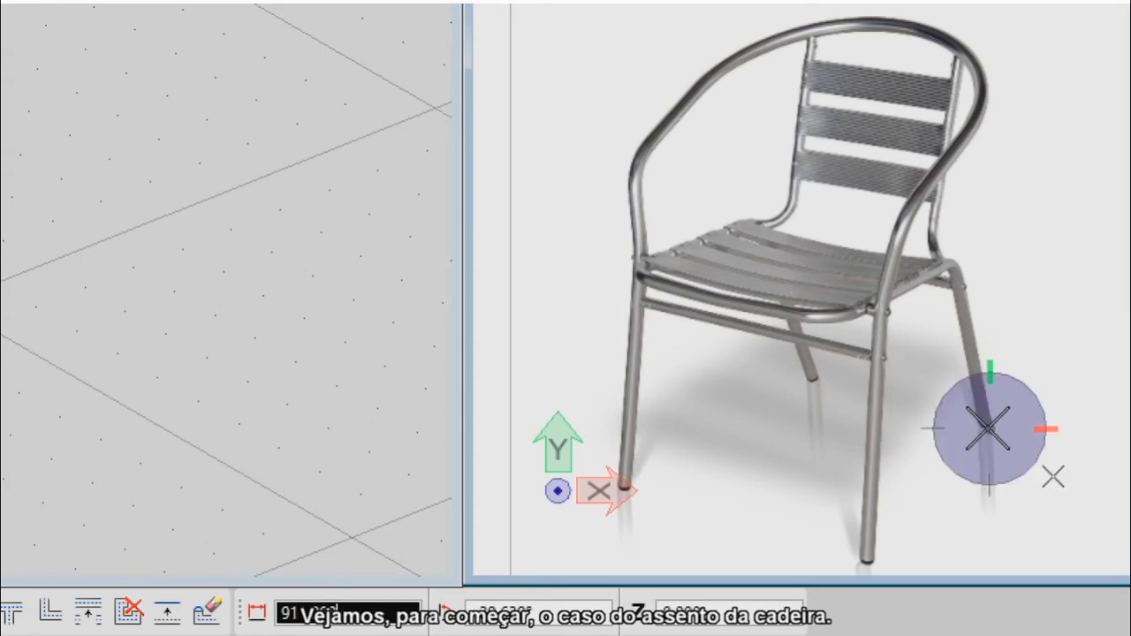
left_click(952, 257)
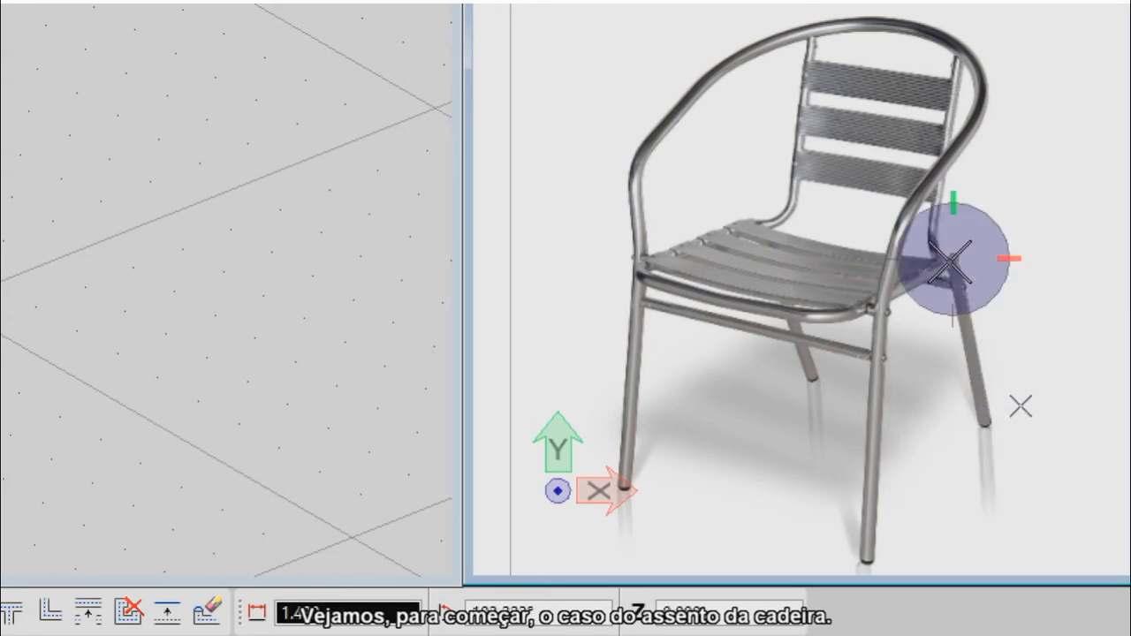
left_click(836, 329)
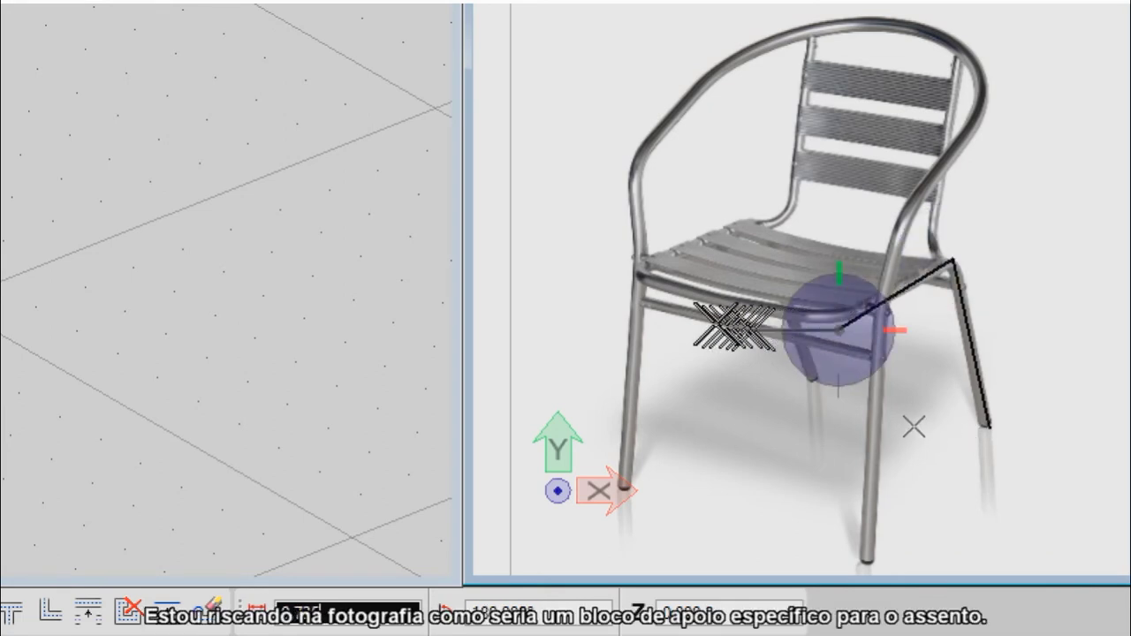
left_click(622, 275)
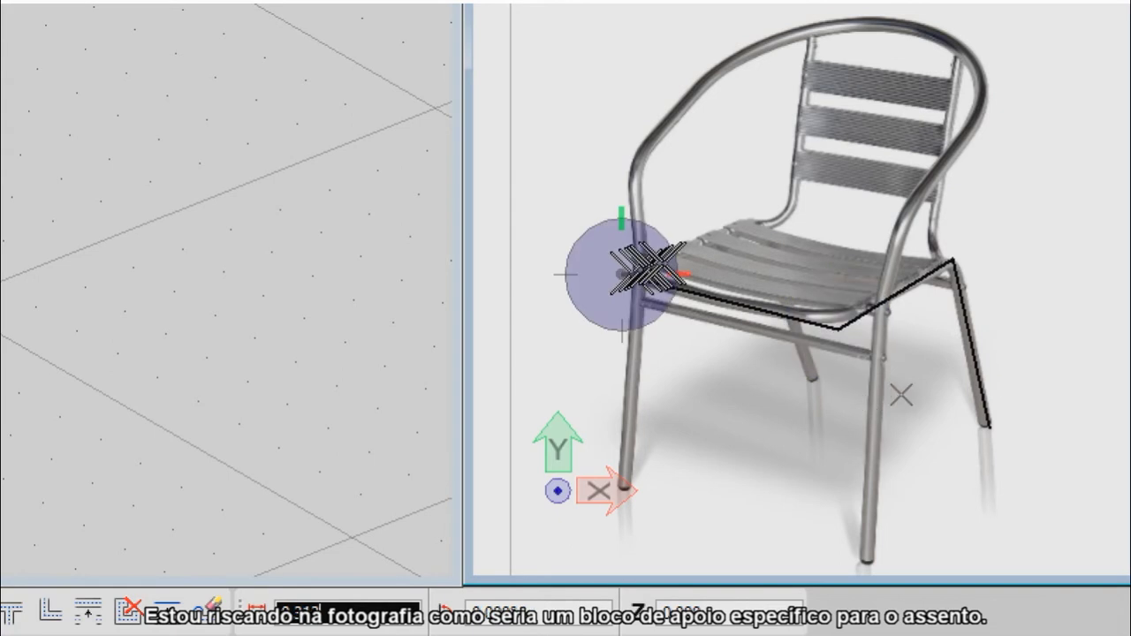
left_click(758, 225)
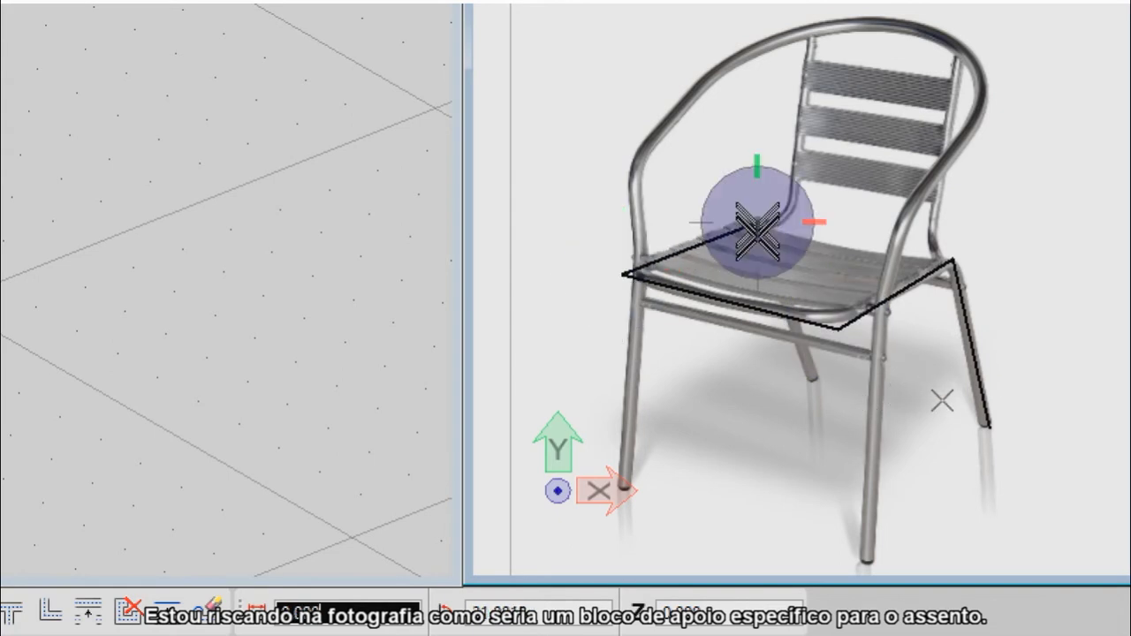
left_click(818, 383)
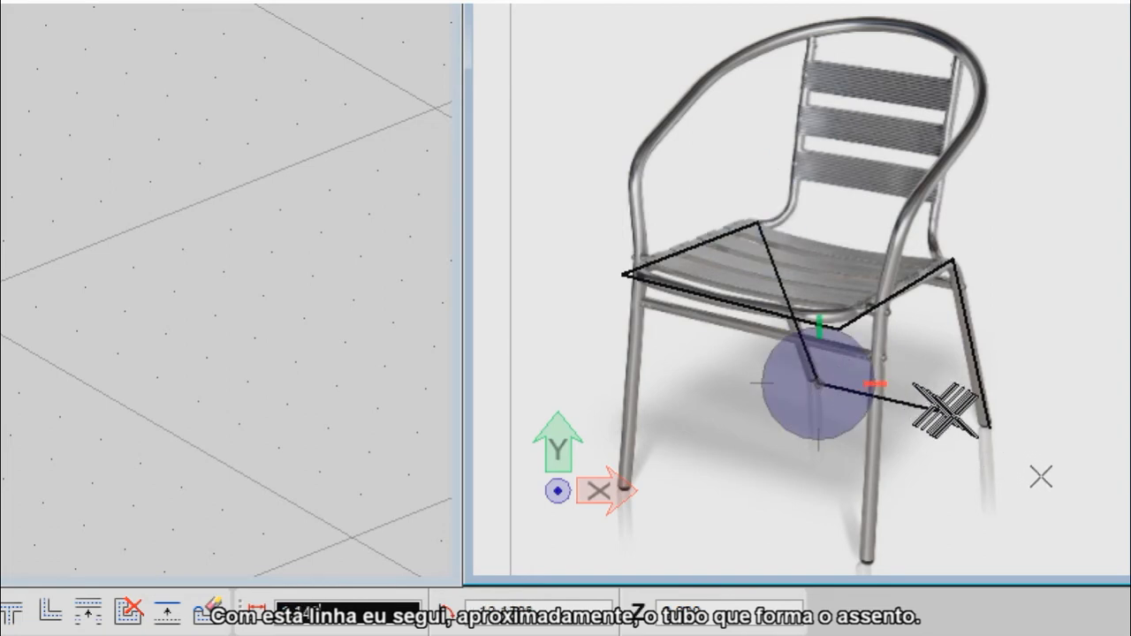
left_click(986, 428)
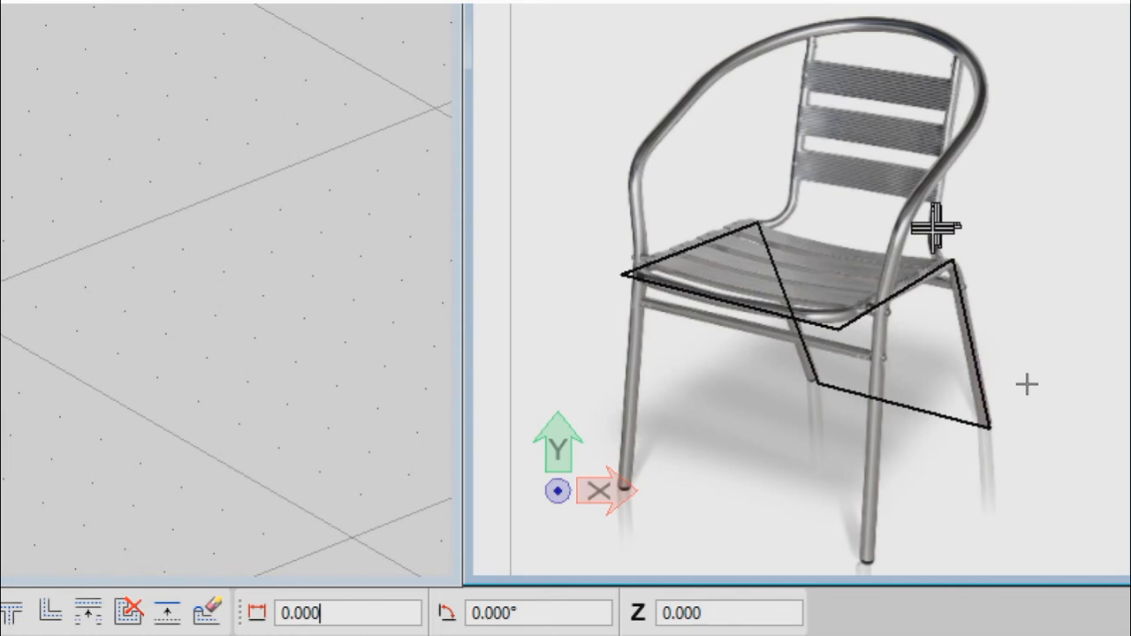
Step: Trace the seat's top edges, front legs and floor edges to complete the guide box
left_click(948, 257)
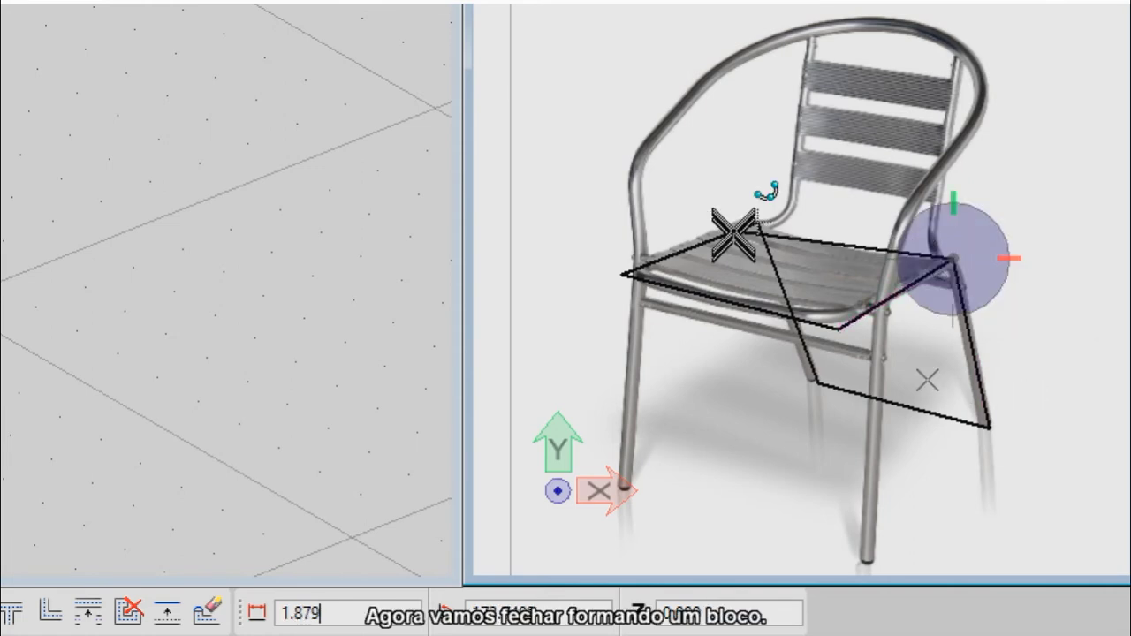
left_click(757, 224)
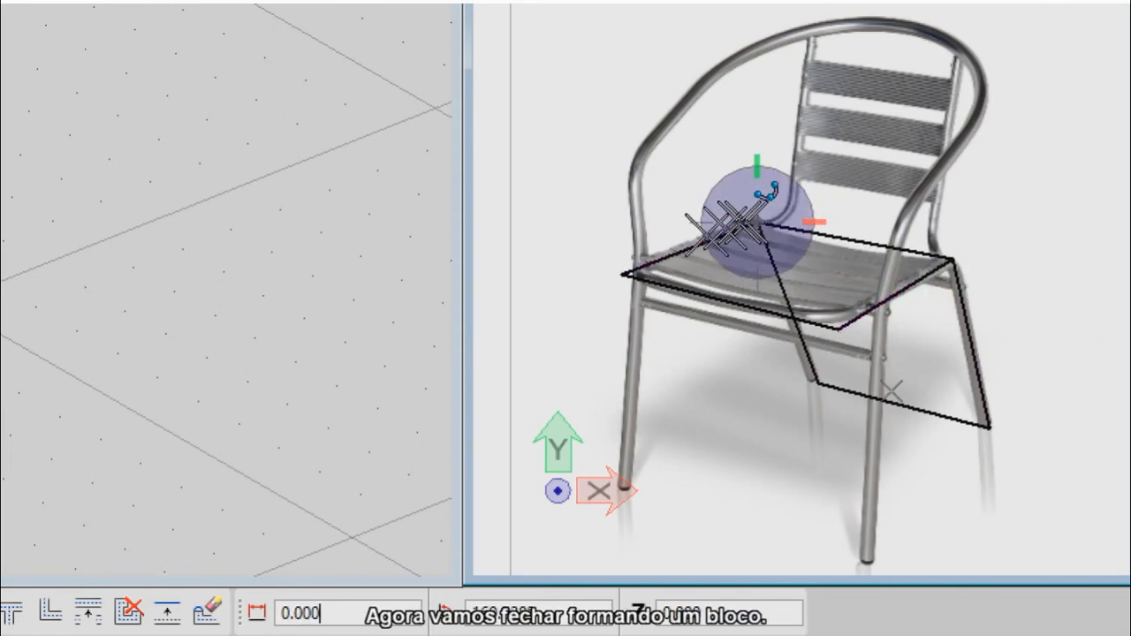
left_click(621, 276)
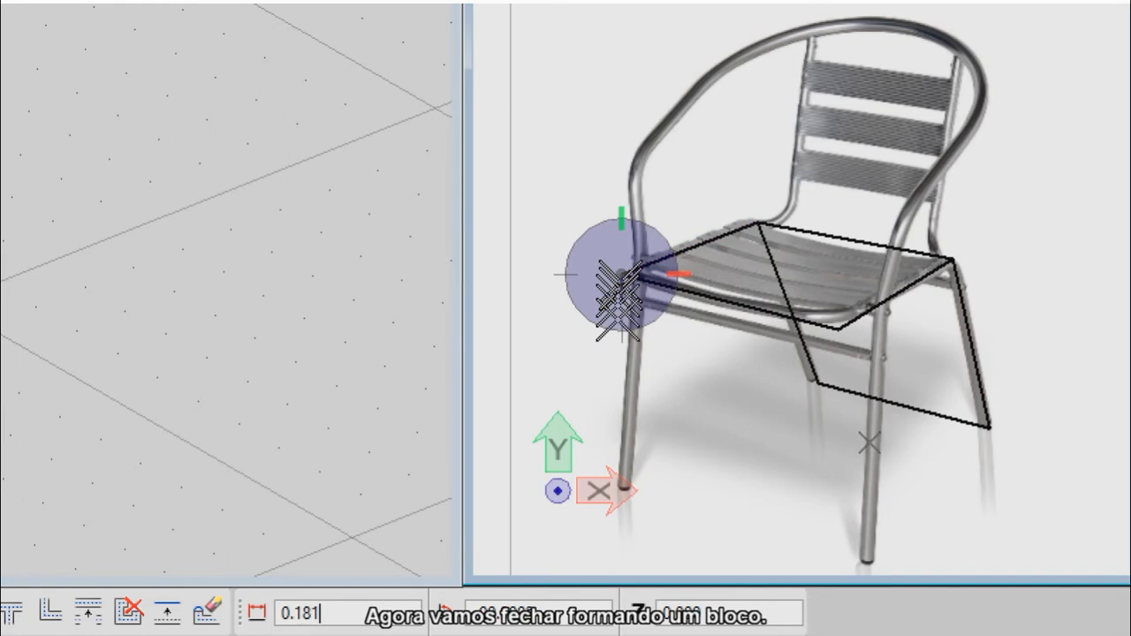
left_click(623, 484)
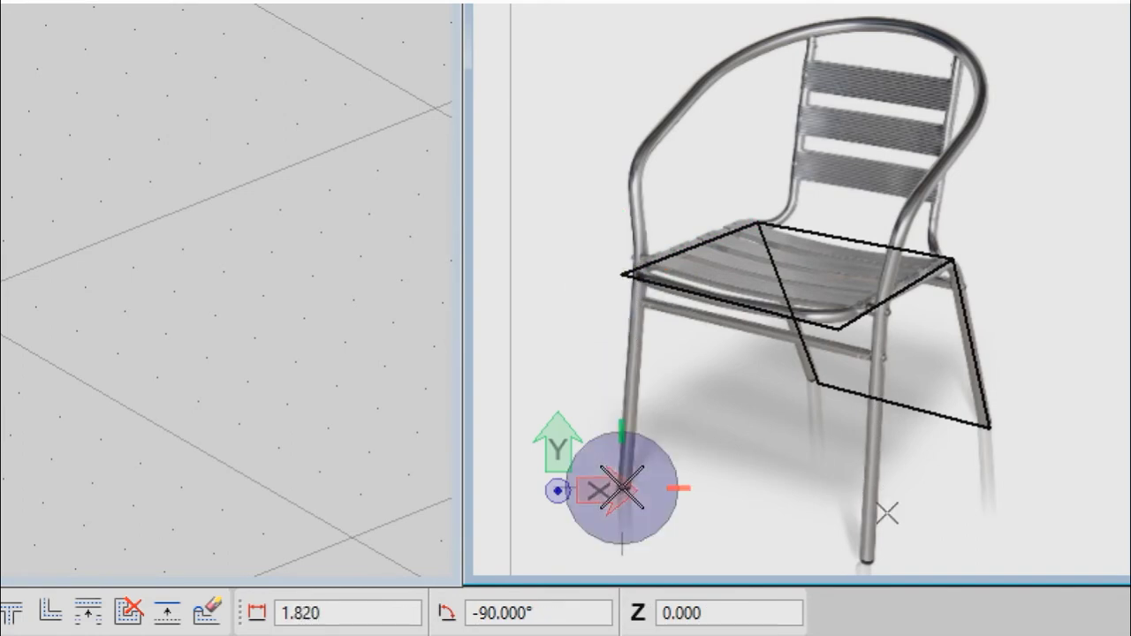
left_click(848, 554)
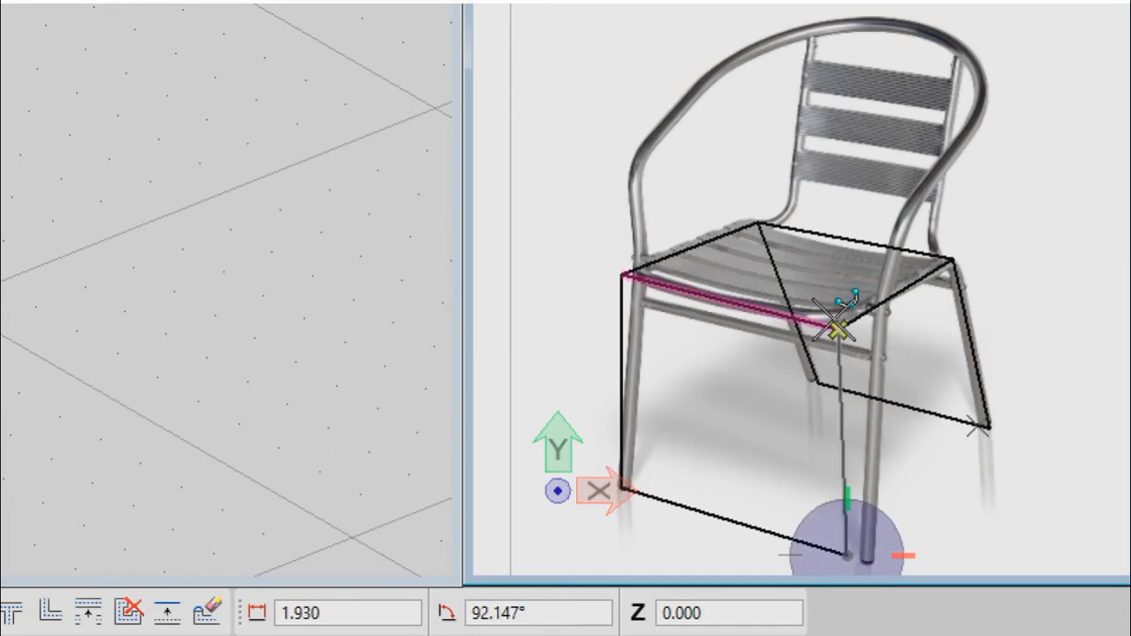
left_click(833, 326)
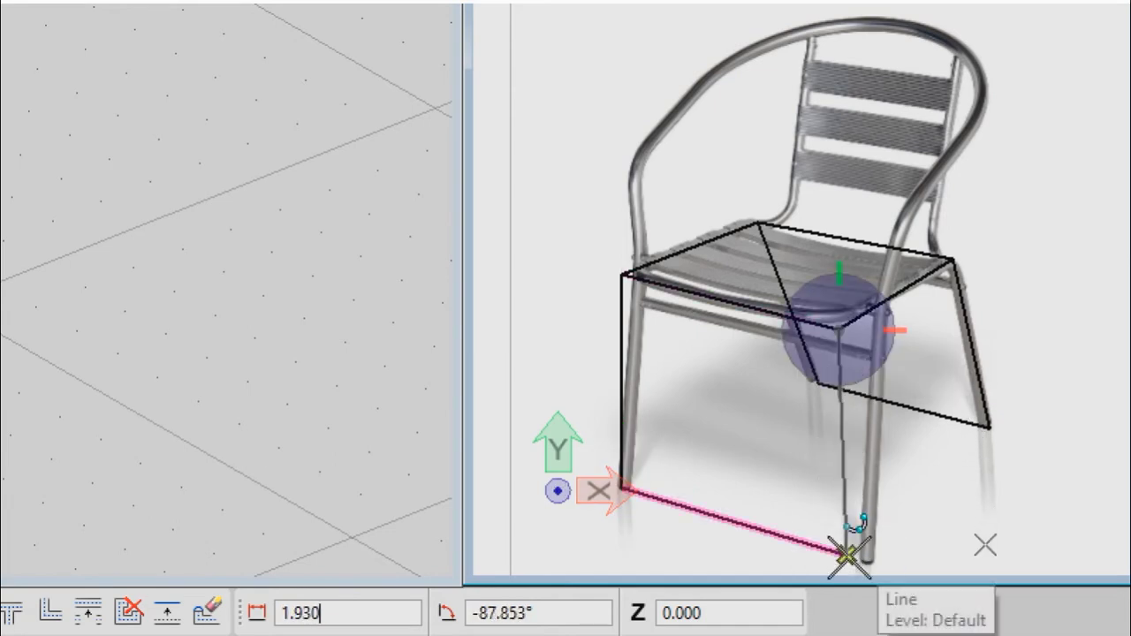
left_click(848, 554)
left_click(991, 428)
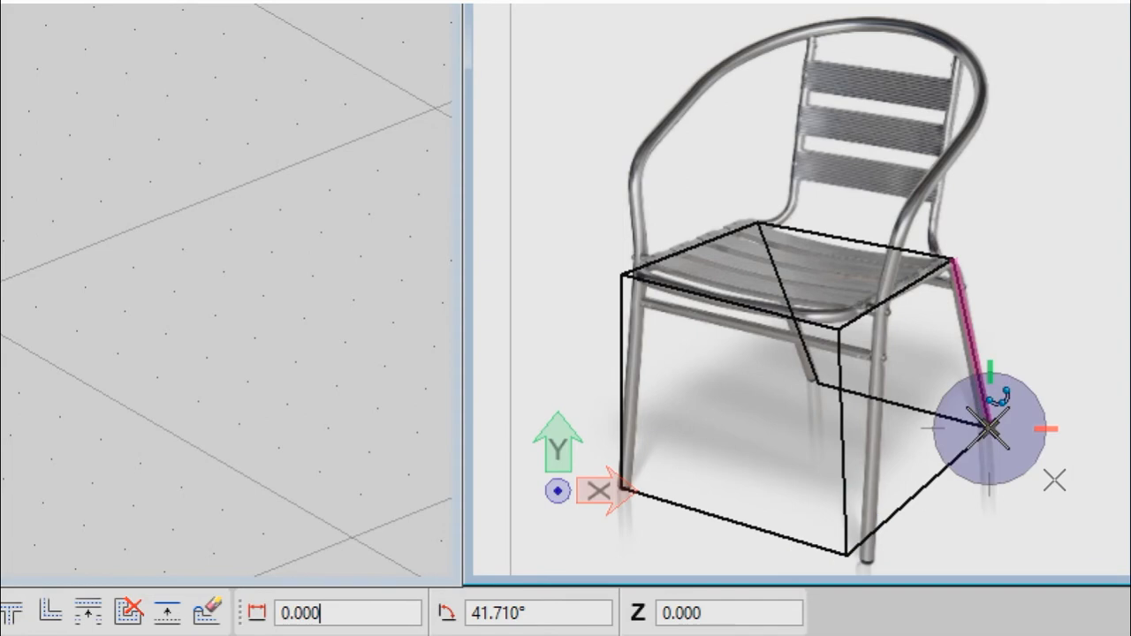
left_click(817, 382)
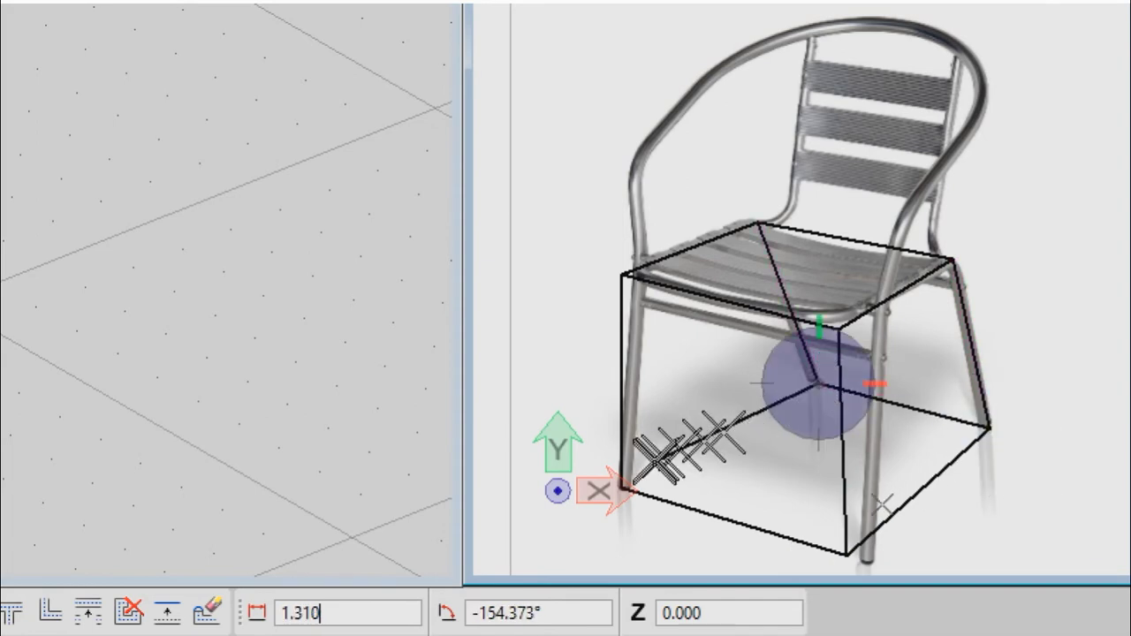
left_click(622, 486)
Step: Finish the guide box and add a vertical edge down the back corner
right_click(608, 495)
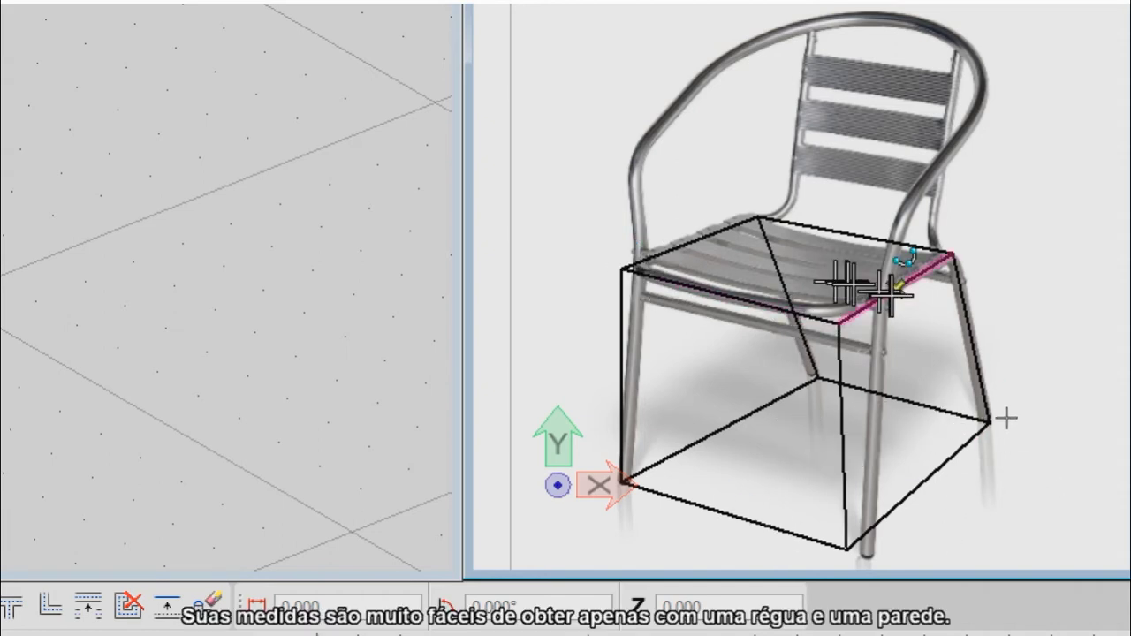
left_click(948, 252)
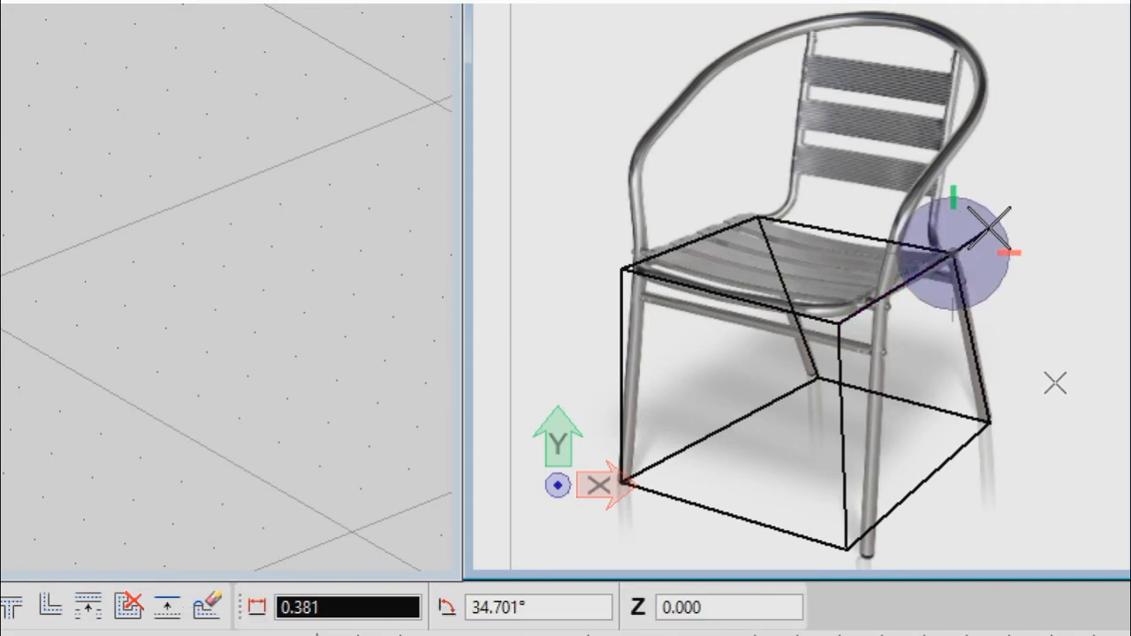
left_click(989, 230)
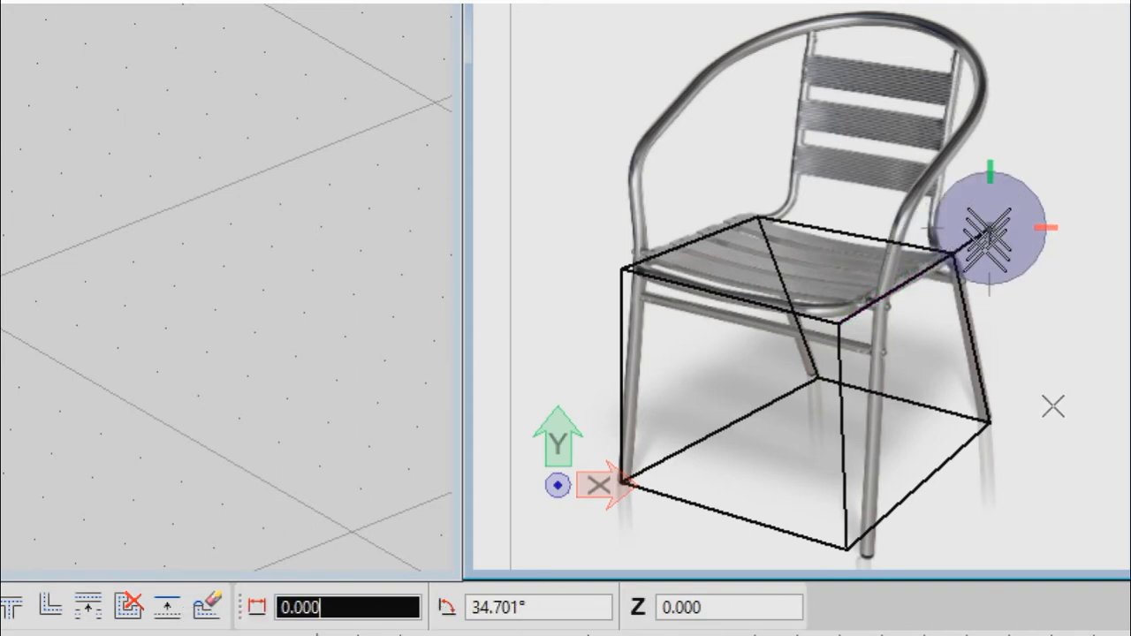
left_click(990, 416)
key("Escape")
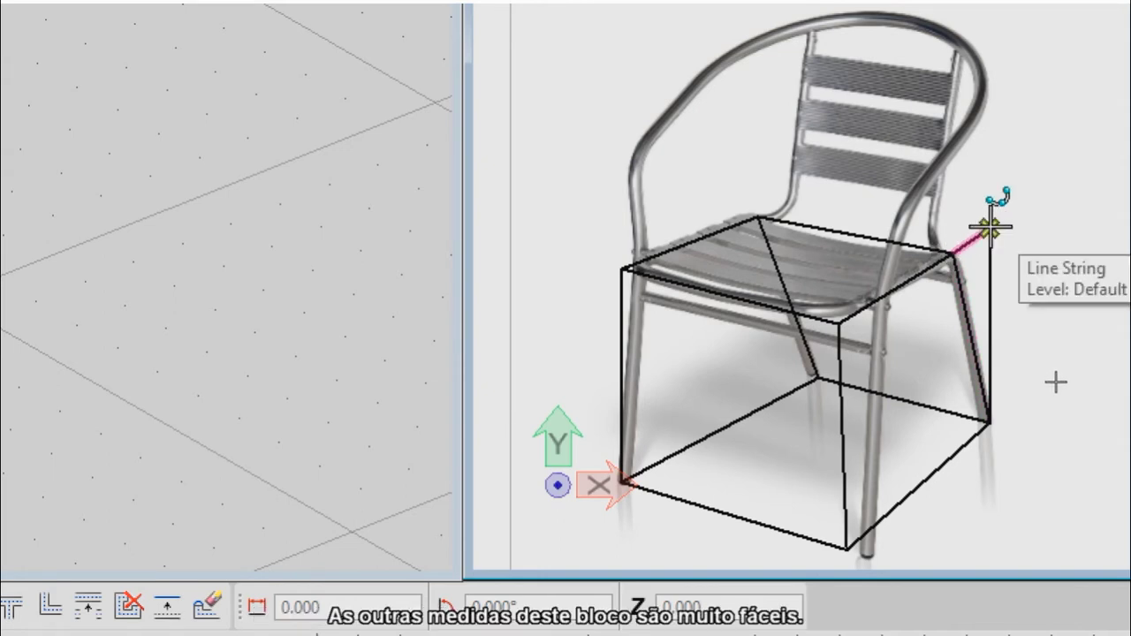
Step: Cancel the pending line and undo the traced guide lines
right_click(990, 228)
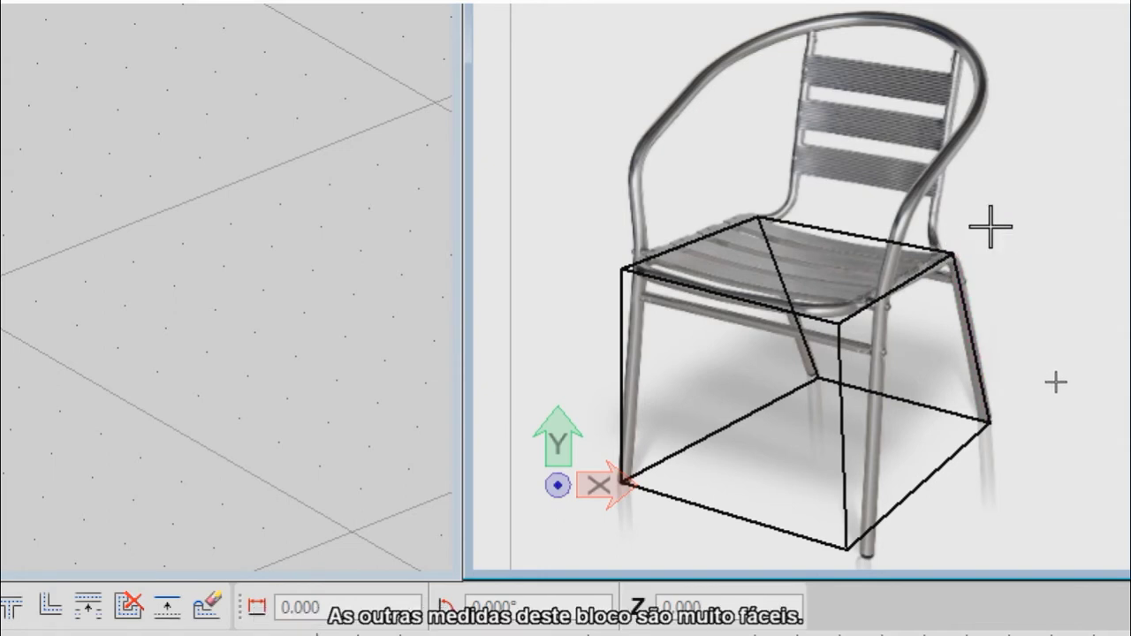
key("ctrl+z")
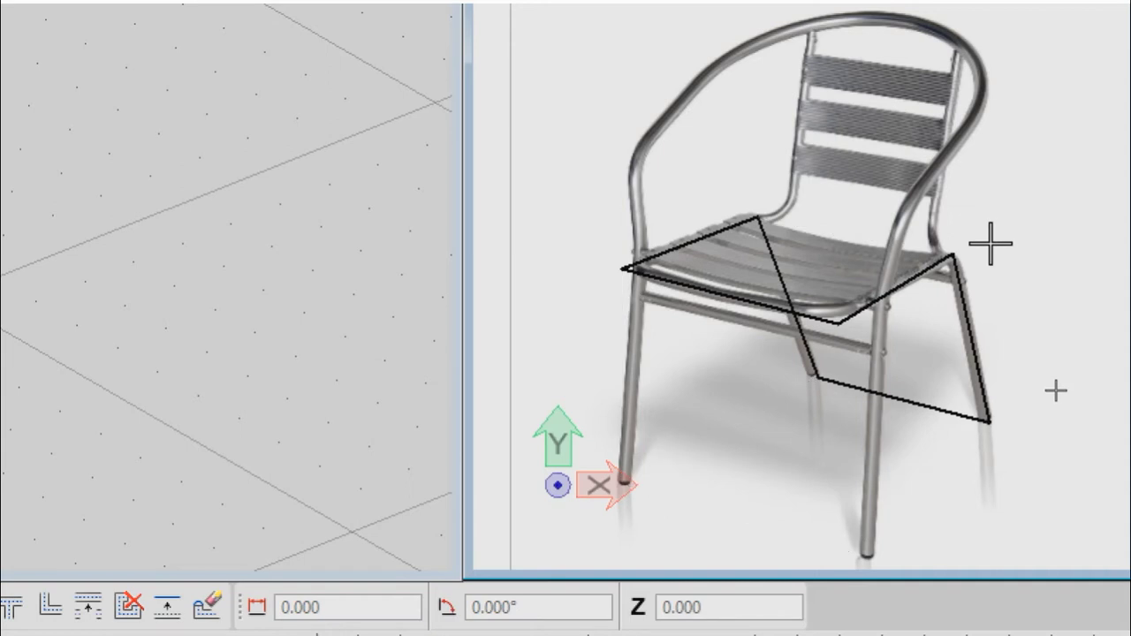
key("ctrl+z")
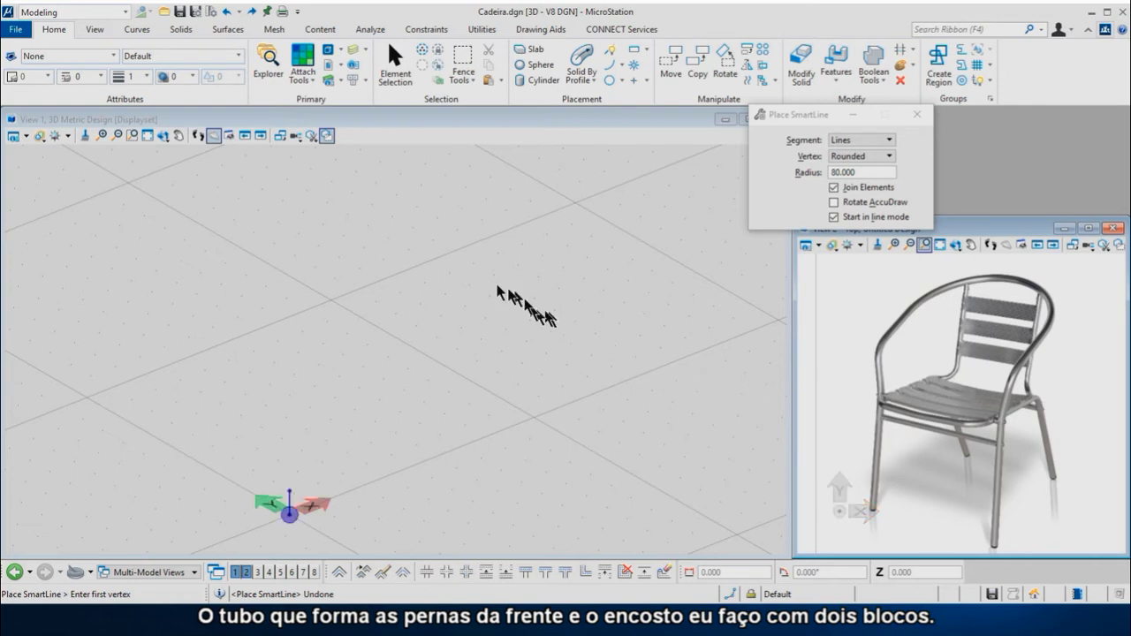
Step: Set the active transparency to 80 in the Home Attributes group
left_click(198, 136)
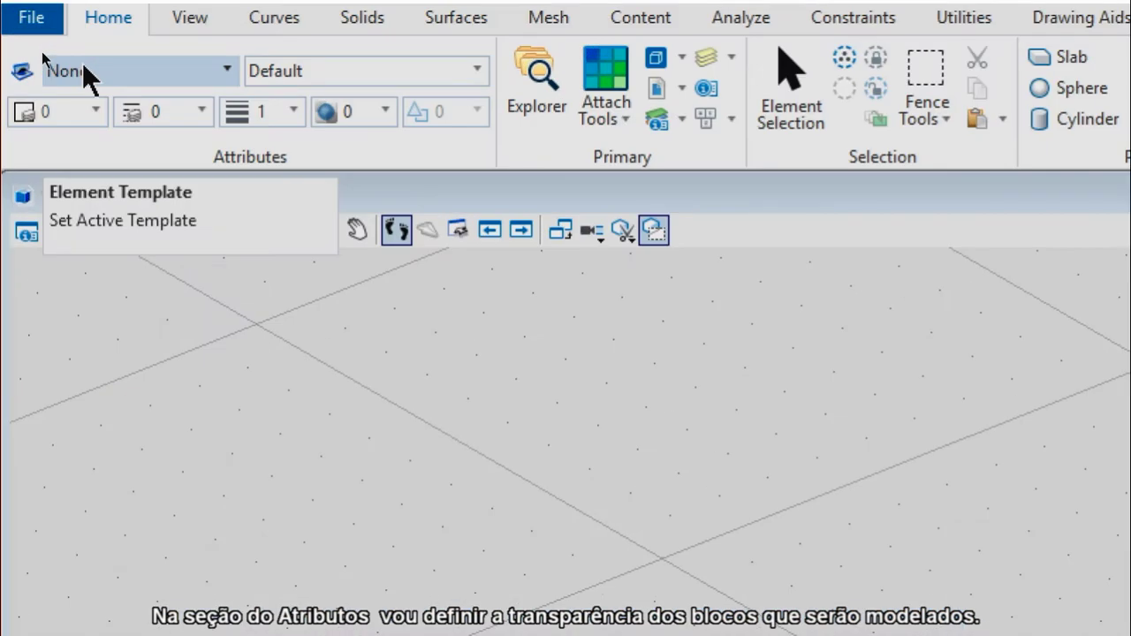
left_click(353, 110)
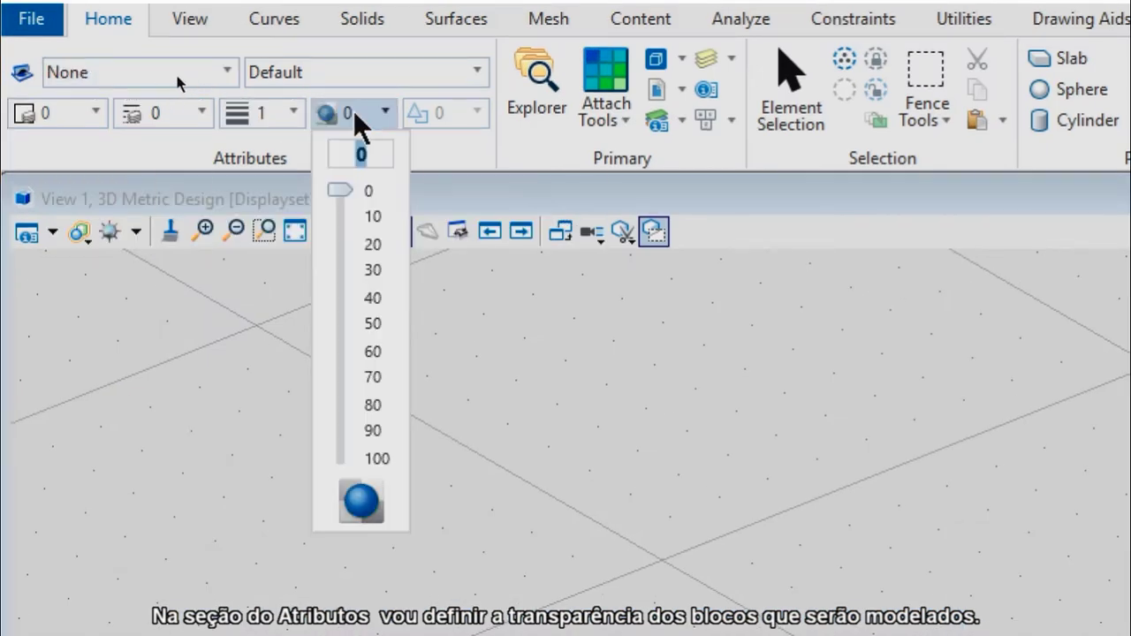
left_click(372, 404)
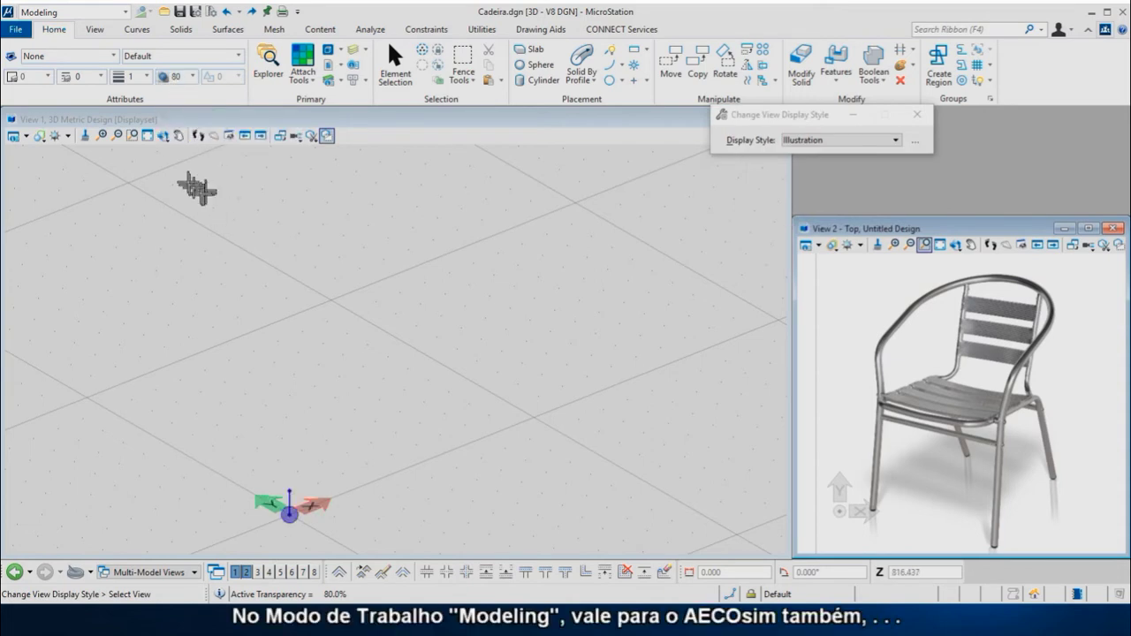
left_click(163, 135)
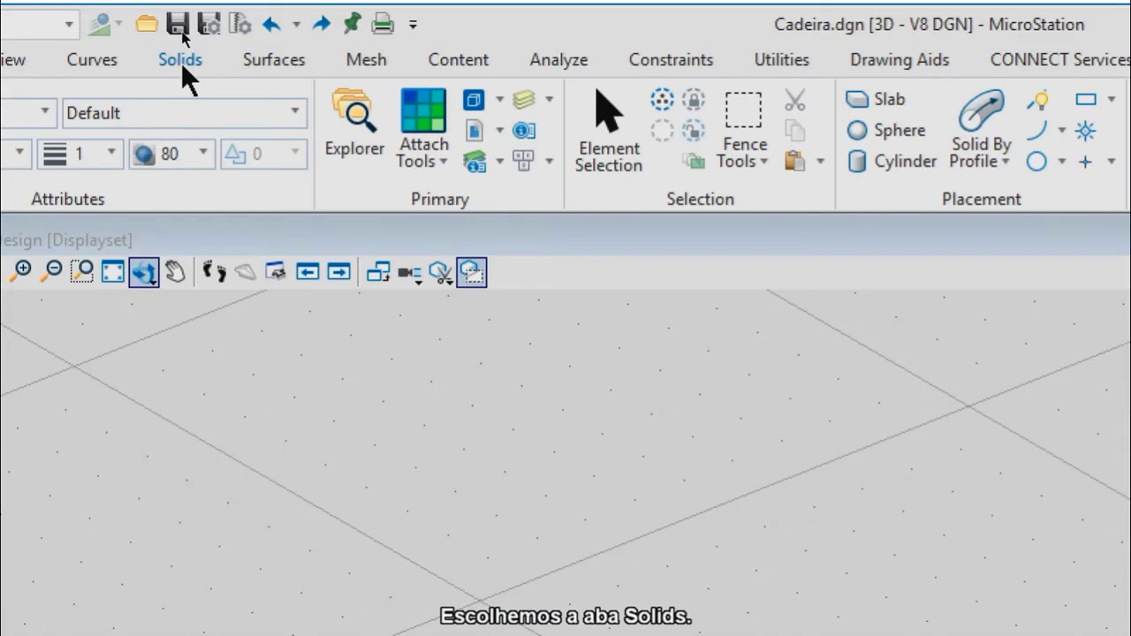
Step: Place a 400 × 570 × 450 mm slab solid at the origin using AccuDraw top orientation
left_click(181, 62)
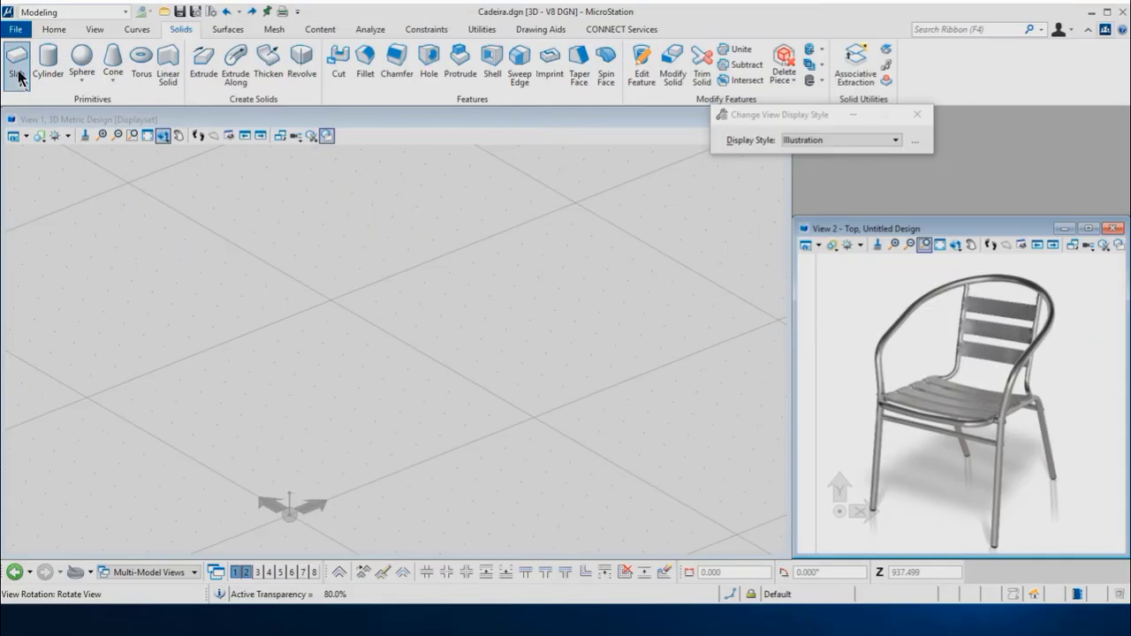
left_click(18, 77)
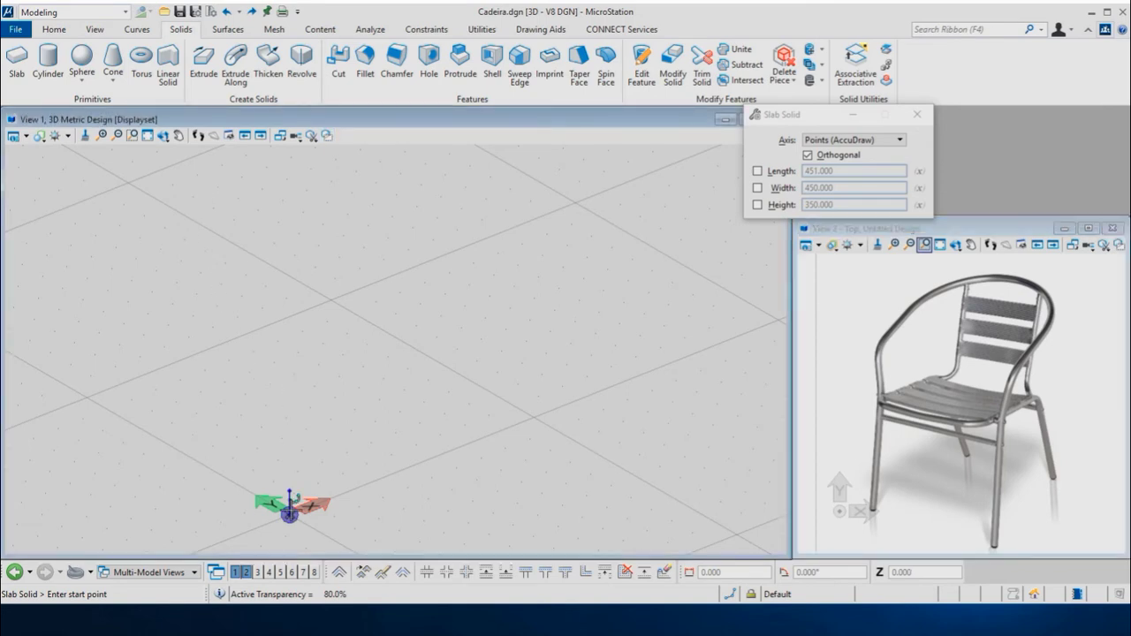
left_click(290, 508)
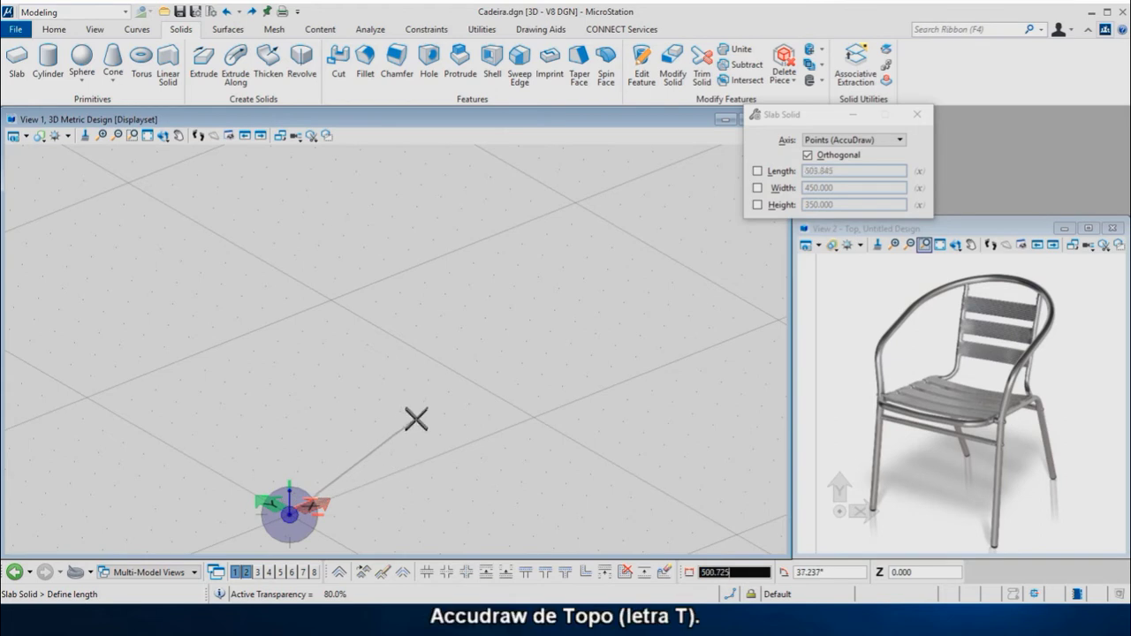
key("t")
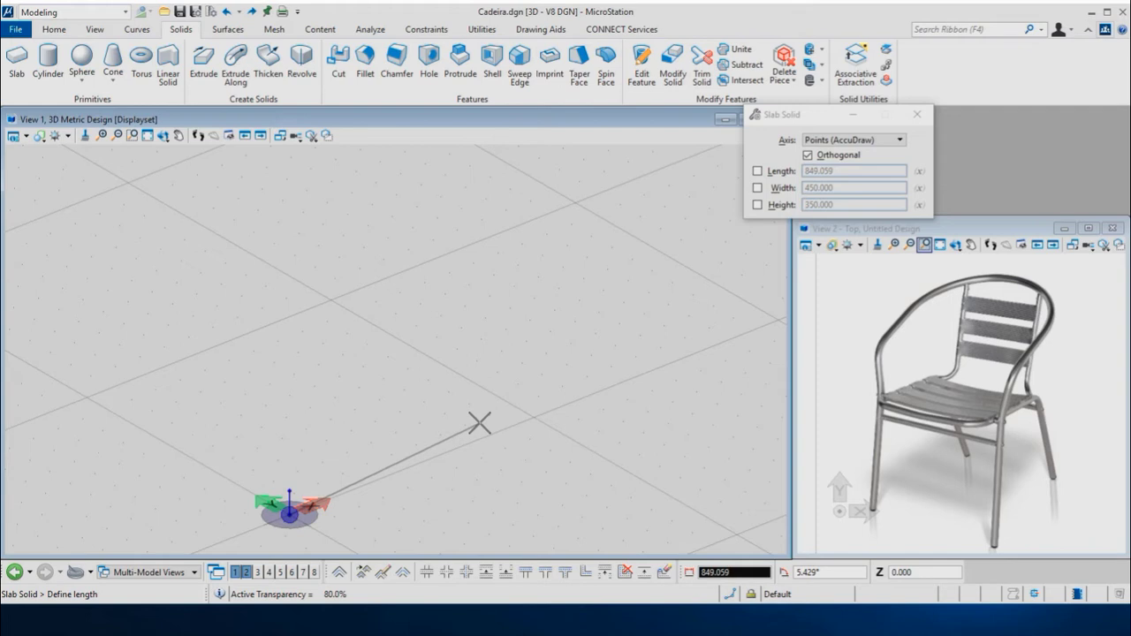
type("00")
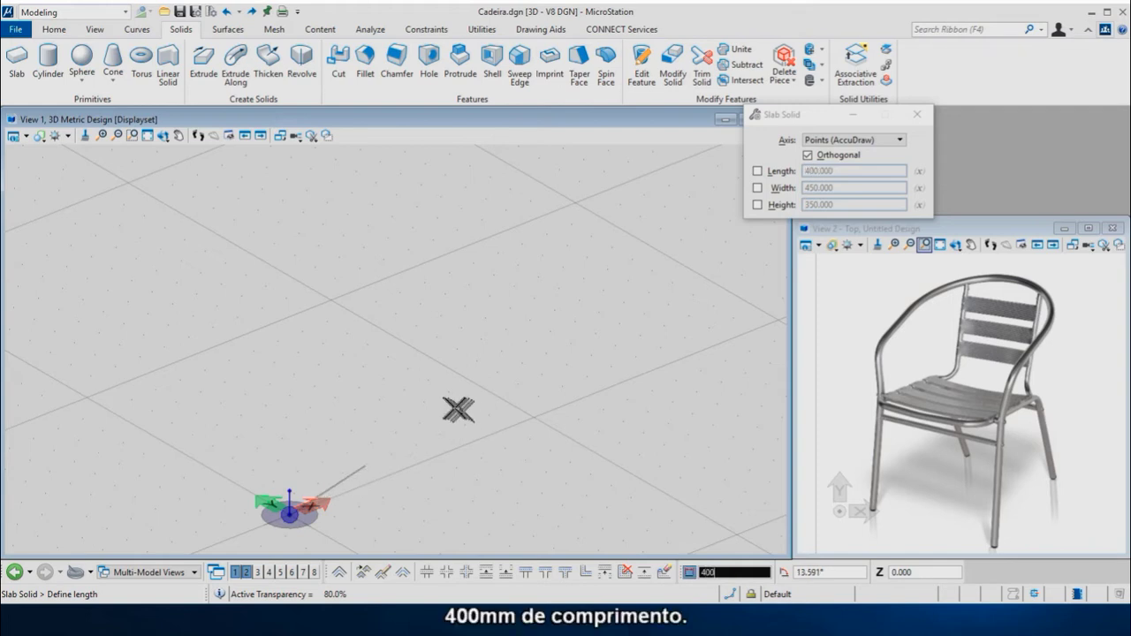
left_click(477, 440)
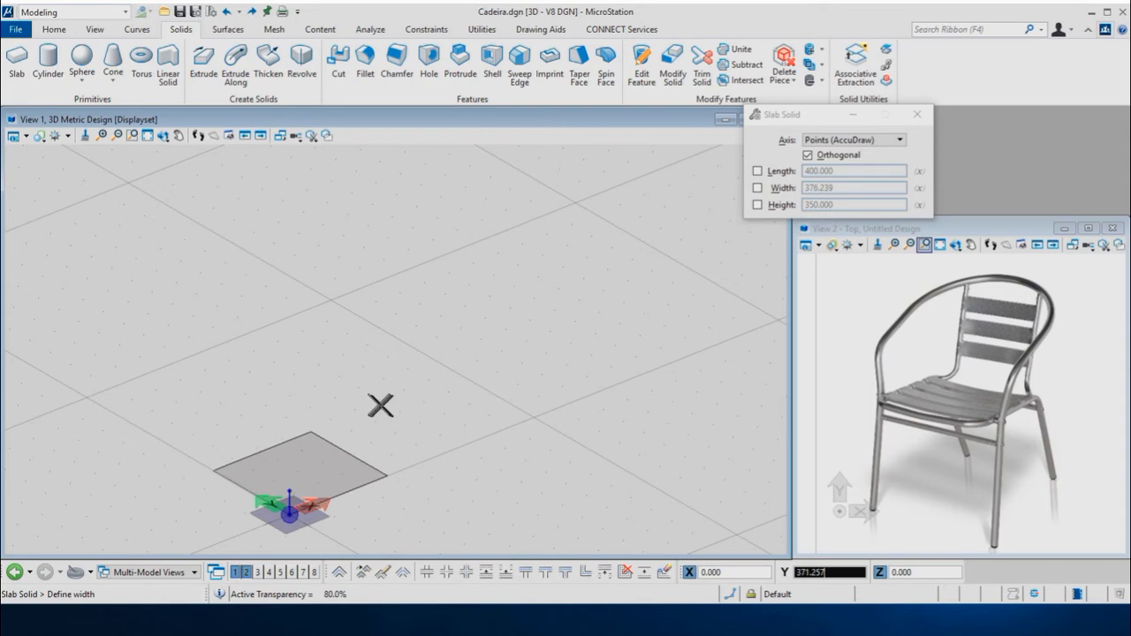
type("57")
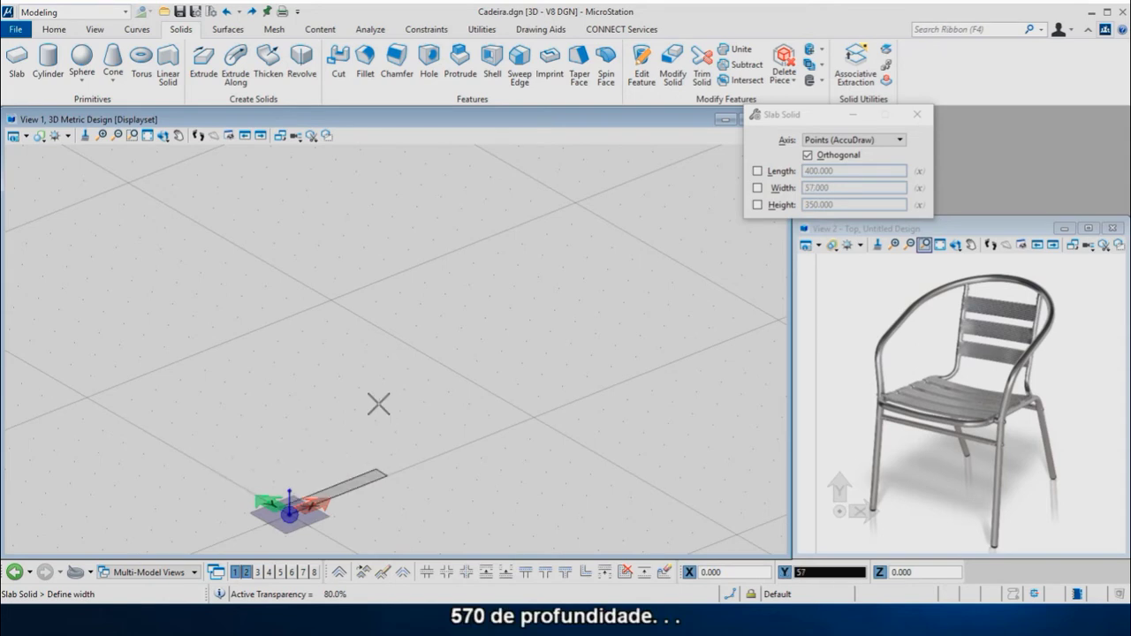
type("0")
left_click(378, 403)
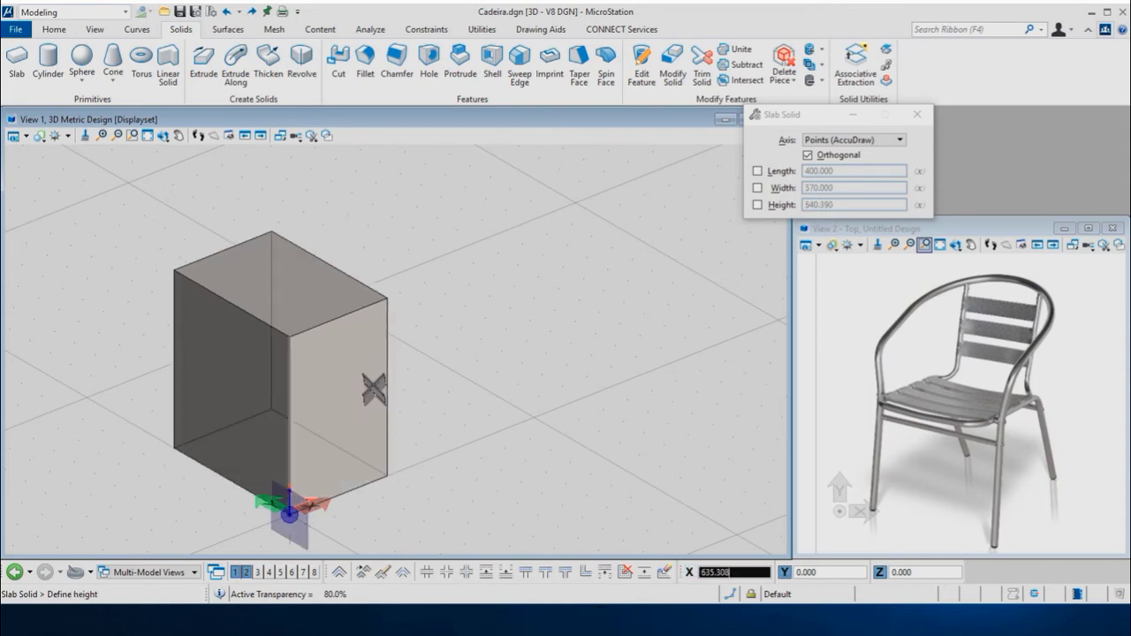
type("450")
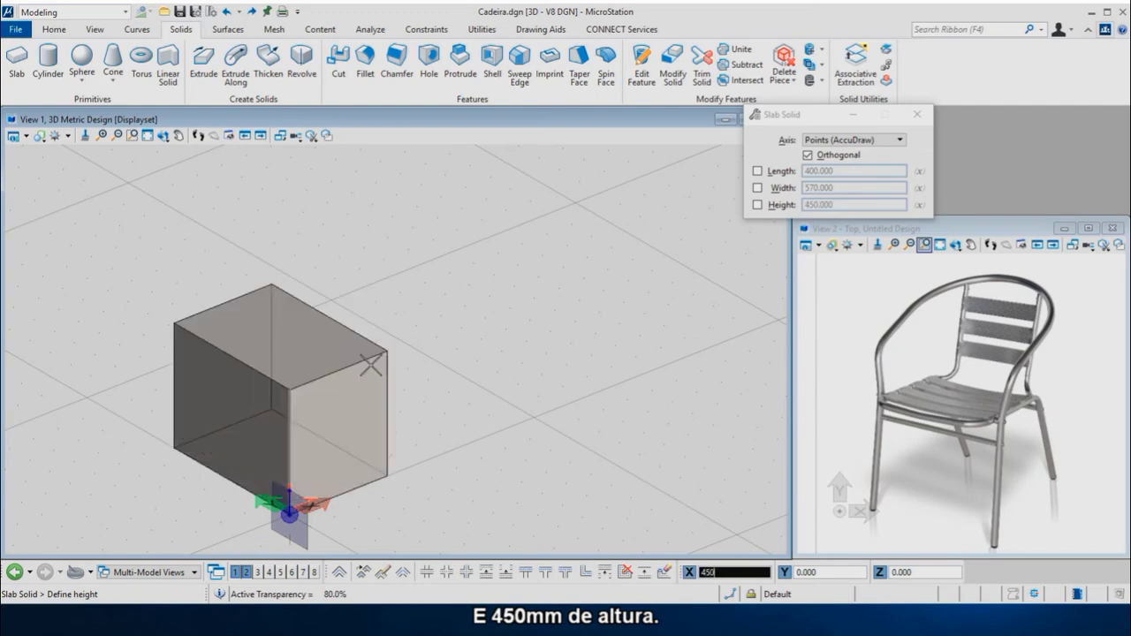
left_click(371, 365)
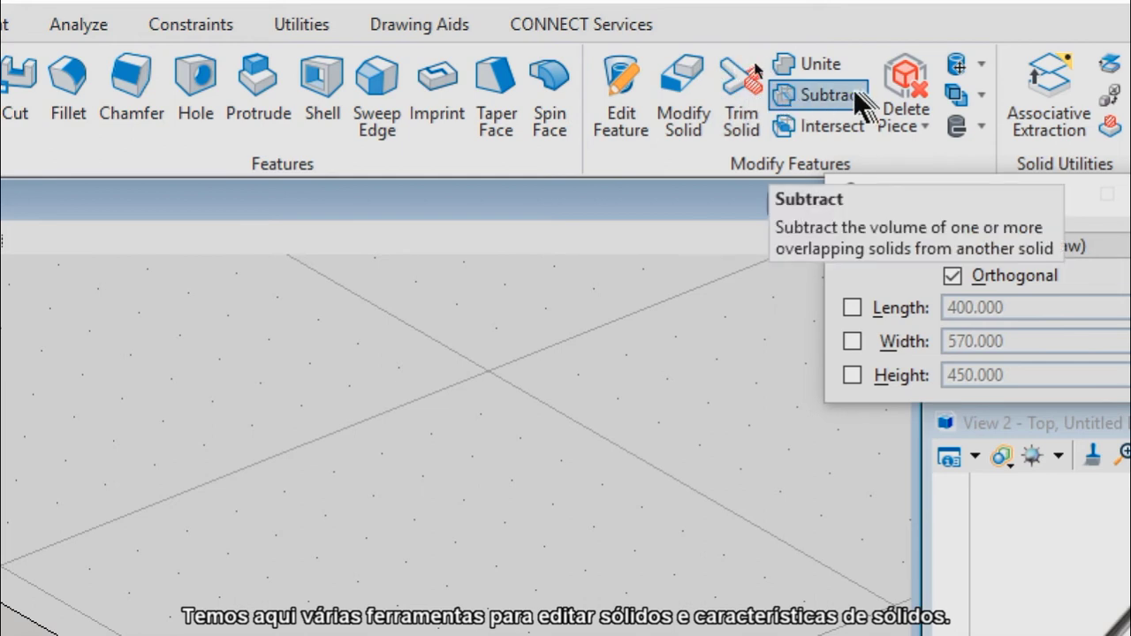
Step: Start the Modify Solid tool from the Modify Features group
left_click(689, 84)
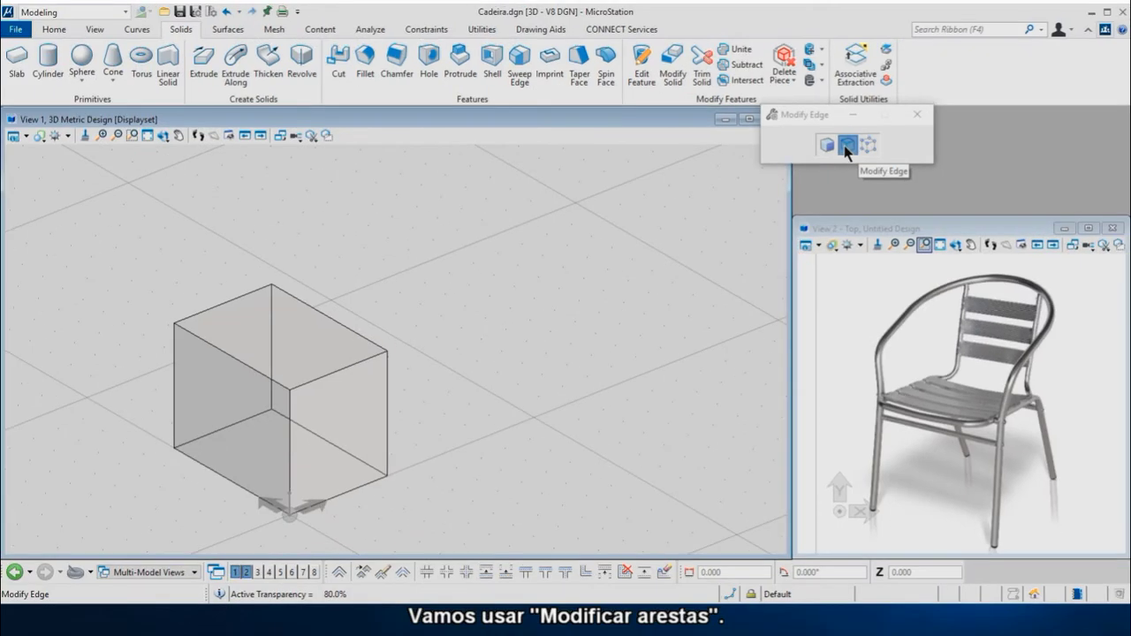
Step: Switch to Modify Edge and reposition the slab's top-left edge
left_click(846, 147)
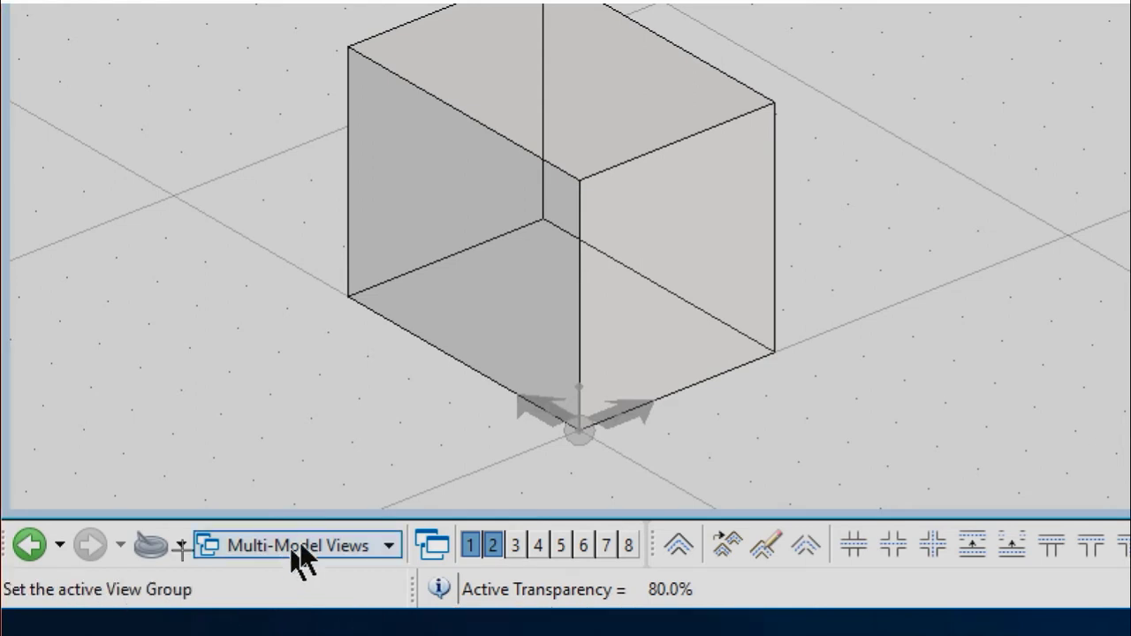
left_click(499, 298)
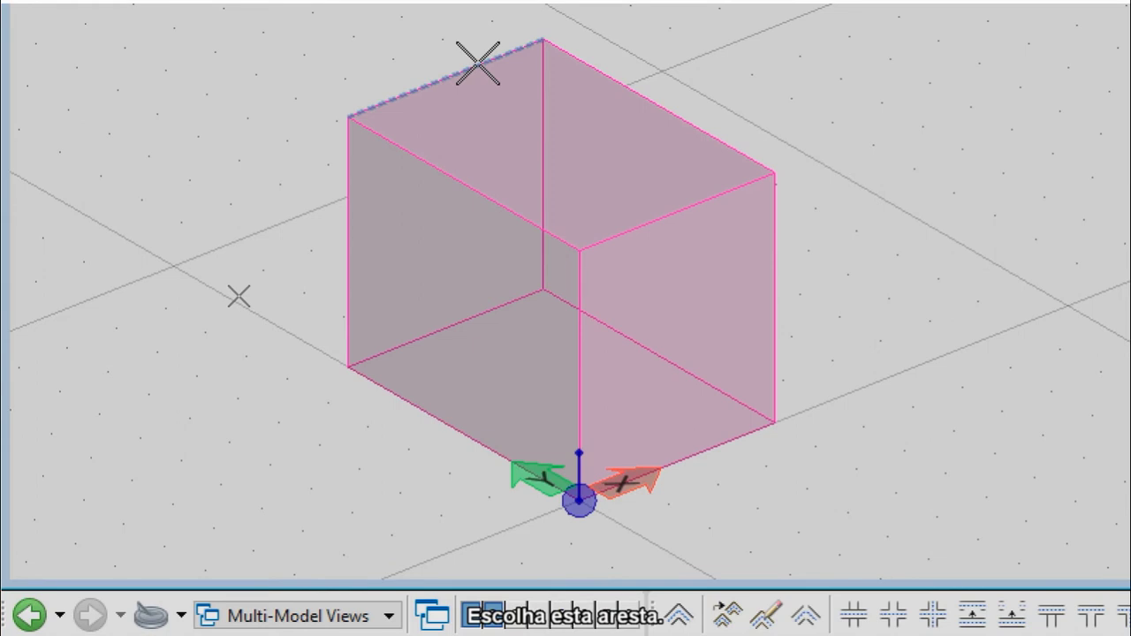
left_click(482, 62)
left_click(504, 56)
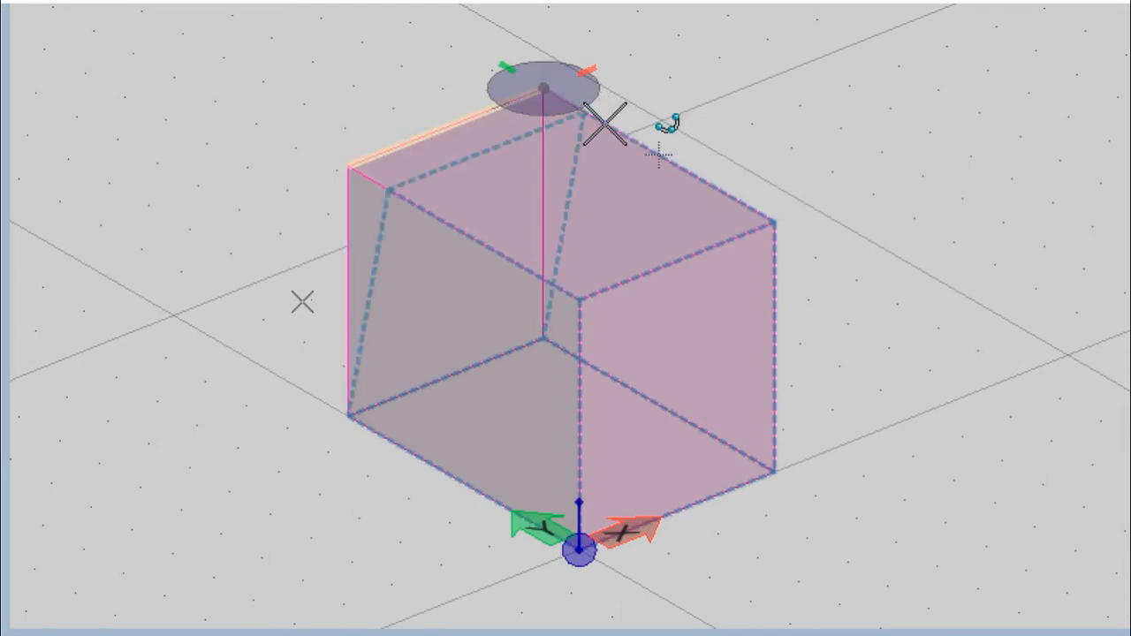
left_click(603, 124)
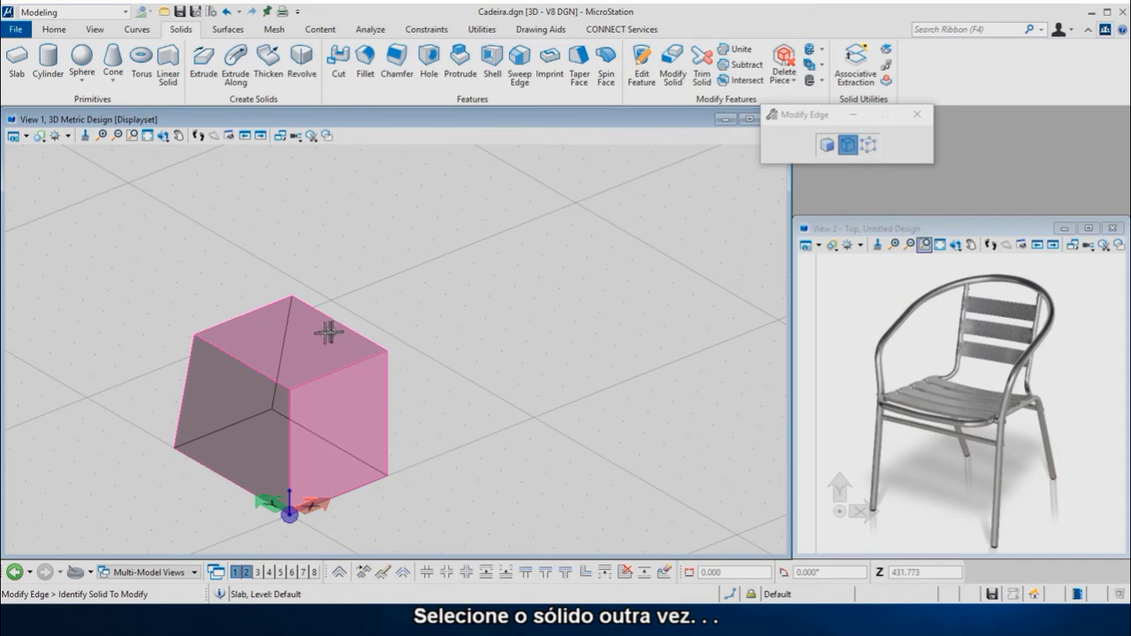
Step: Move another top edge of the slab 50 mm in the vertical plane
left_click(317, 338)
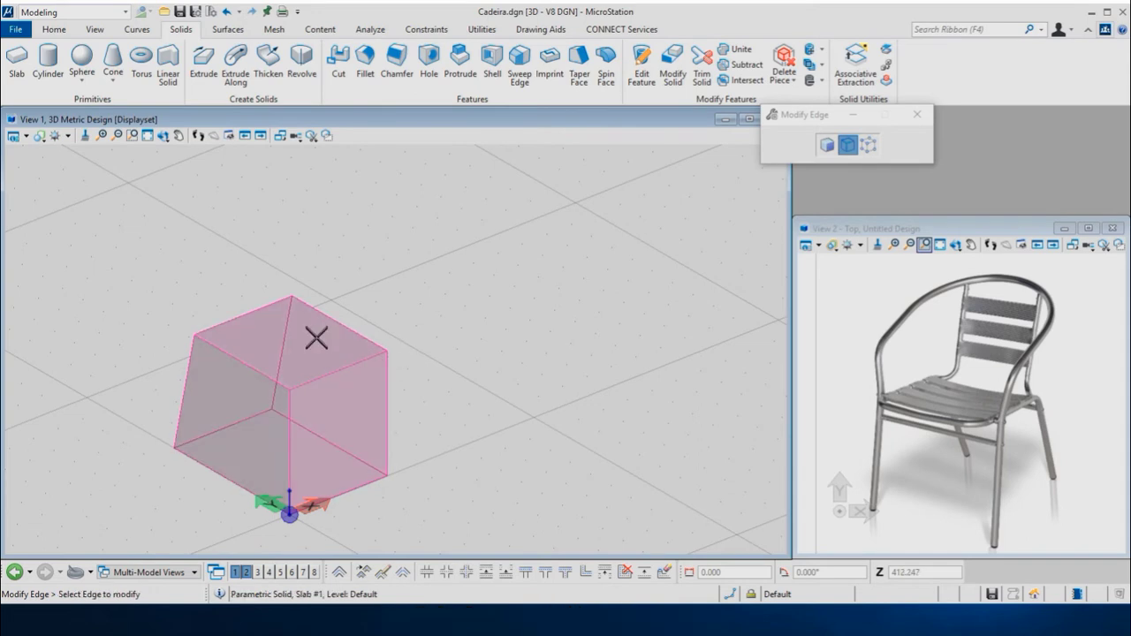
left_click(252, 309)
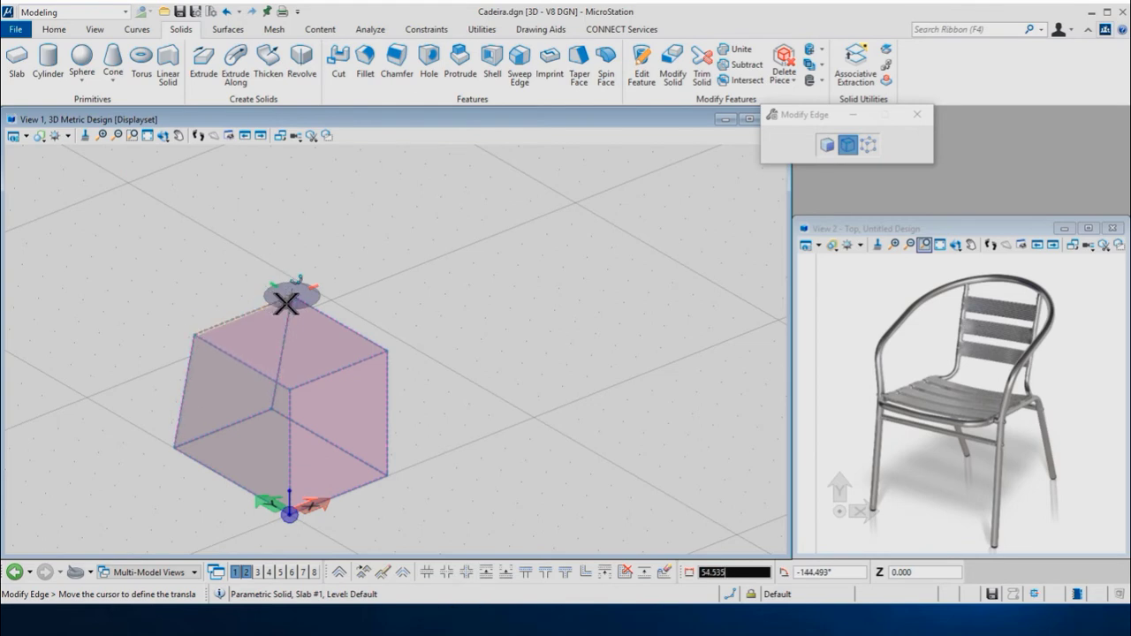
key("s")
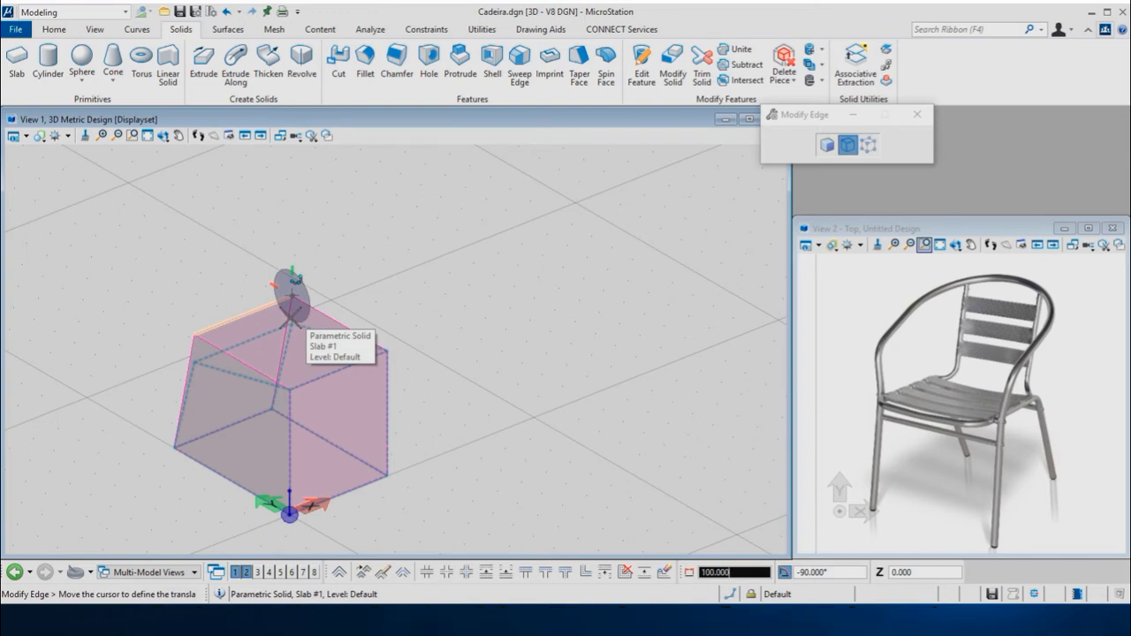
type("0")
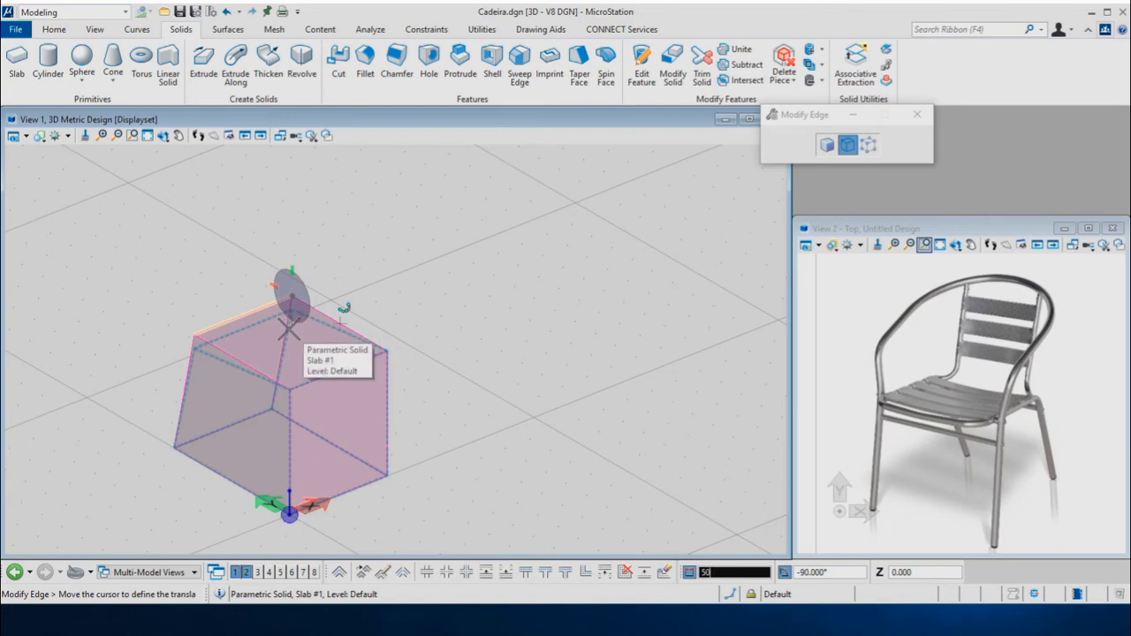
left_click(289, 327)
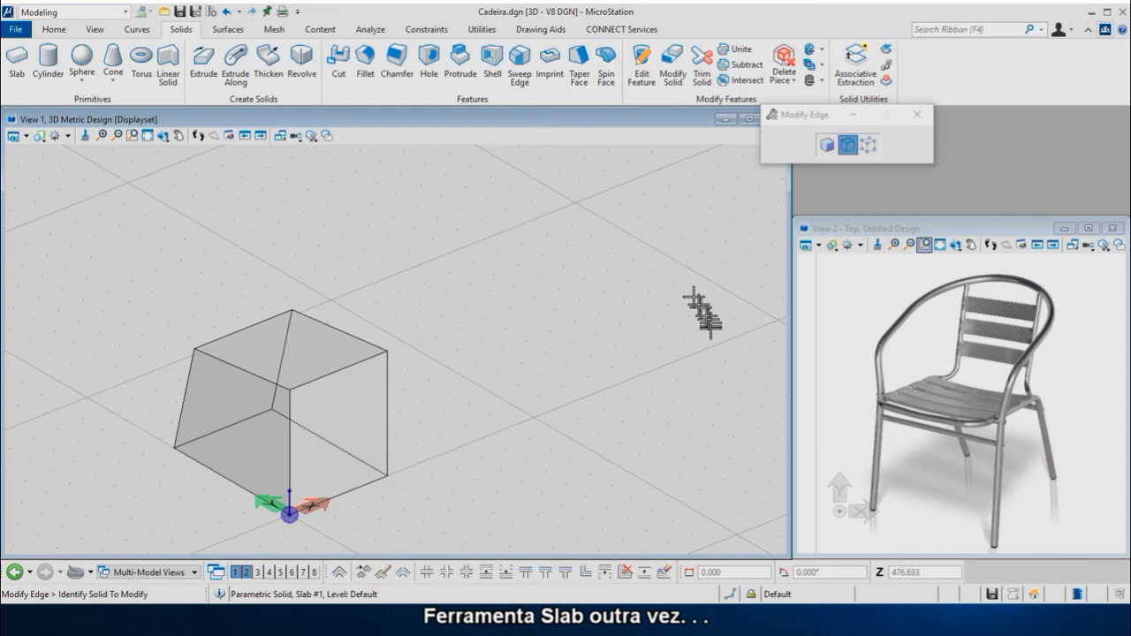
Step: Place a second 545 × 570 × 450 mm slab to the right of the first
left_click(18, 58)
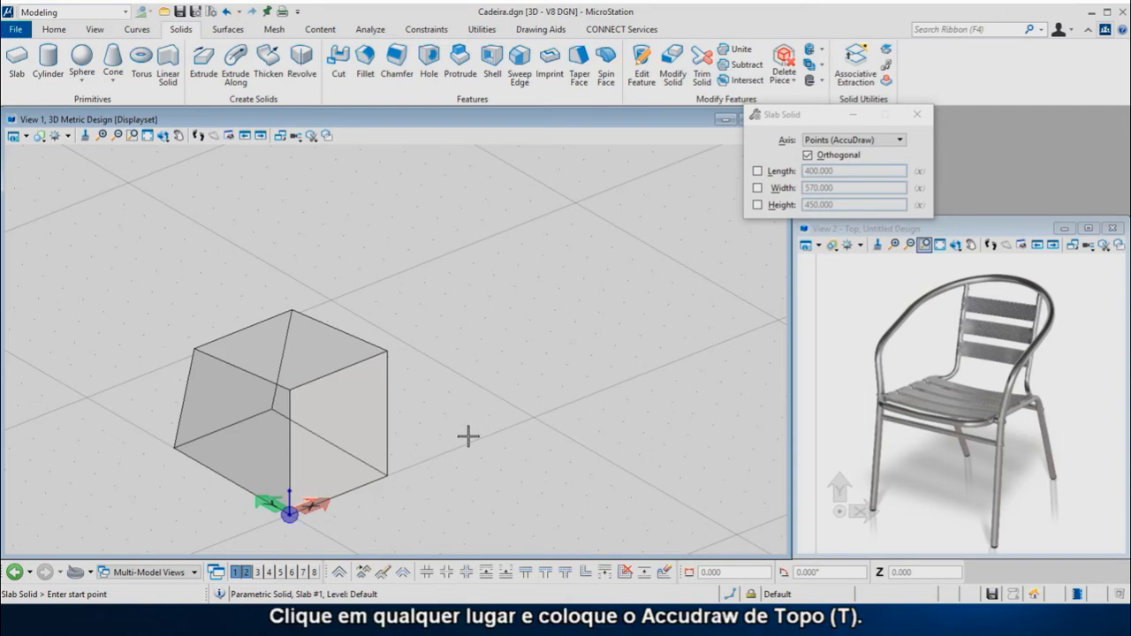
left_click(488, 452)
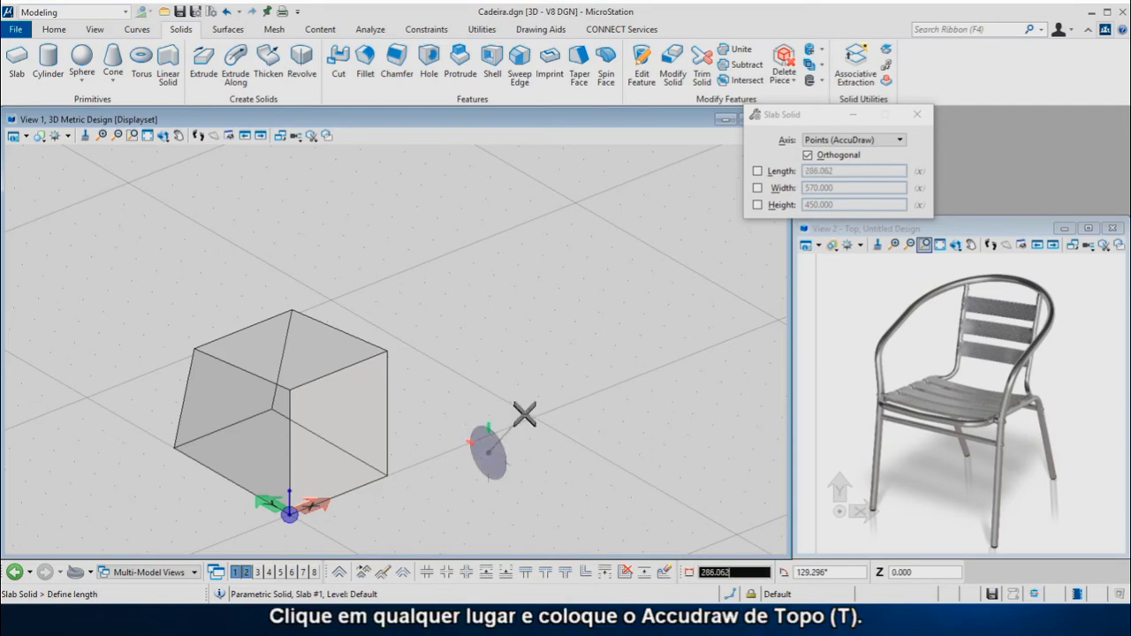
key("t")
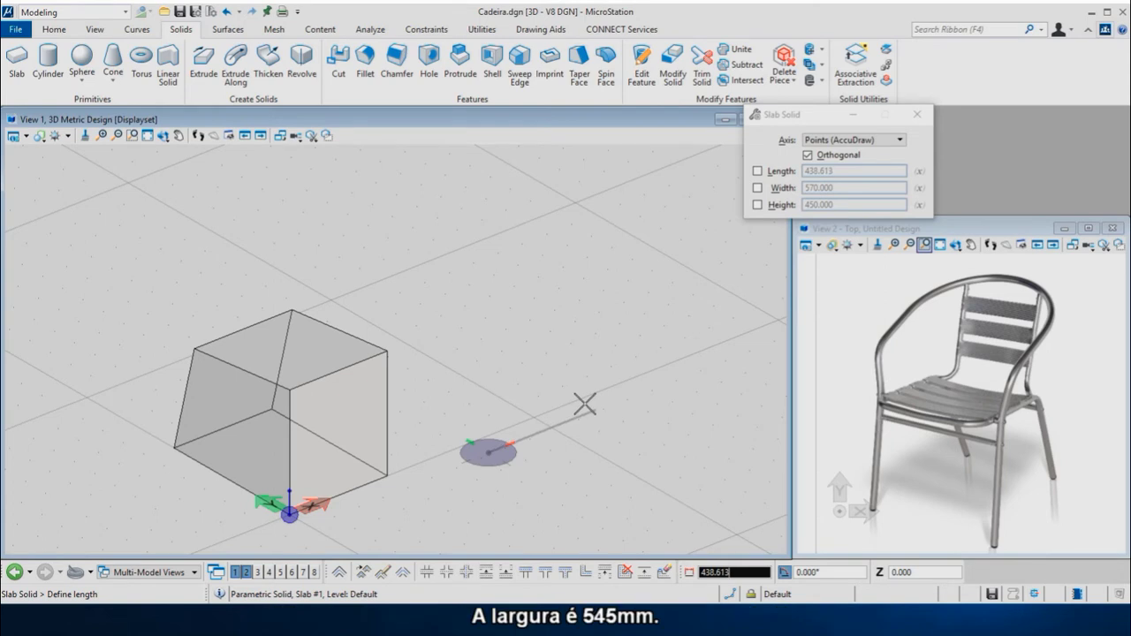
type("545")
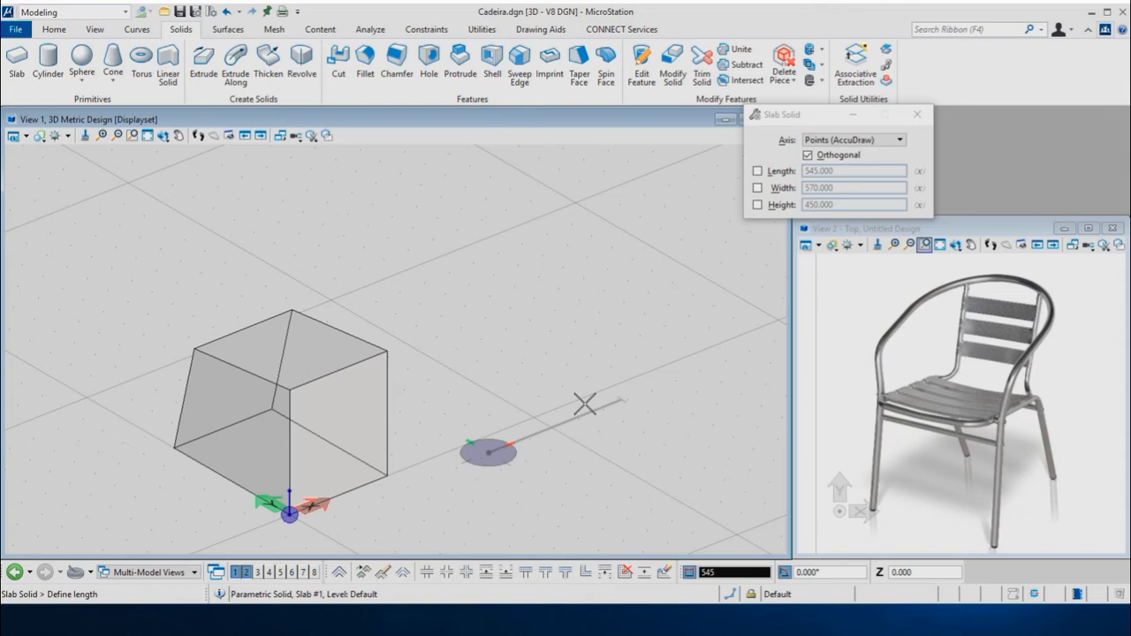
left_click(584, 404)
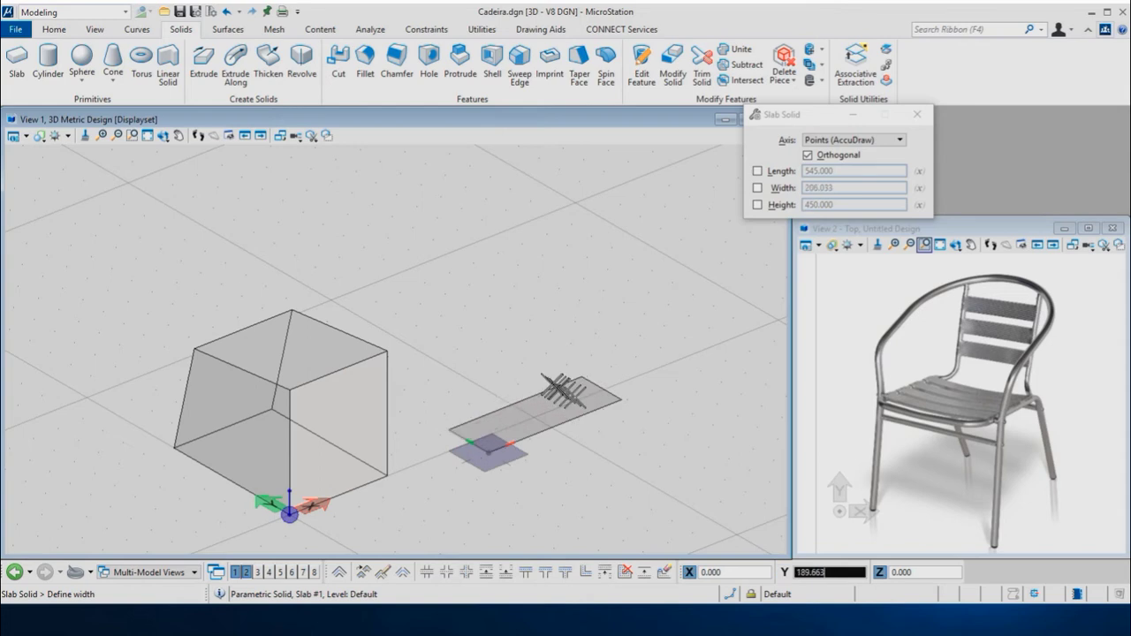
type("570")
left_click(529, 366)
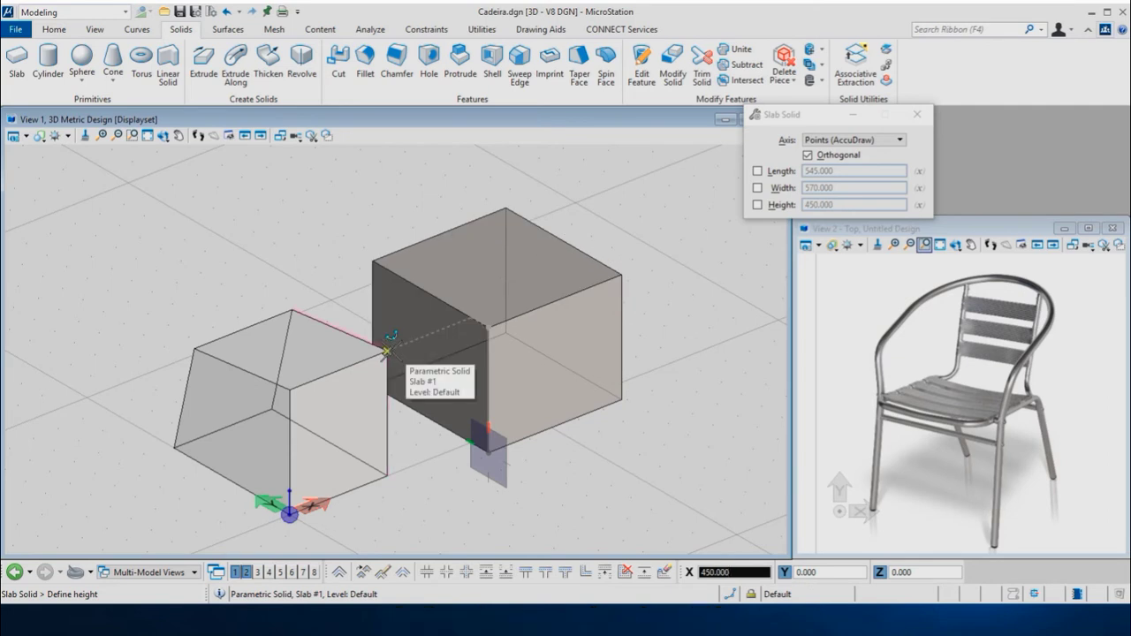
left_click(387, 351)
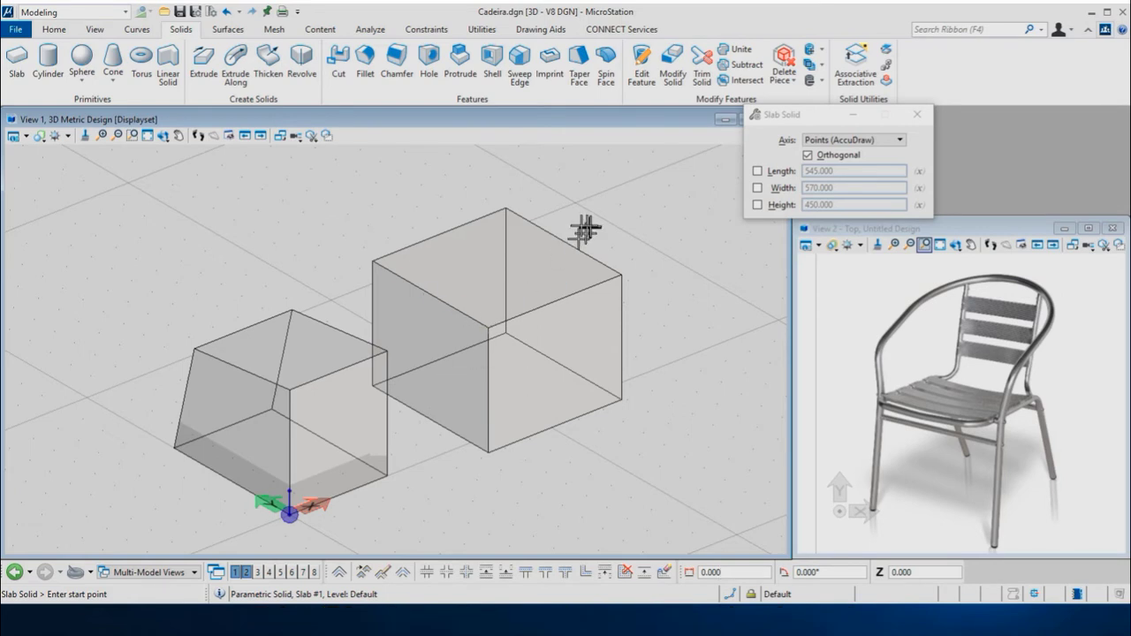
Step: Move the second slab's front edge 100 mm with Modify Edge
left_click(673, 65)
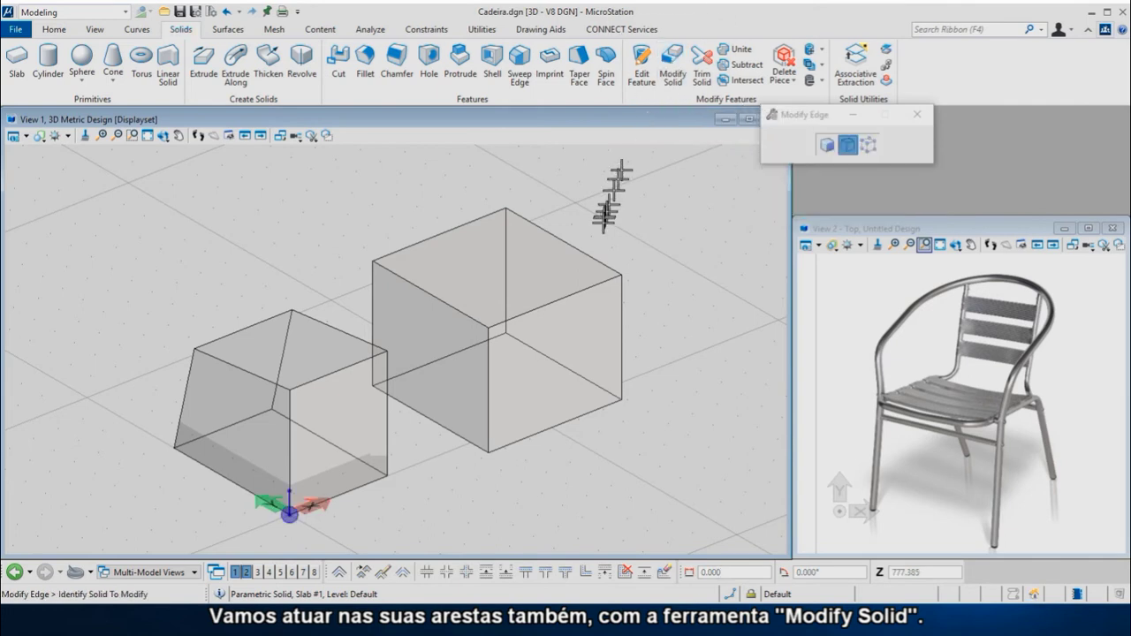
left_click(549, 283)
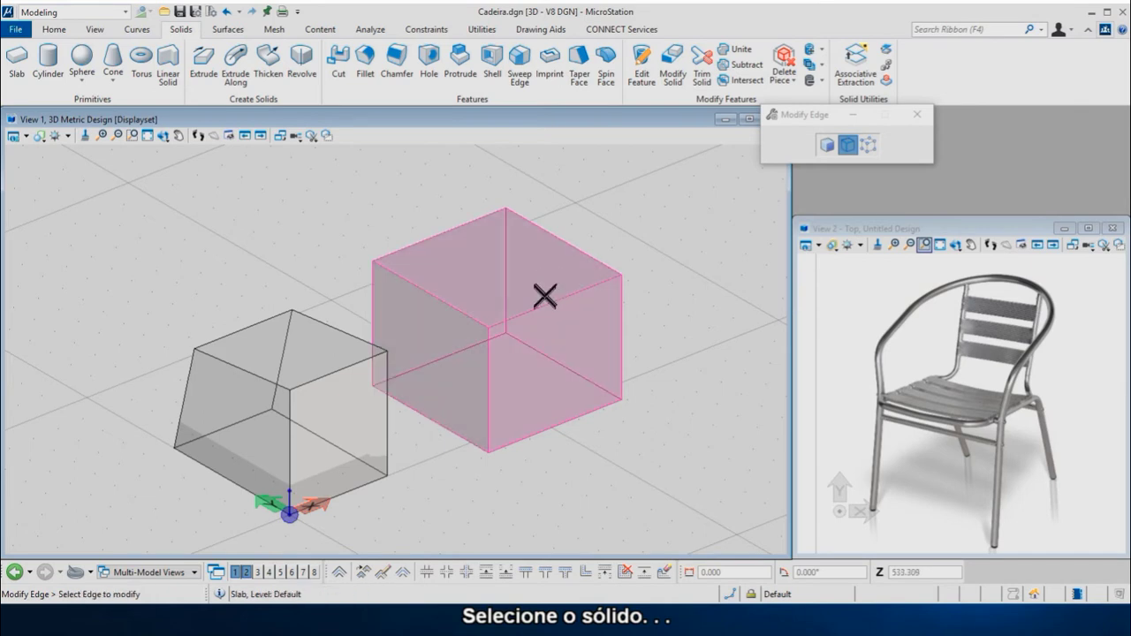
left_click(546, 306)
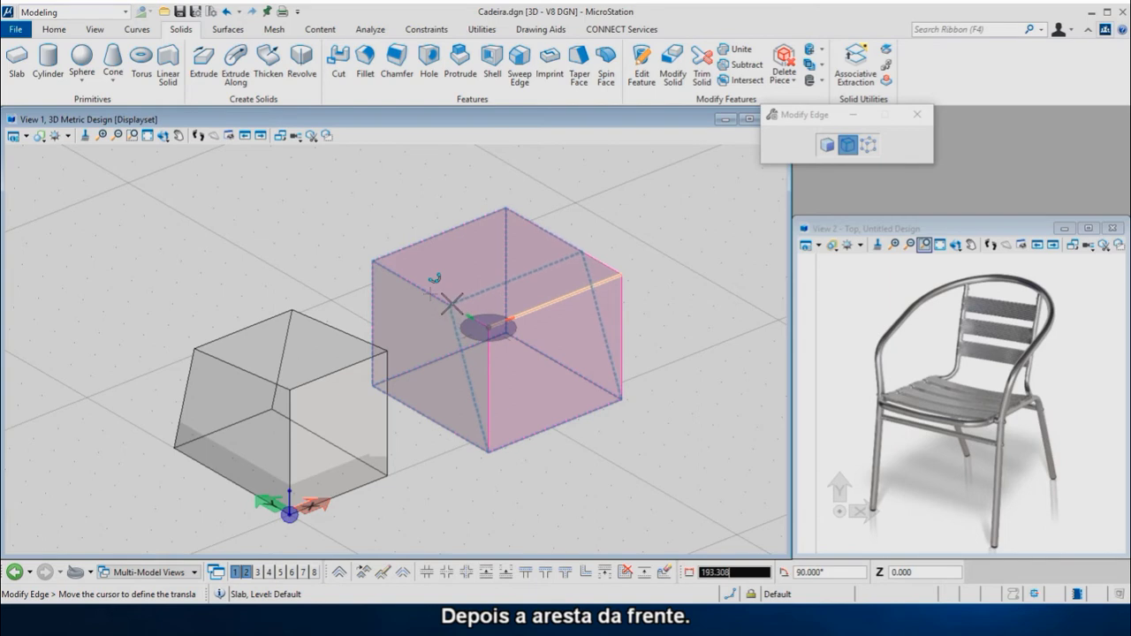
type("100")
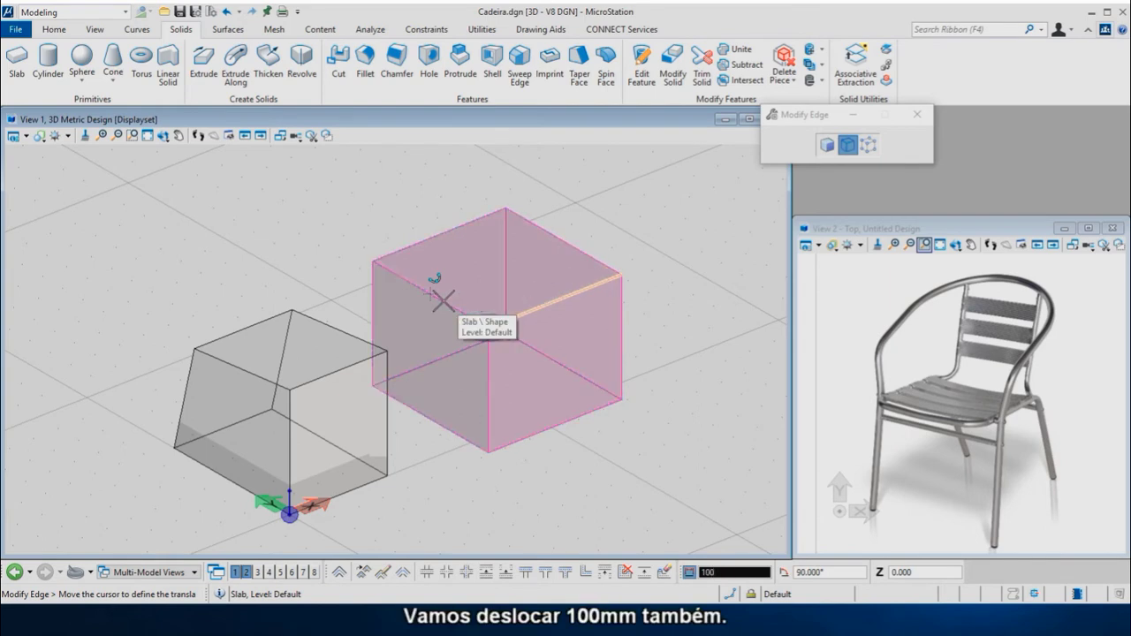
left_click(440, 300)
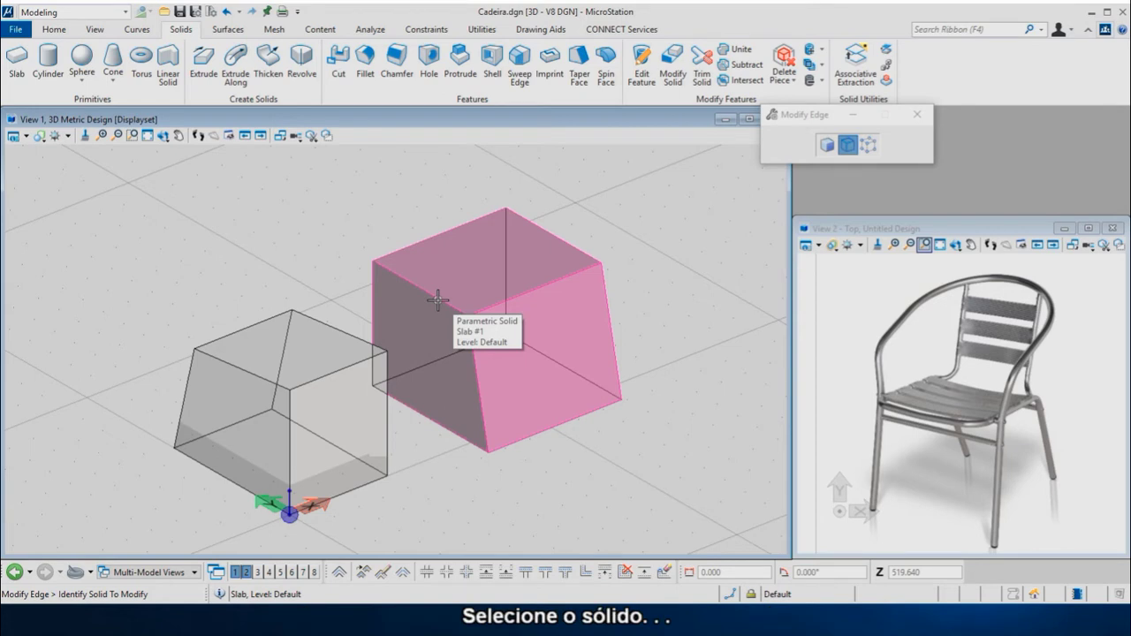
Step: Pull the slab's upper left and upper right edges inward 47 mm each
left_click(485, 278)
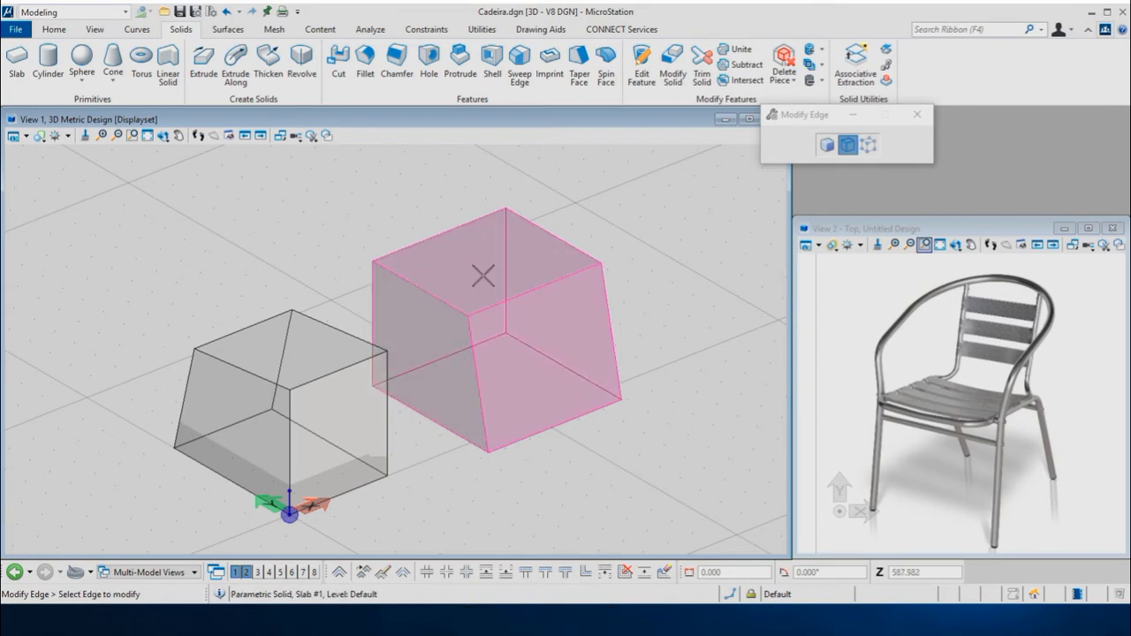
left_click(427, 292)
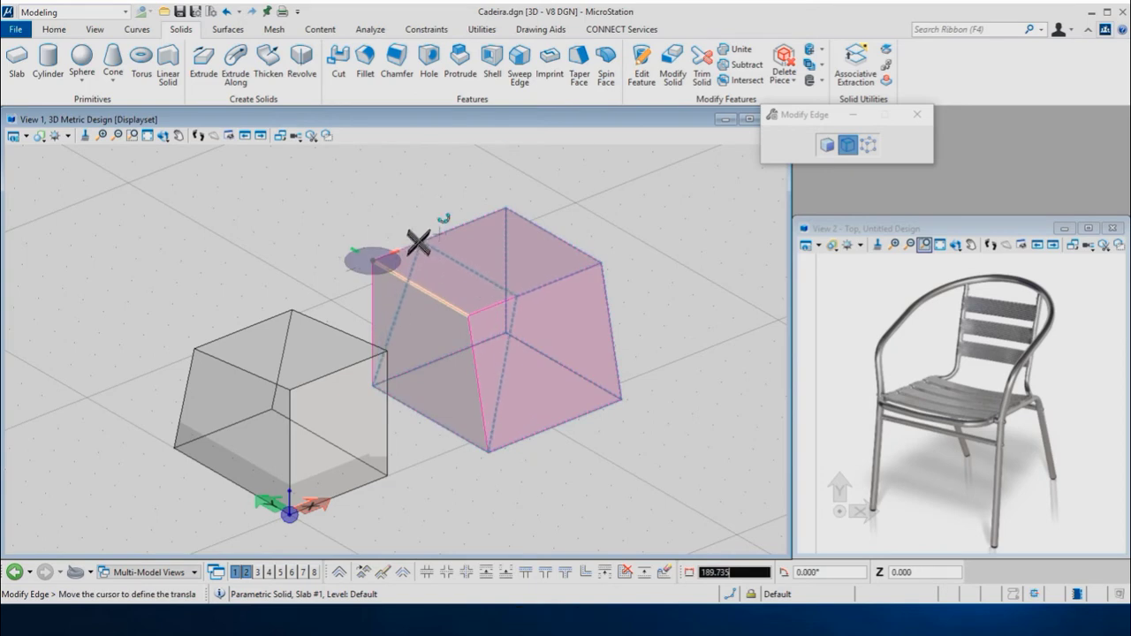
type("7")
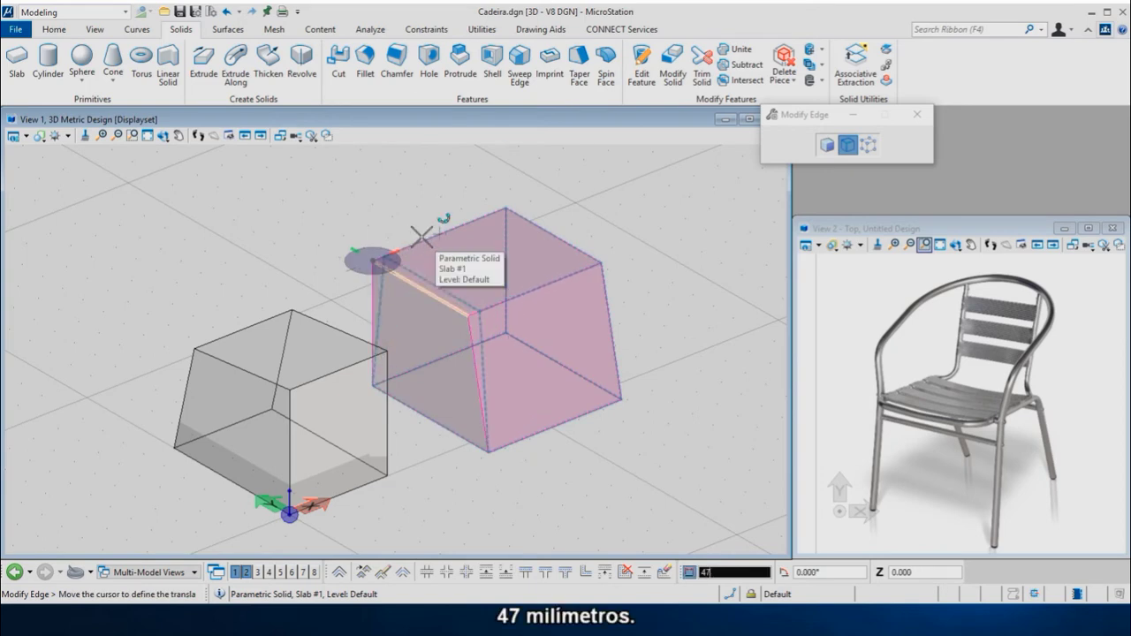
key("Return")
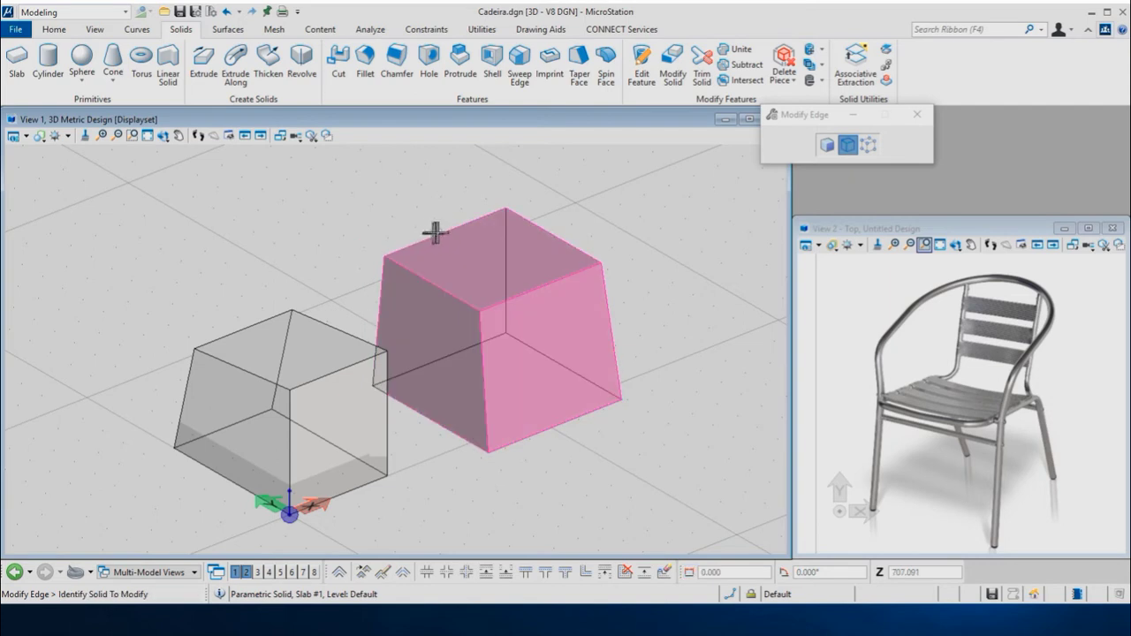
left_click(522, 255)
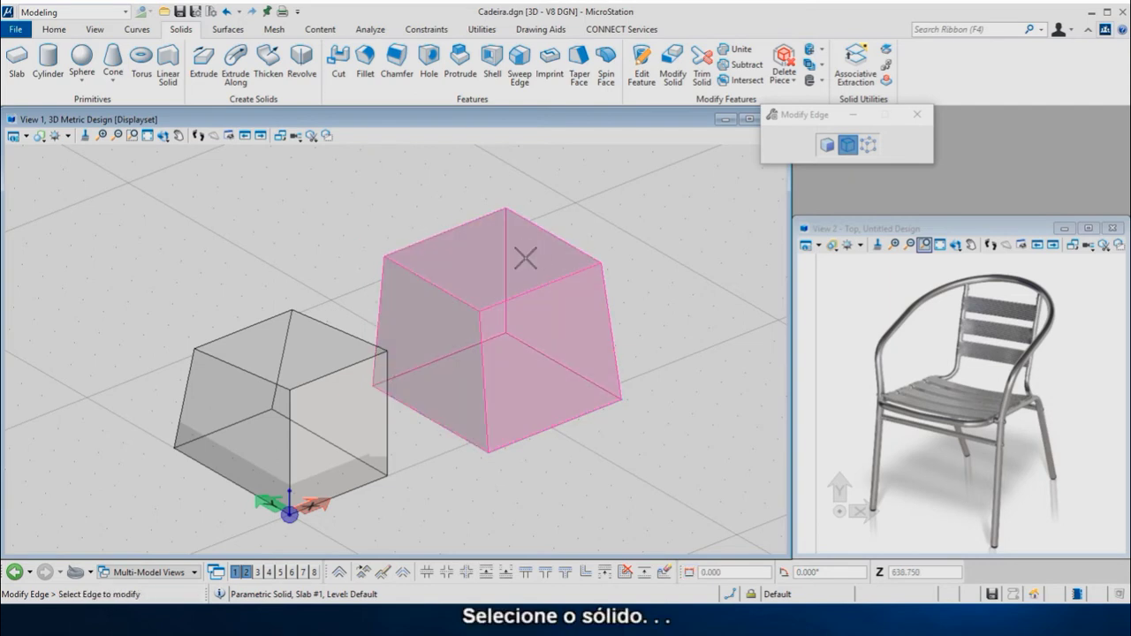
left_click(554, 237)
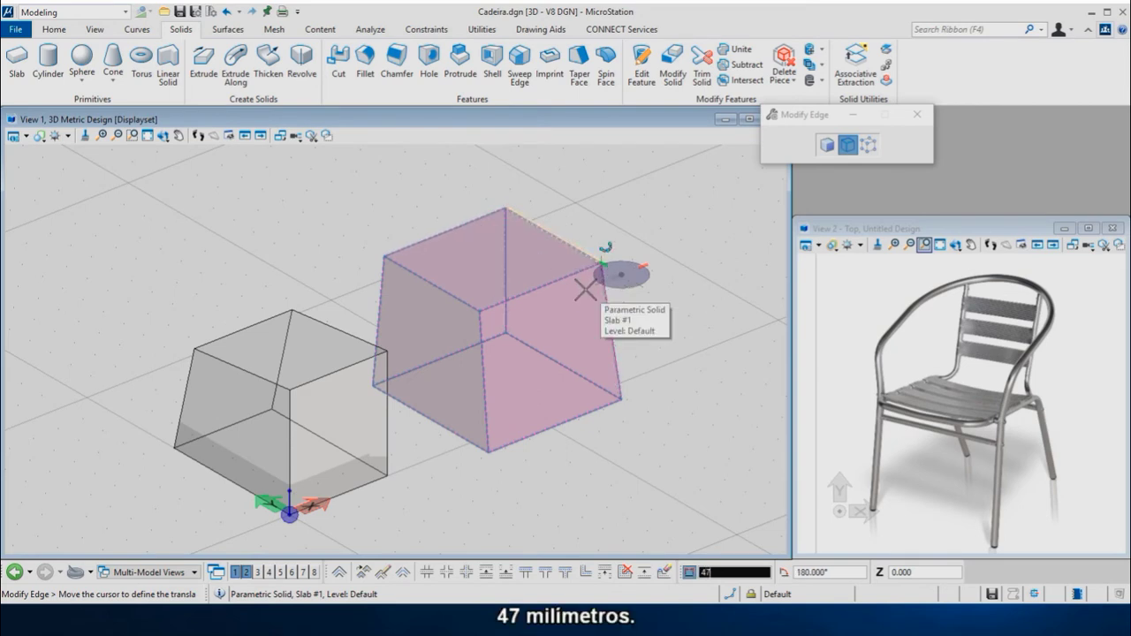
type("7")
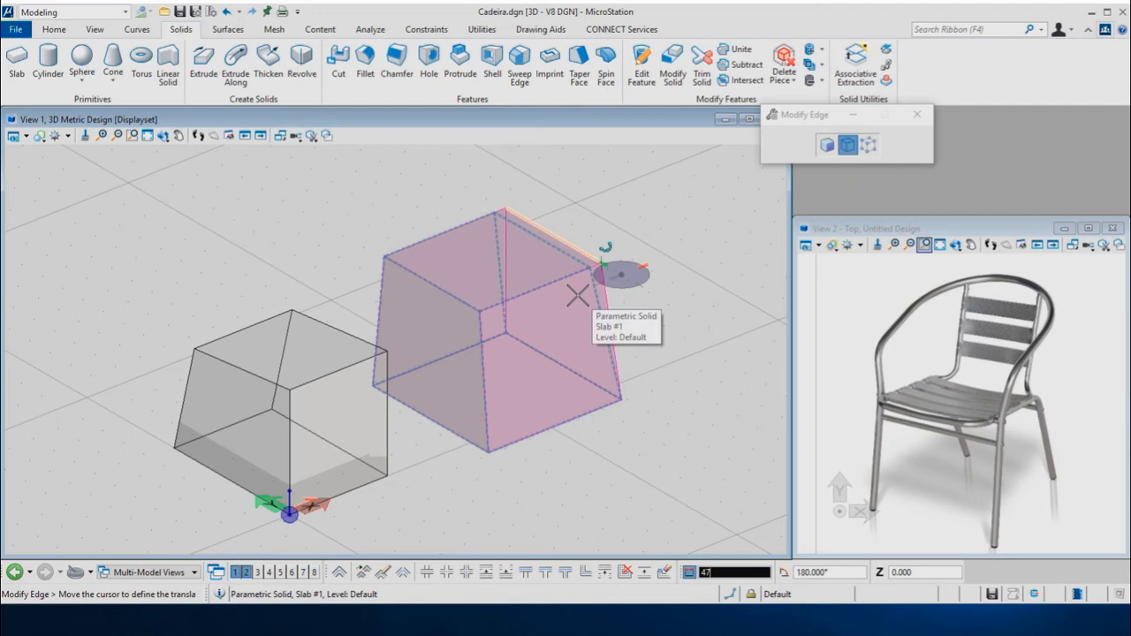
left_click(577, 296)
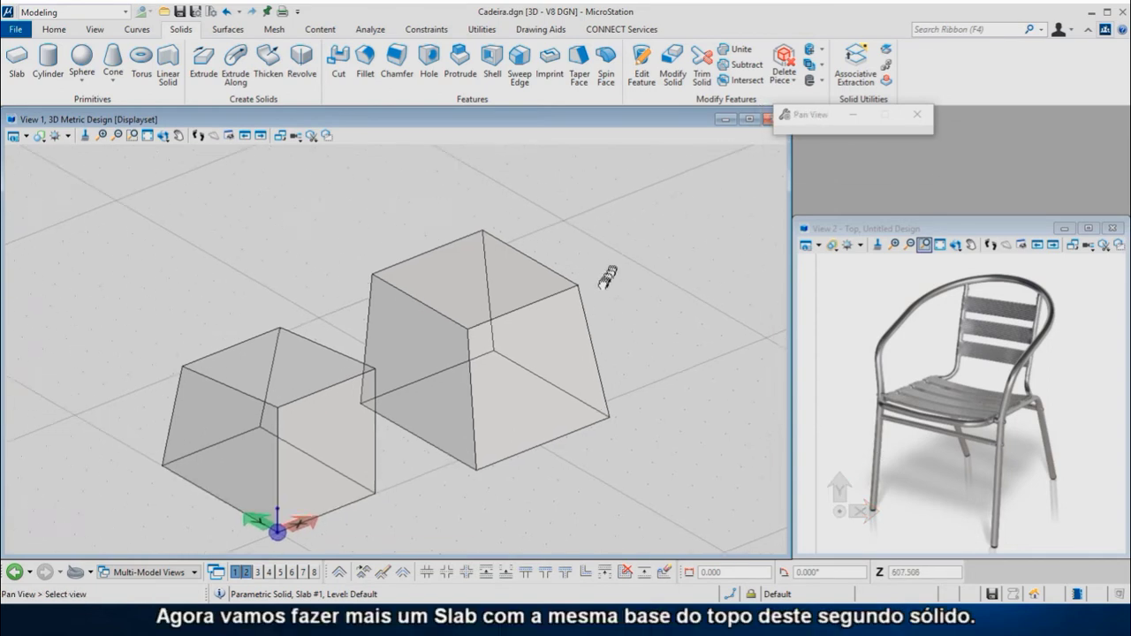
Step: Place a 350 mm tall slab snapped to the tapered block's top face
middle_click_drag(606, 253, 583, 330)
left_click(198, 136)
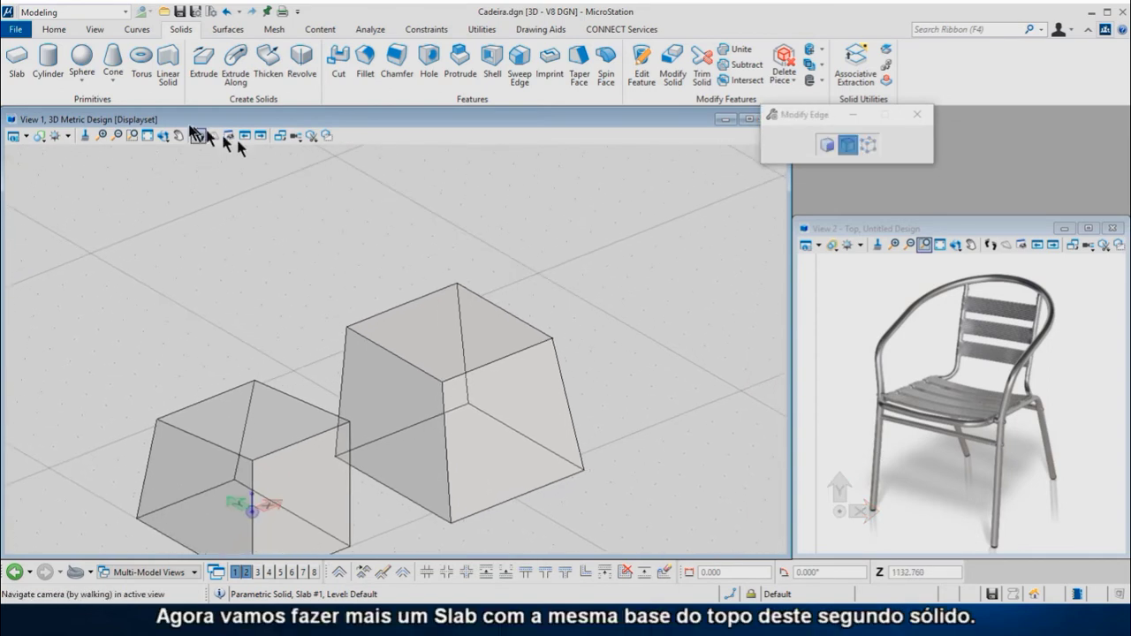
left_click(25, 67)
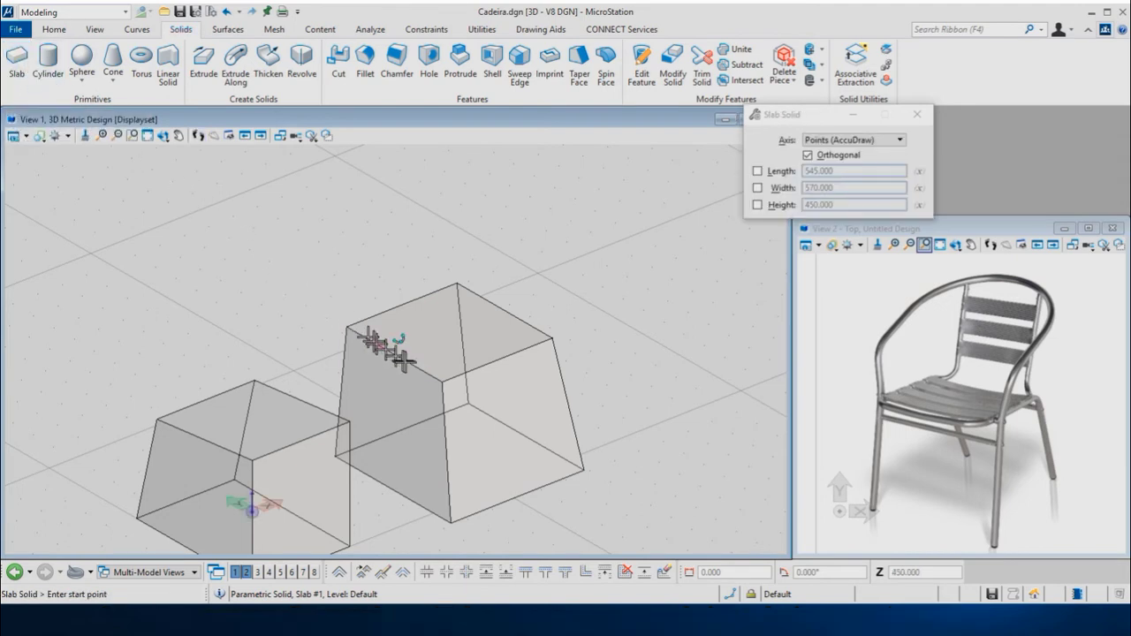
left_click(441, 380)
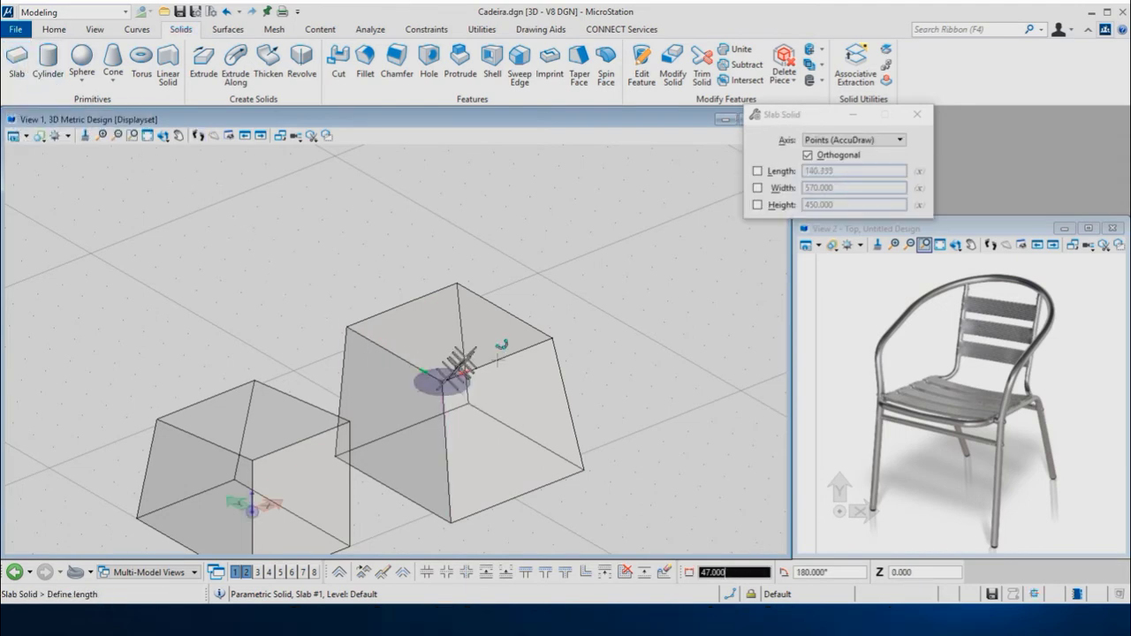
left_click(546, 340)
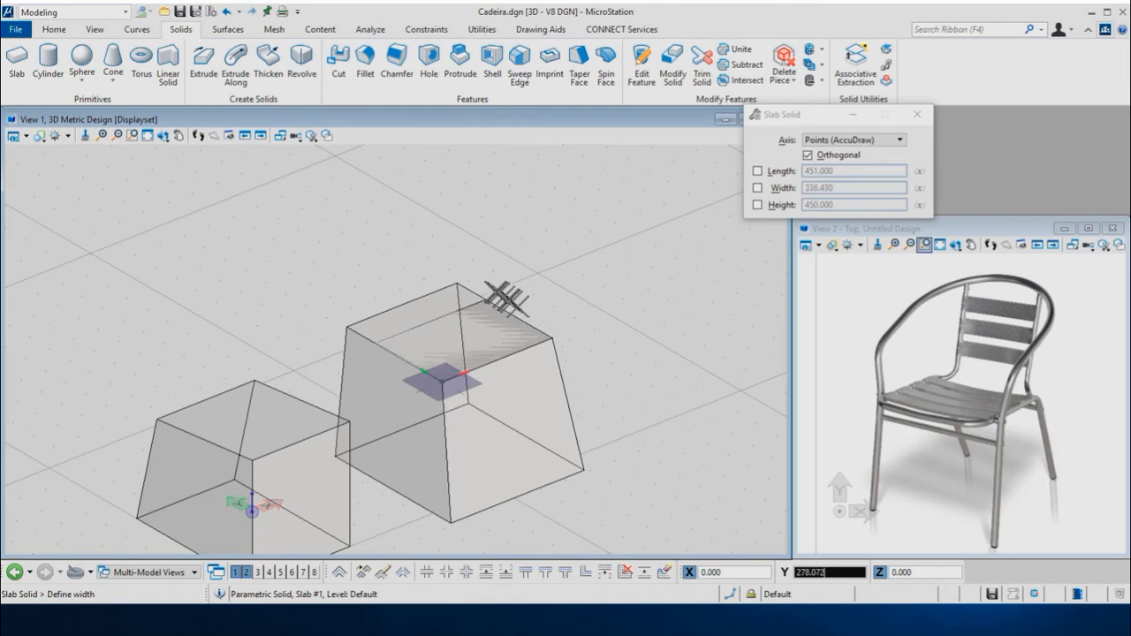
left_click(461, 281)
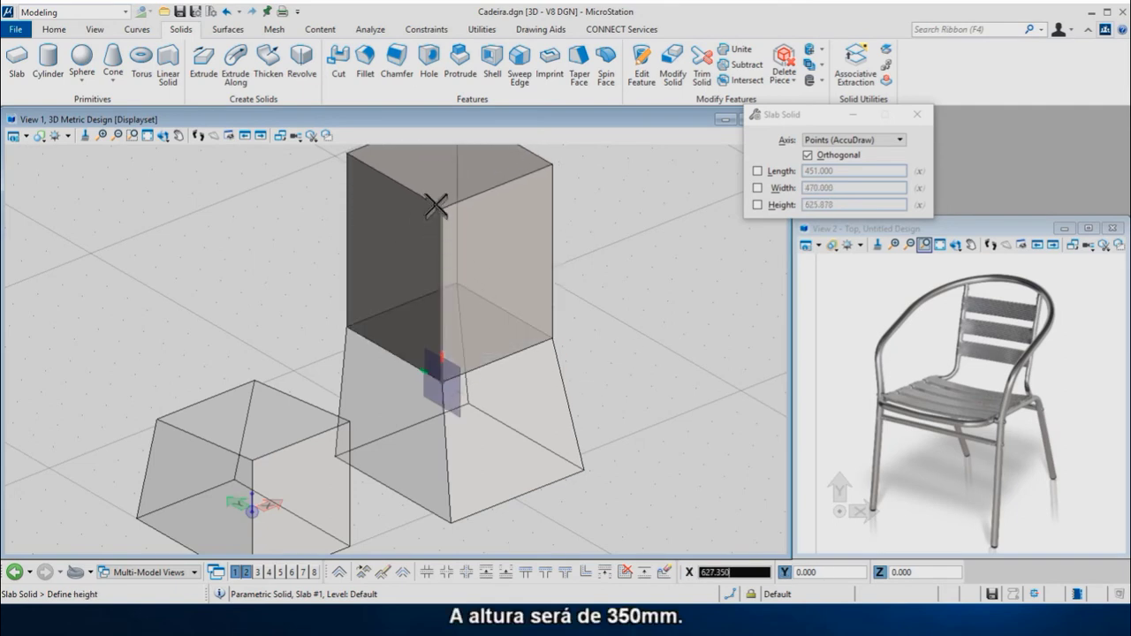
type("35")
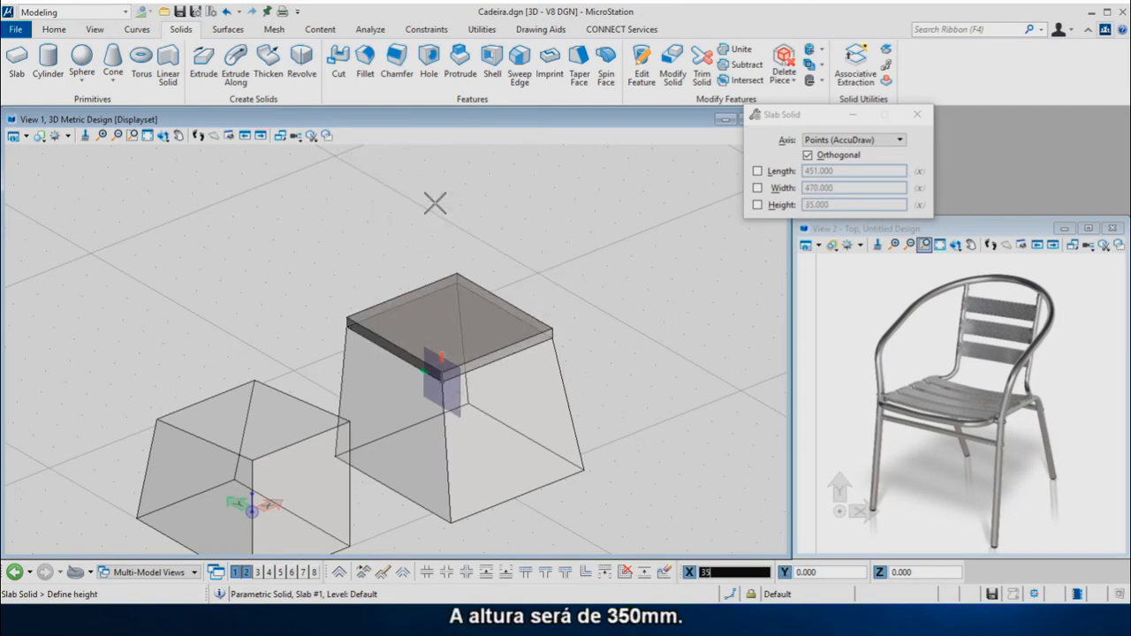
type("0")
left_click(433, 203)
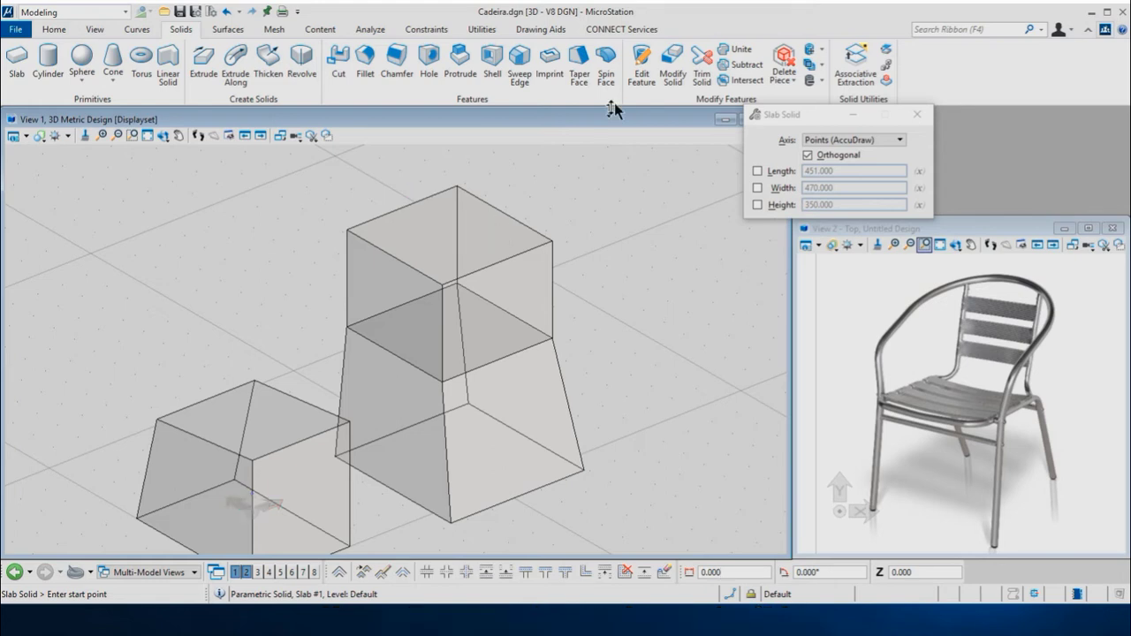
Step: Shift the top slab's upper left and upper right edges outward 100 mm
left_click(672, 59)
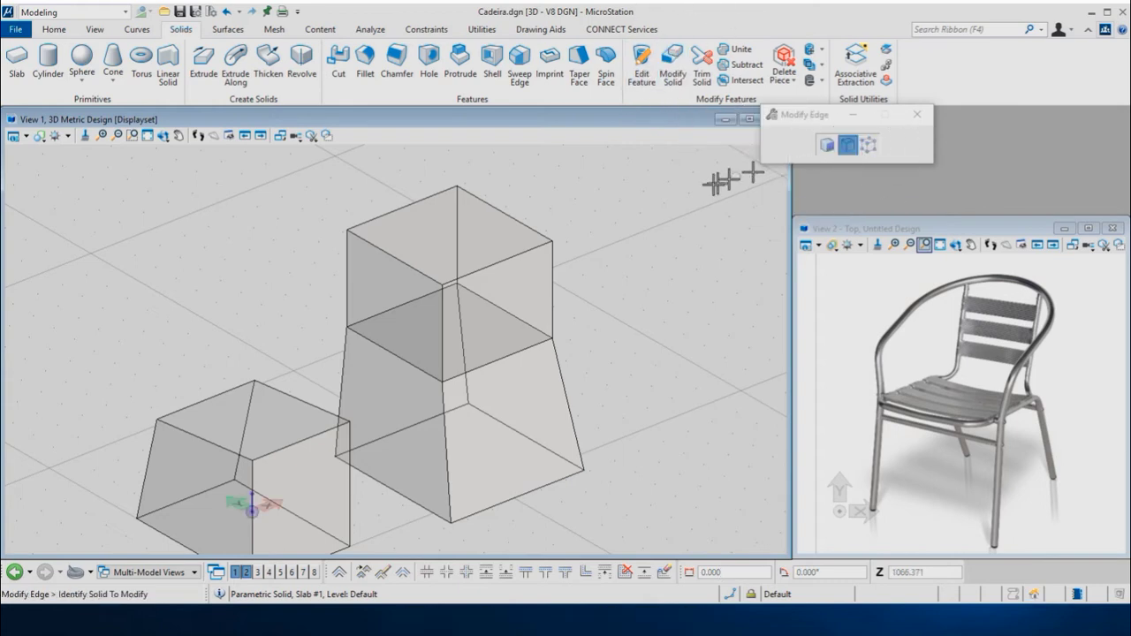
left_click(400, 257)
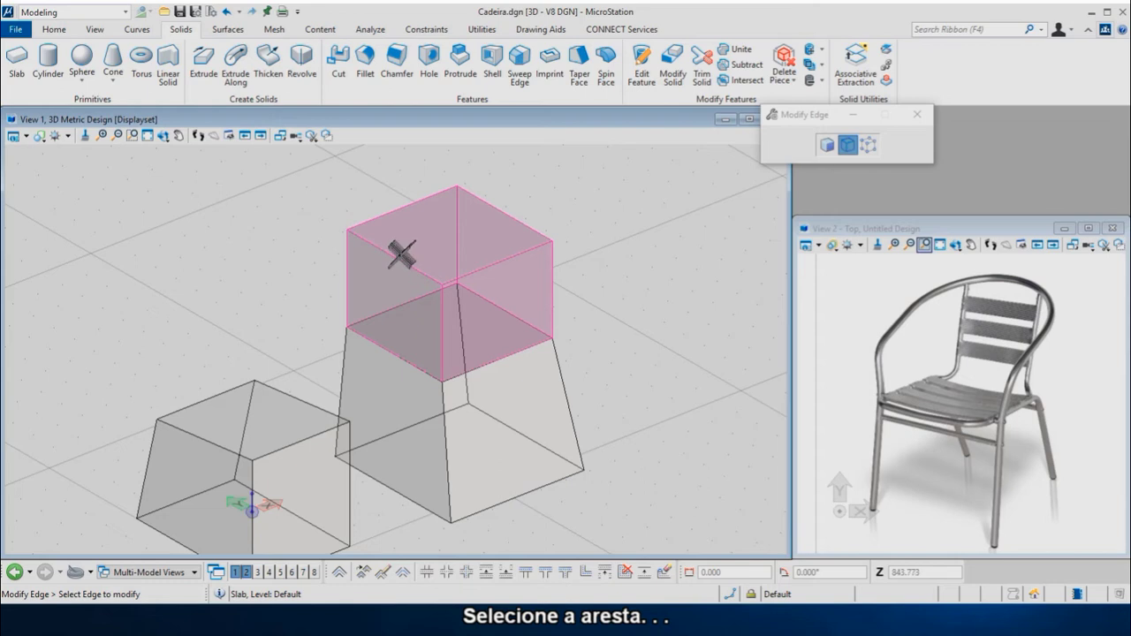
left_click(398, 259)
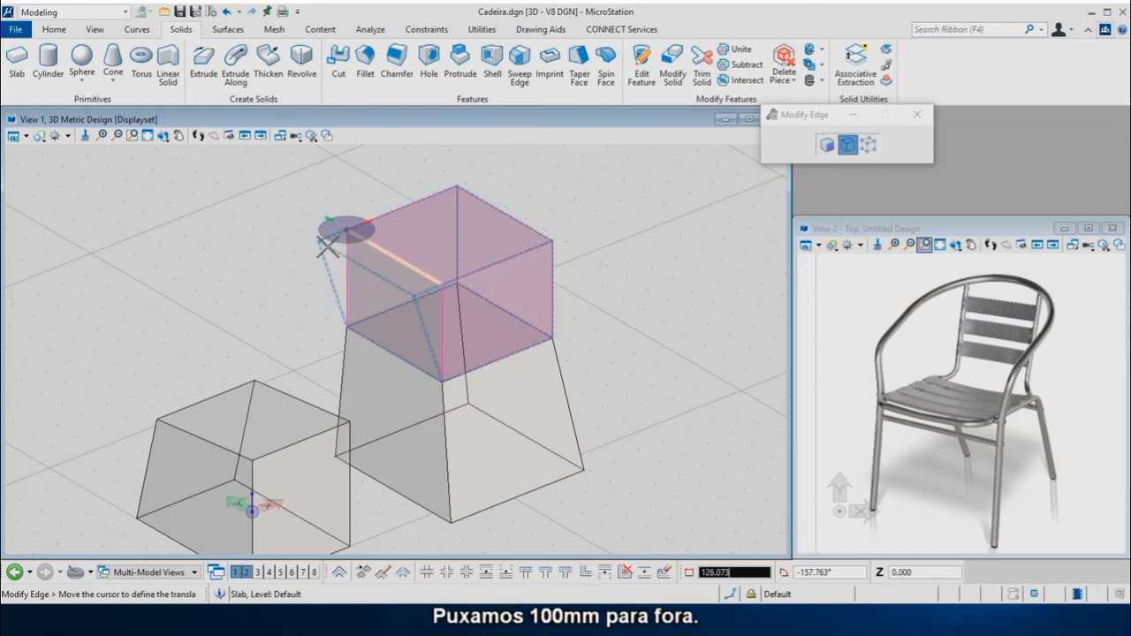
type("00")
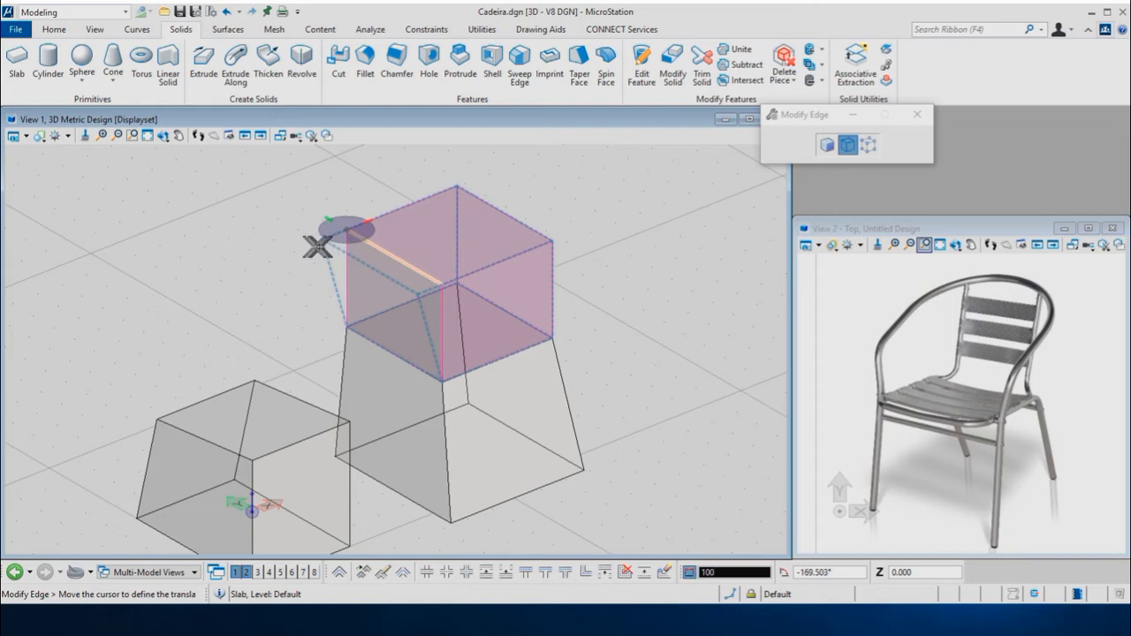
left_click(313, 247)
left_click(471, 231)
left_click(471, 232)
left_click(485, 206)
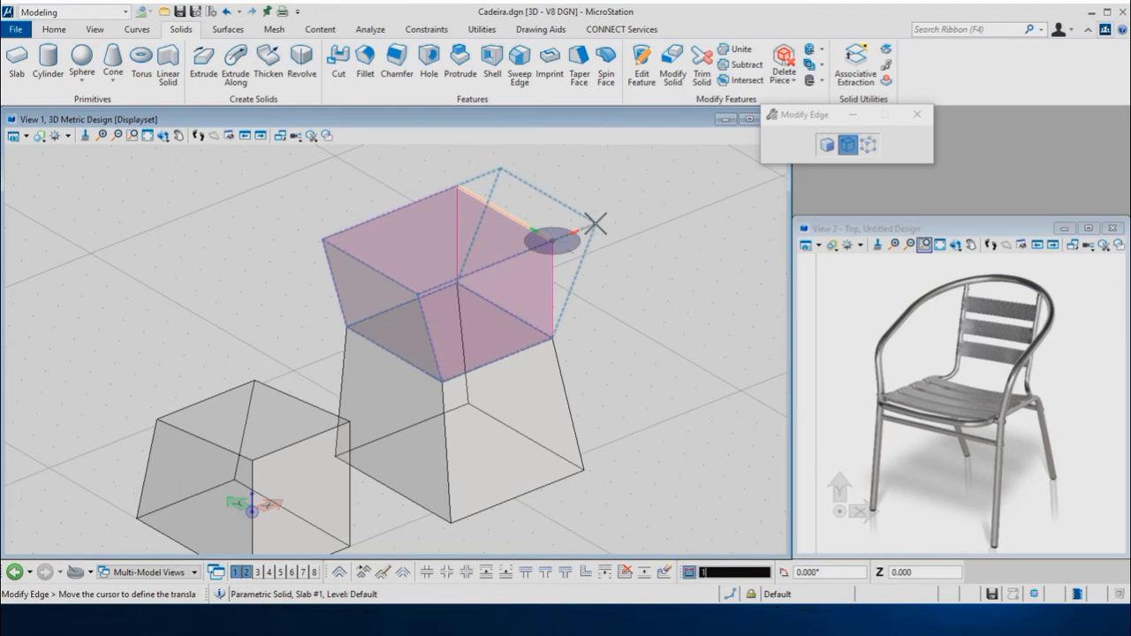
type("100")
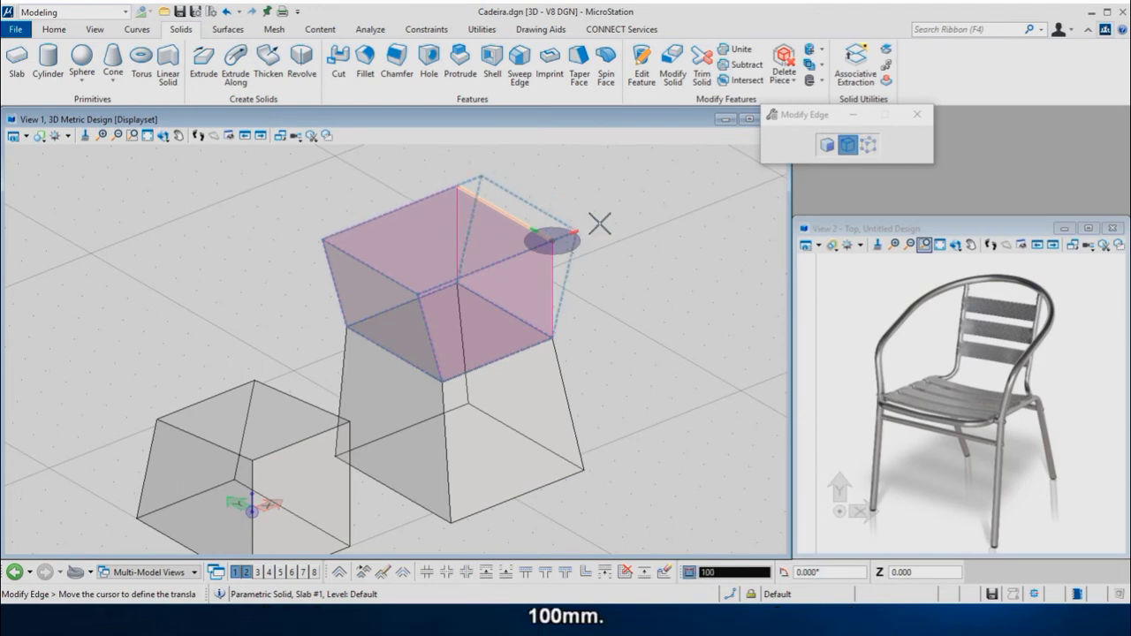
left_click(600, 224)
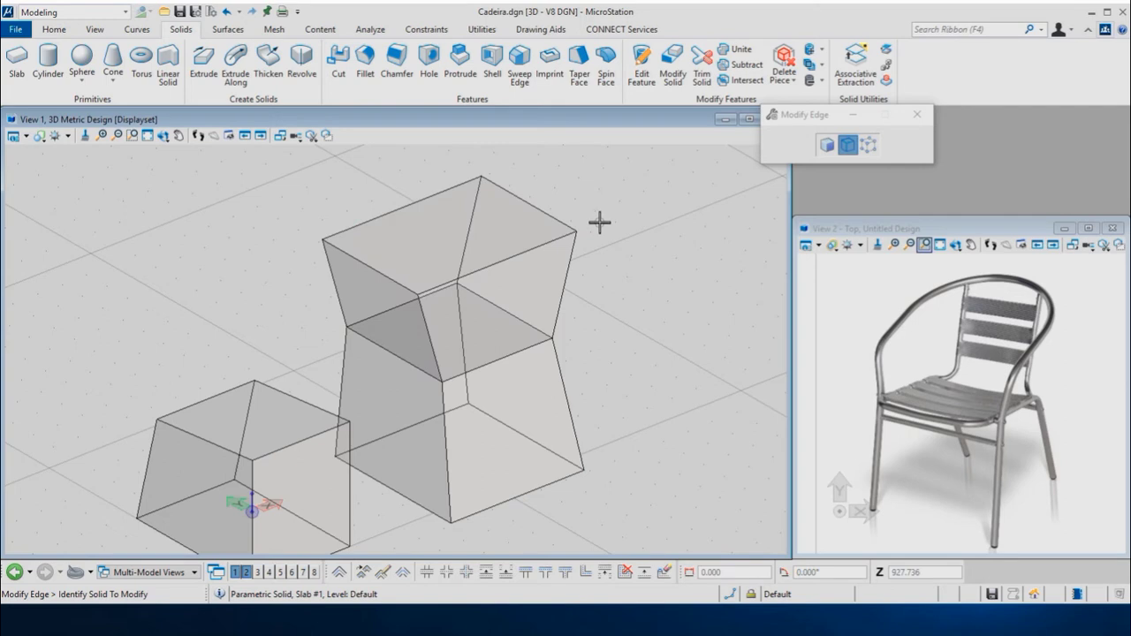
Step: Move the top slab's back edge 50 mm and push its front edge in 20 mm
left_click(439, 239)
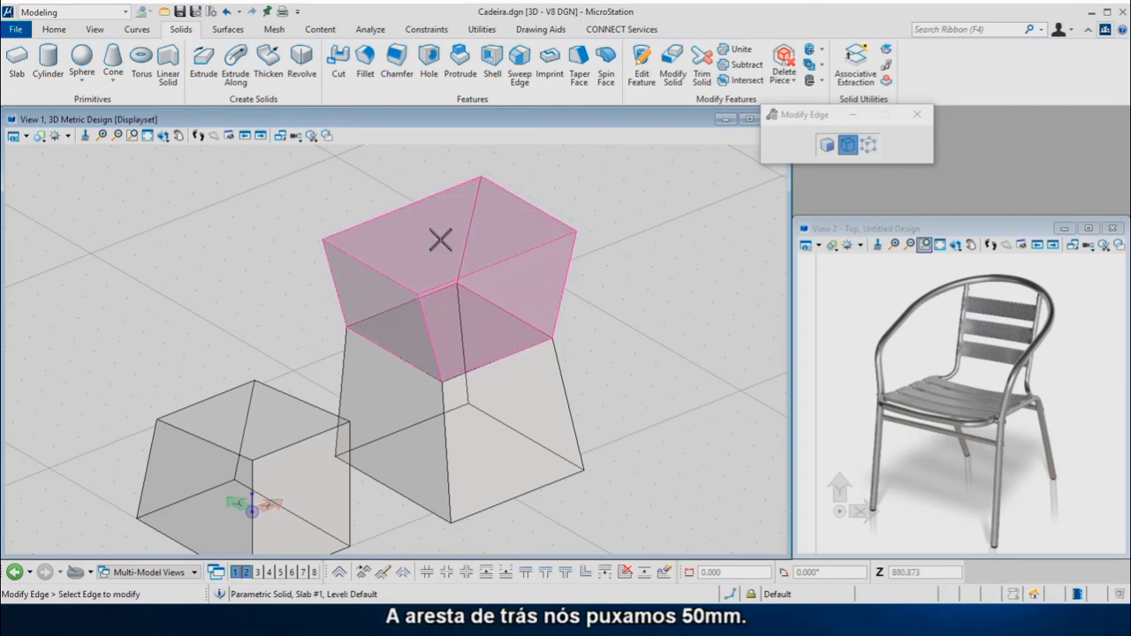
left_click(404, 208)
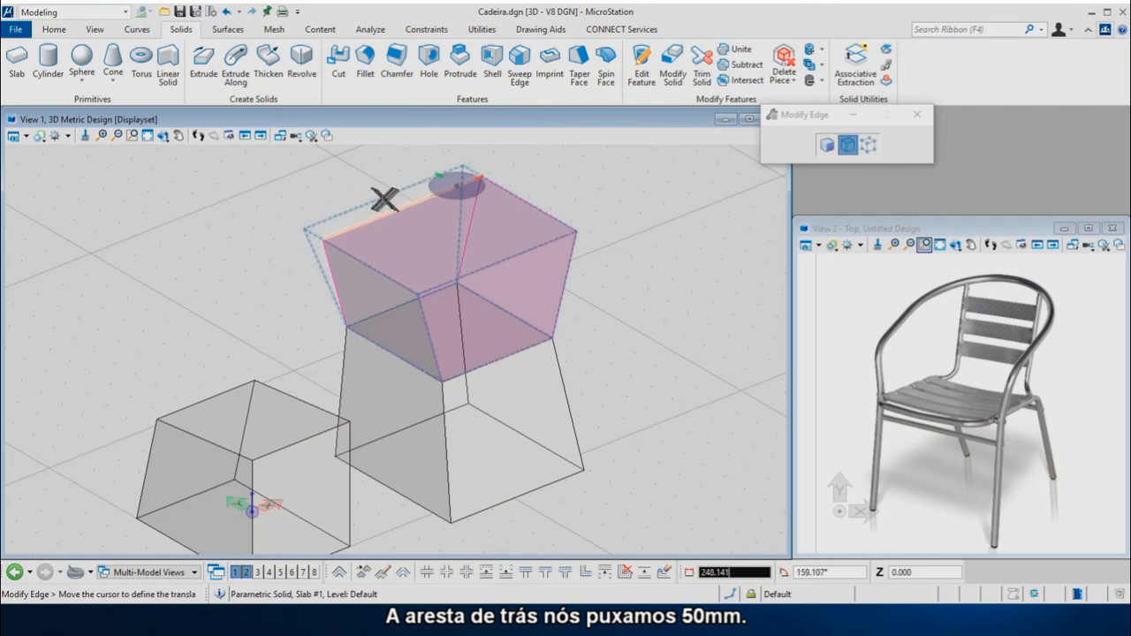
type("0")
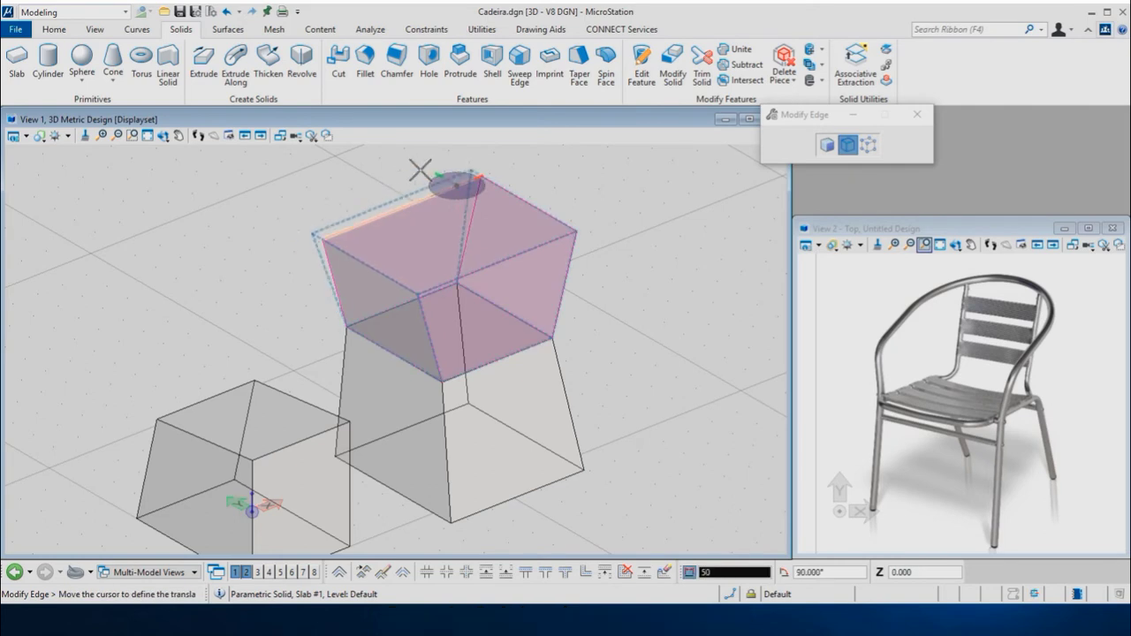
left_click(420, 169)
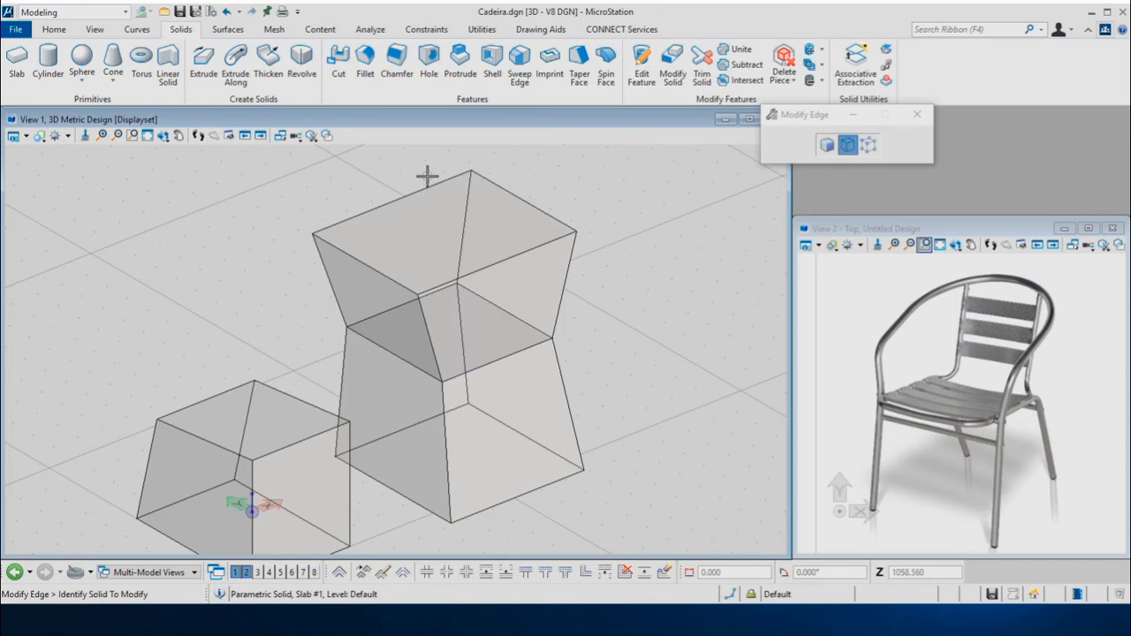
left_click(525, 225)
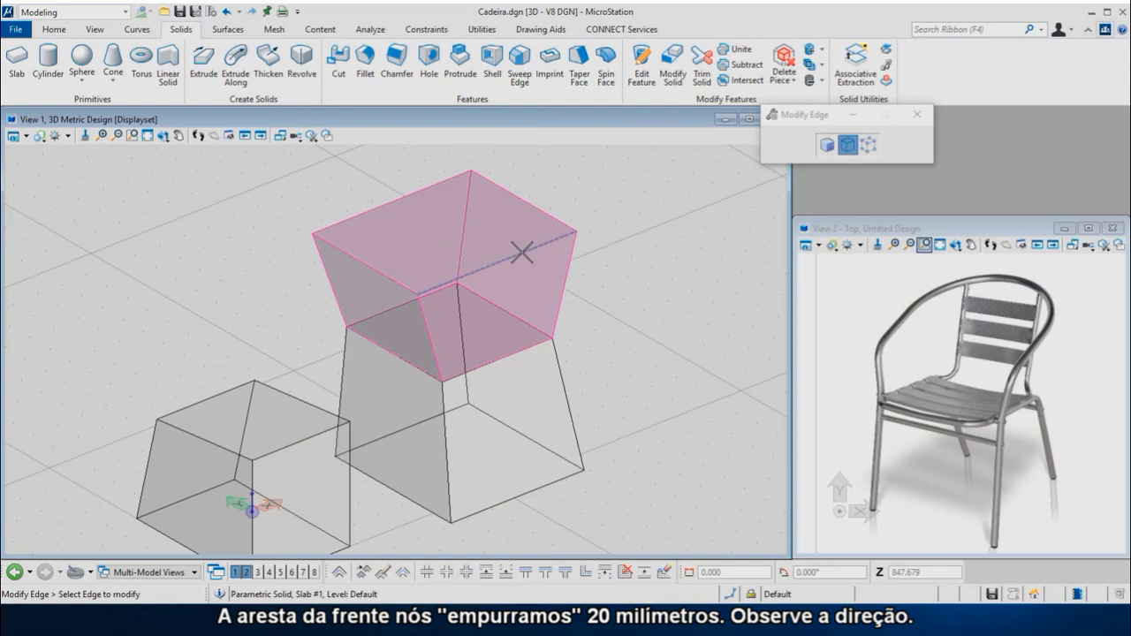
left_click(522, 252)
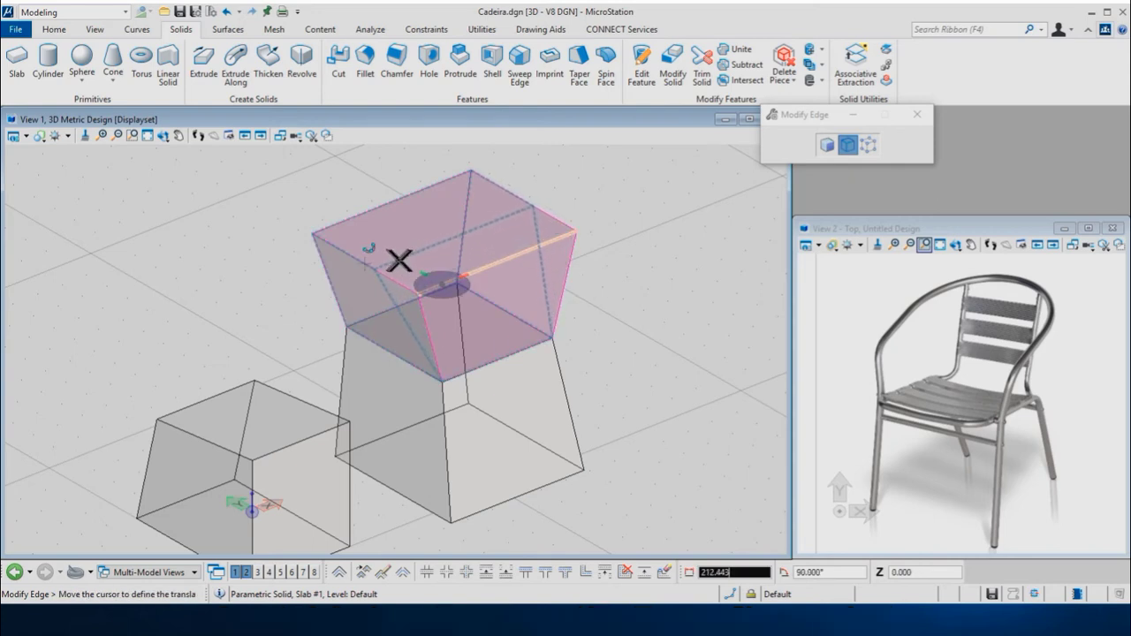
type("20")
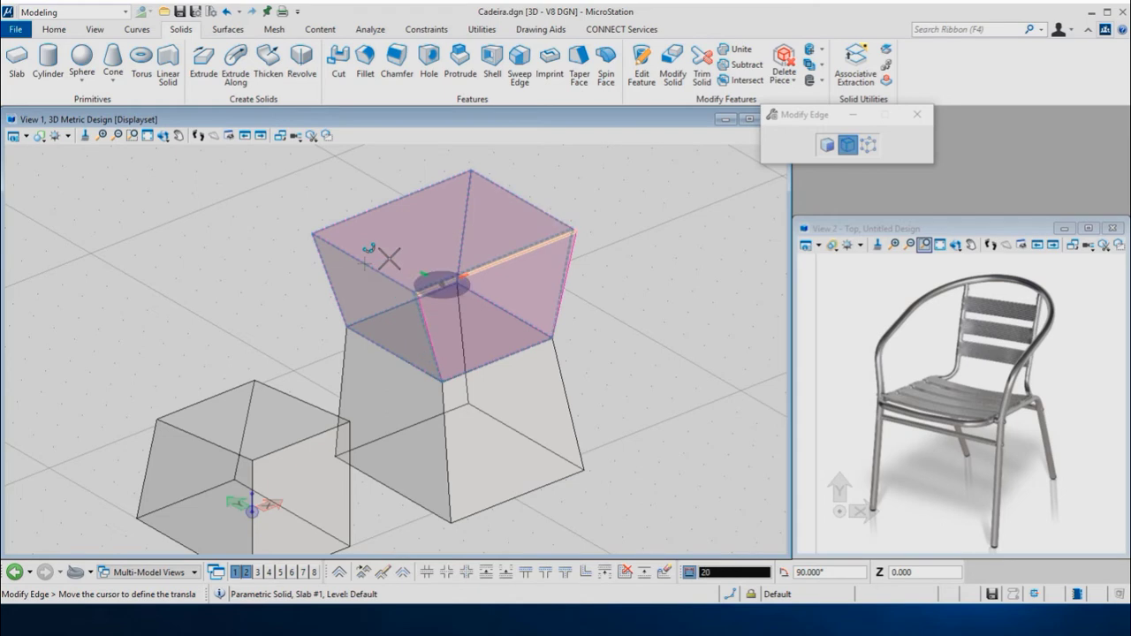
left_click(388, 258)
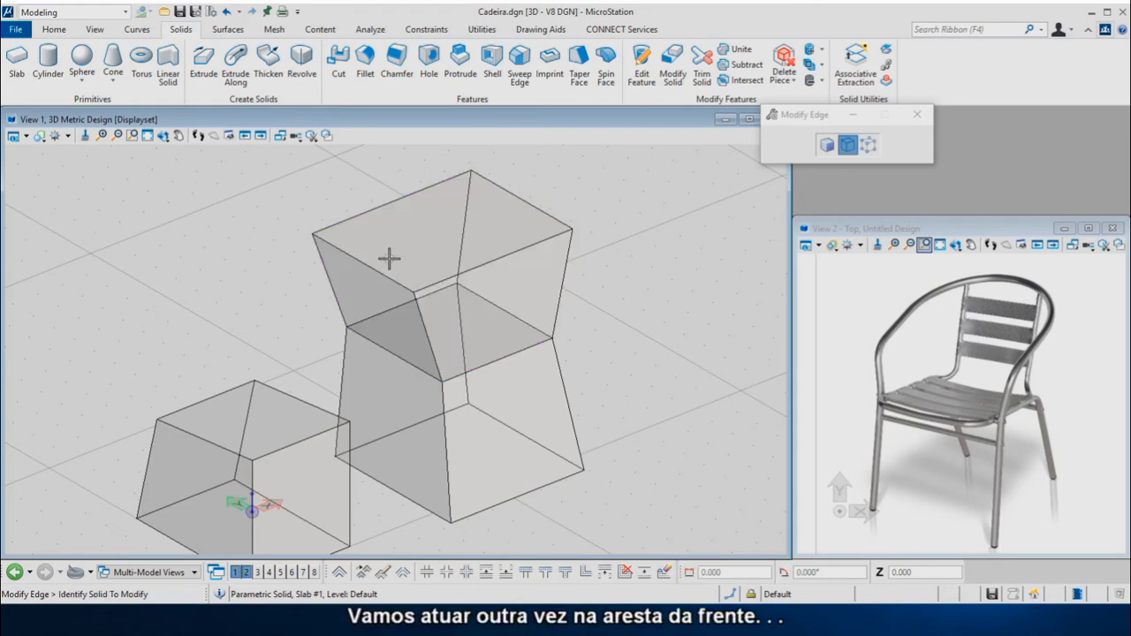
Step: Lower the slab's front edge 175 mm (350/2) in the front plane
left_click(489, 237)
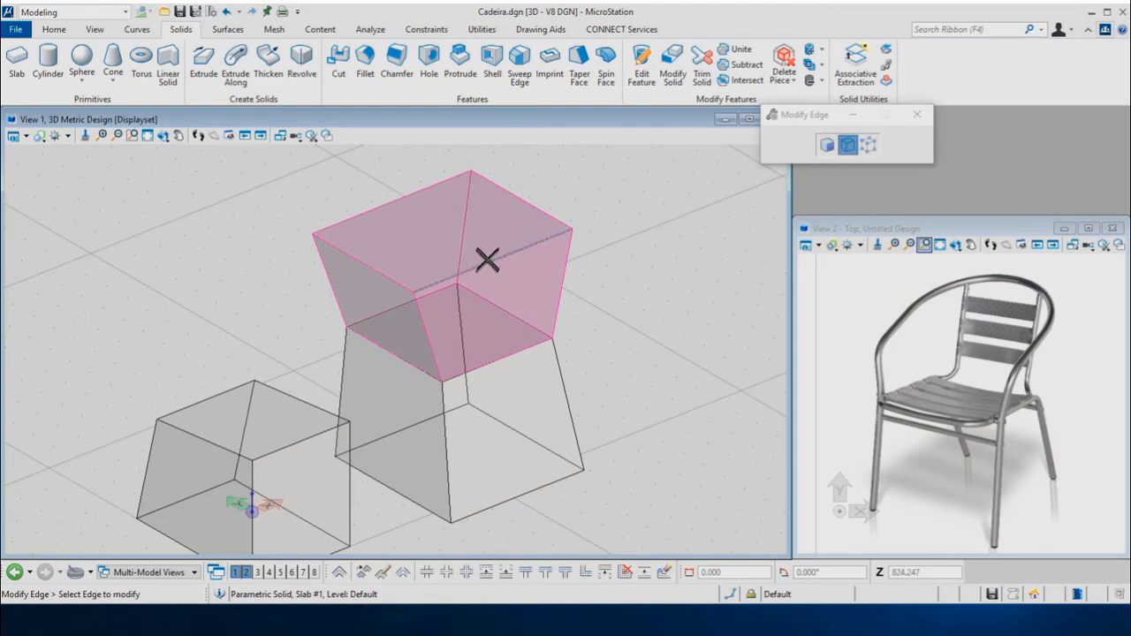
left_click(487, 263)
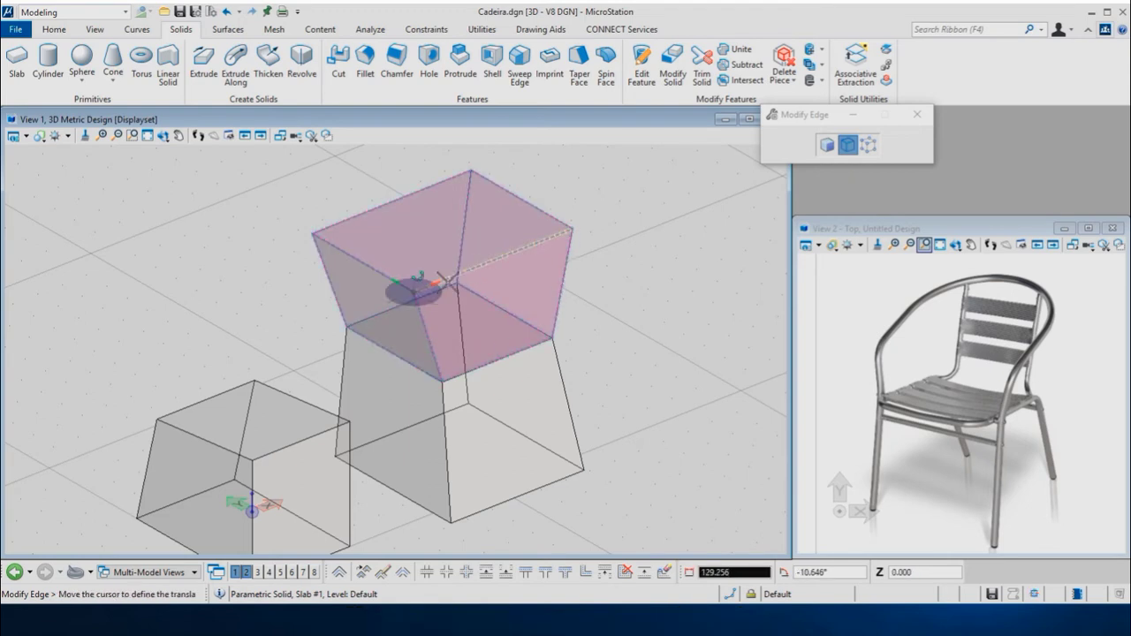
key("f")
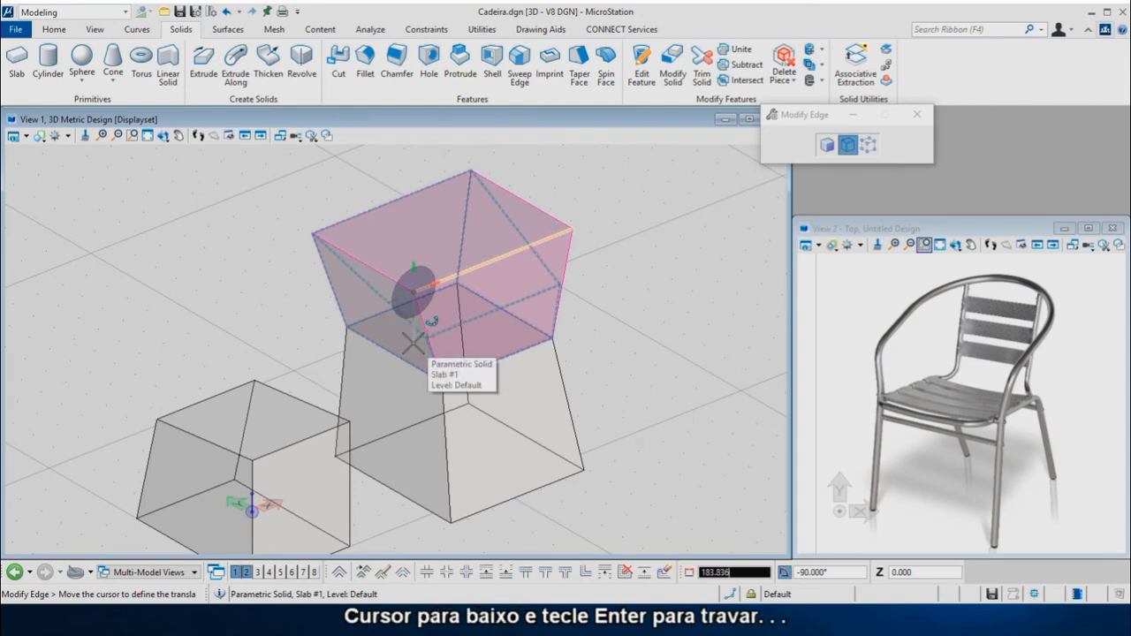
type("350")
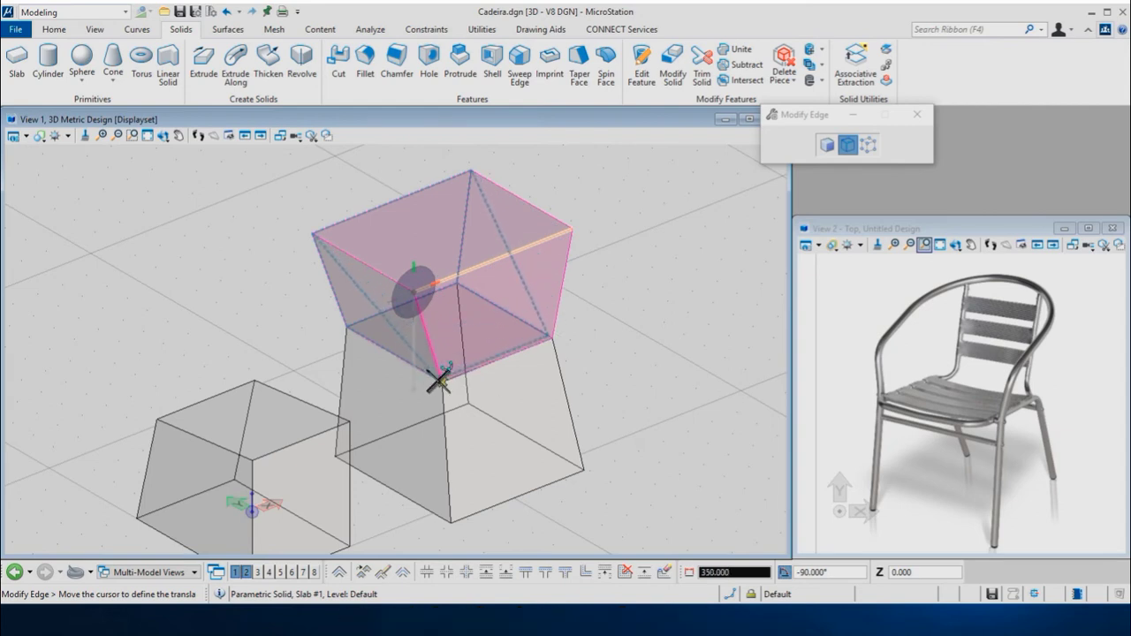
middle_click(440, 381)
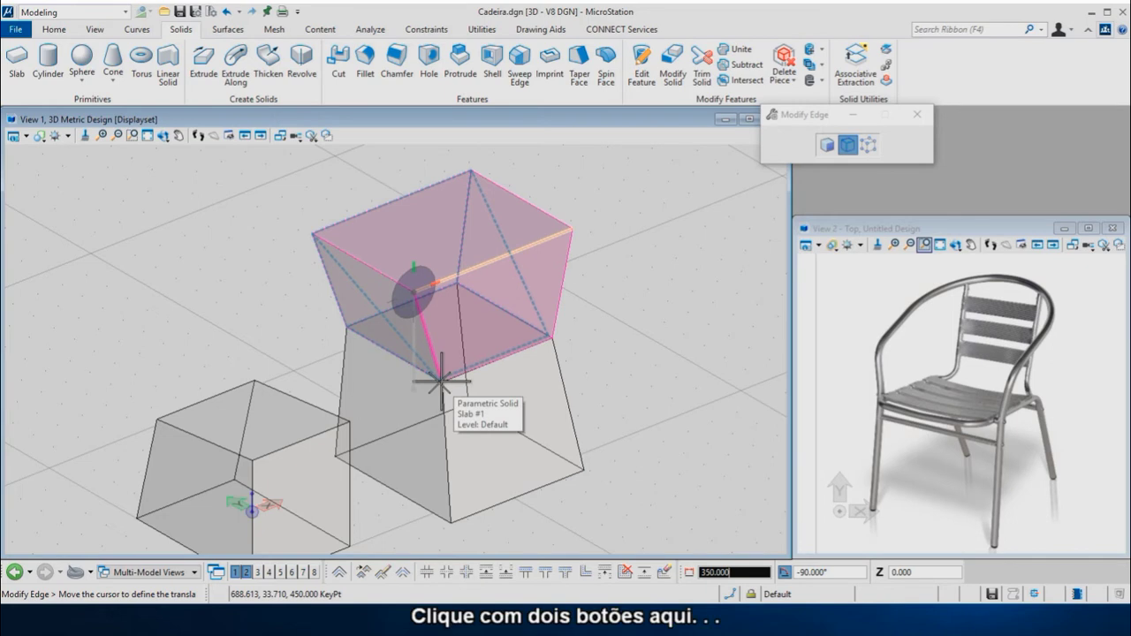
type("/2")
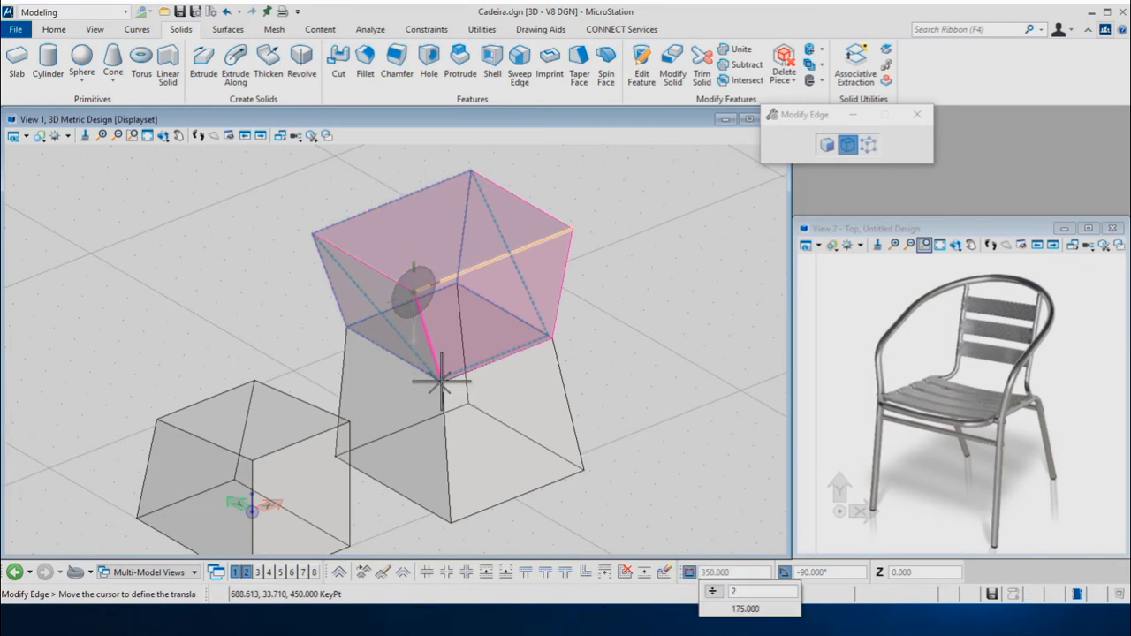
key("Return")
left_click(449, 379)
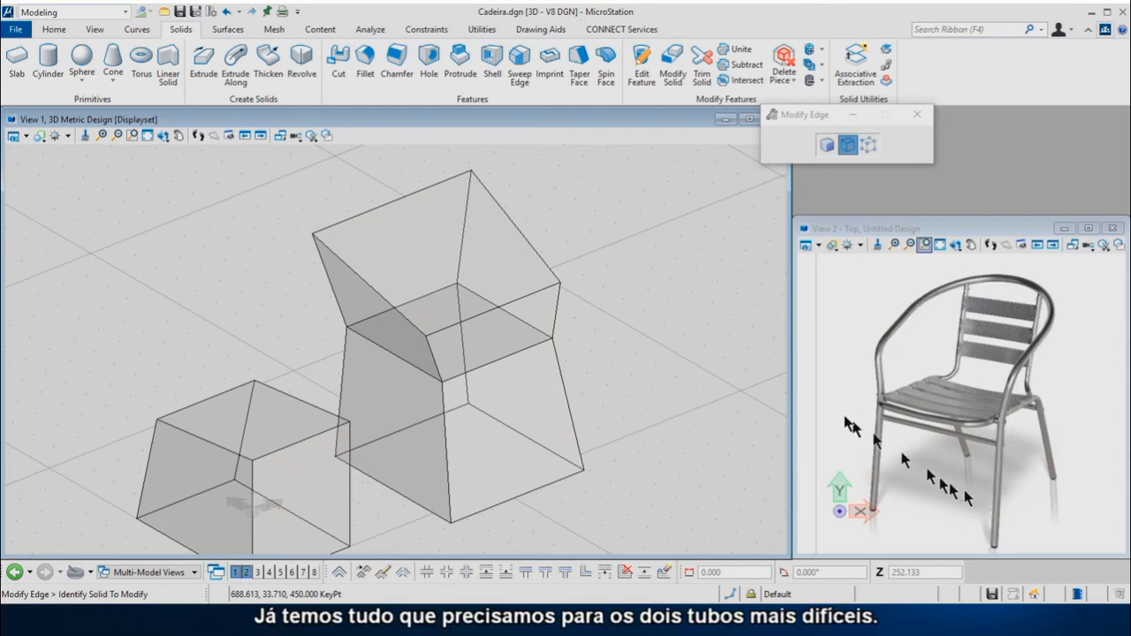
Step: Move the tapered solid onto the small box's corner
right_click(652, 214)
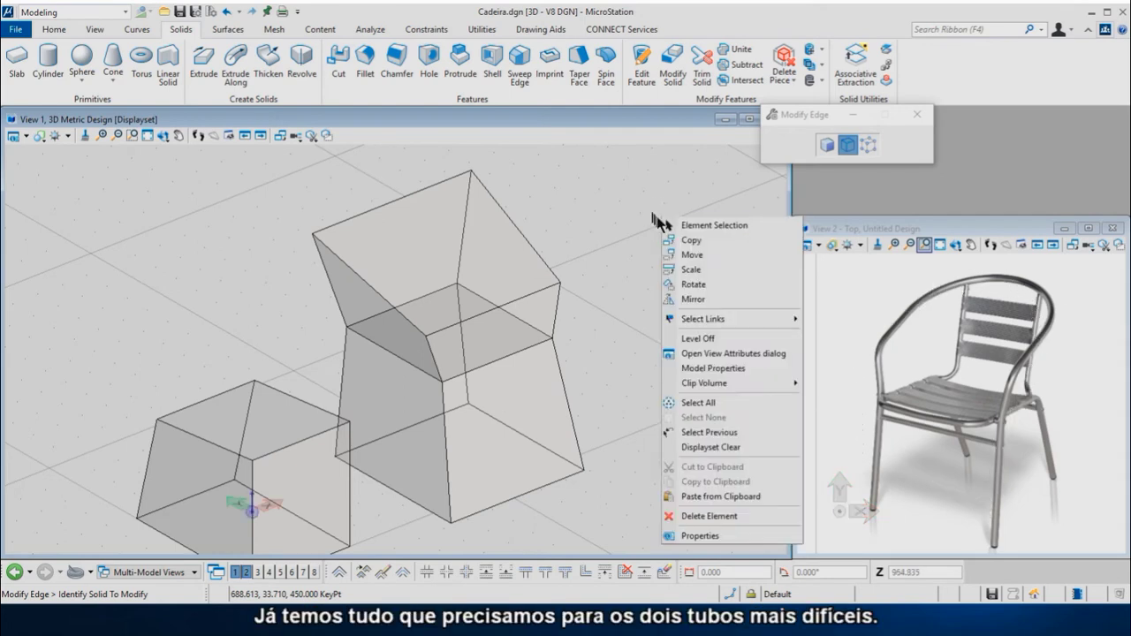
left_click(683, 252)
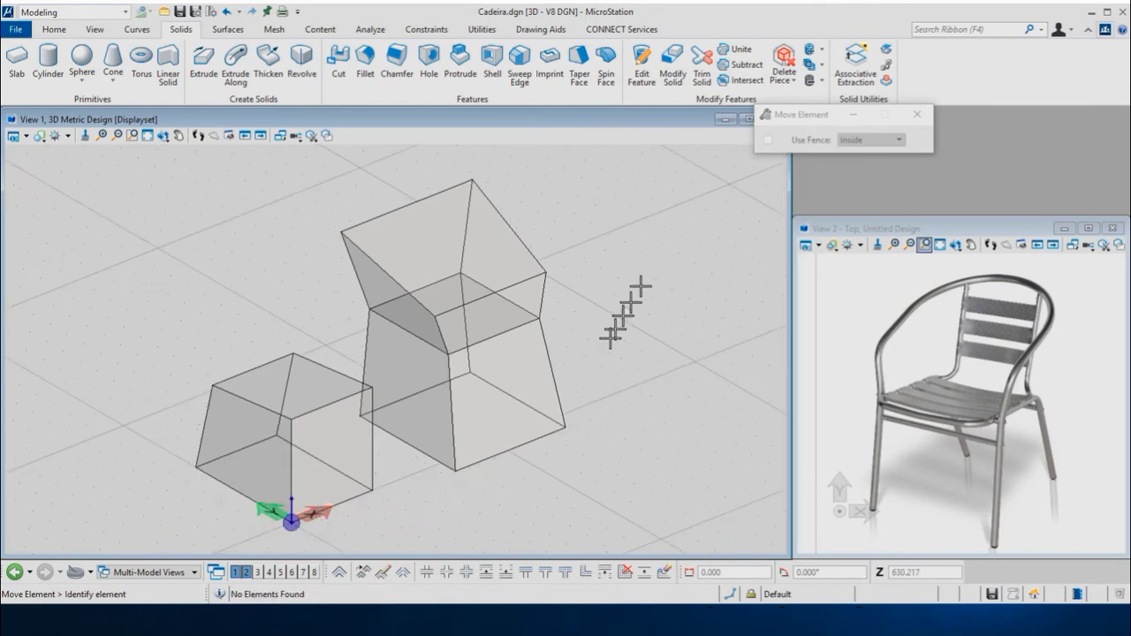
left_click(509, 446)
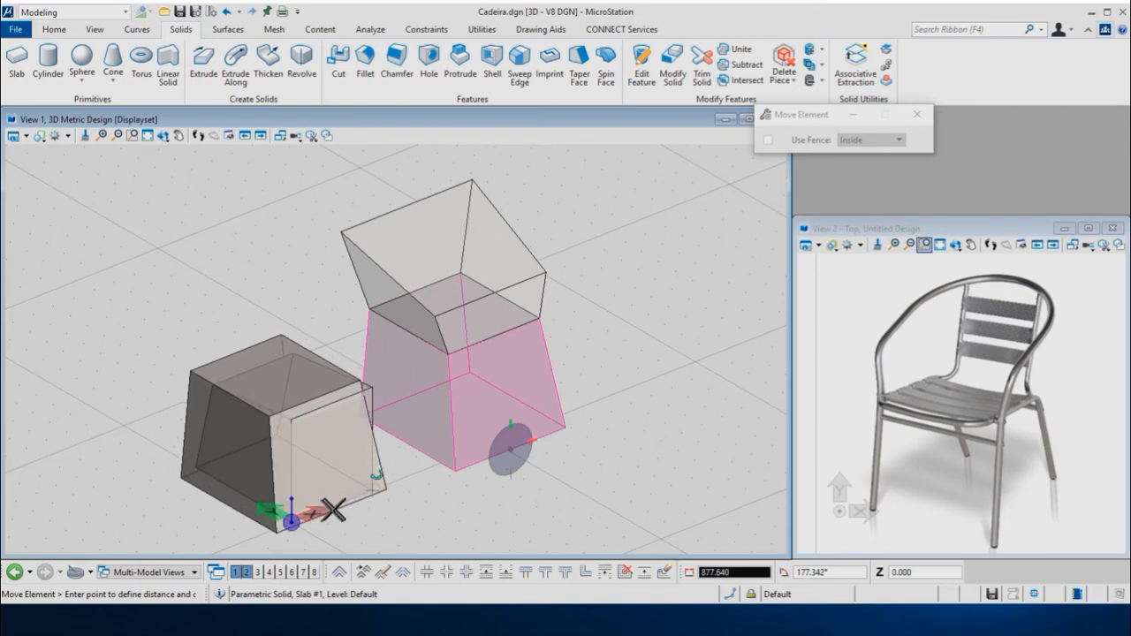
scroll(309, 517, "up", 1)
scroll(310, 517, "up", 2)
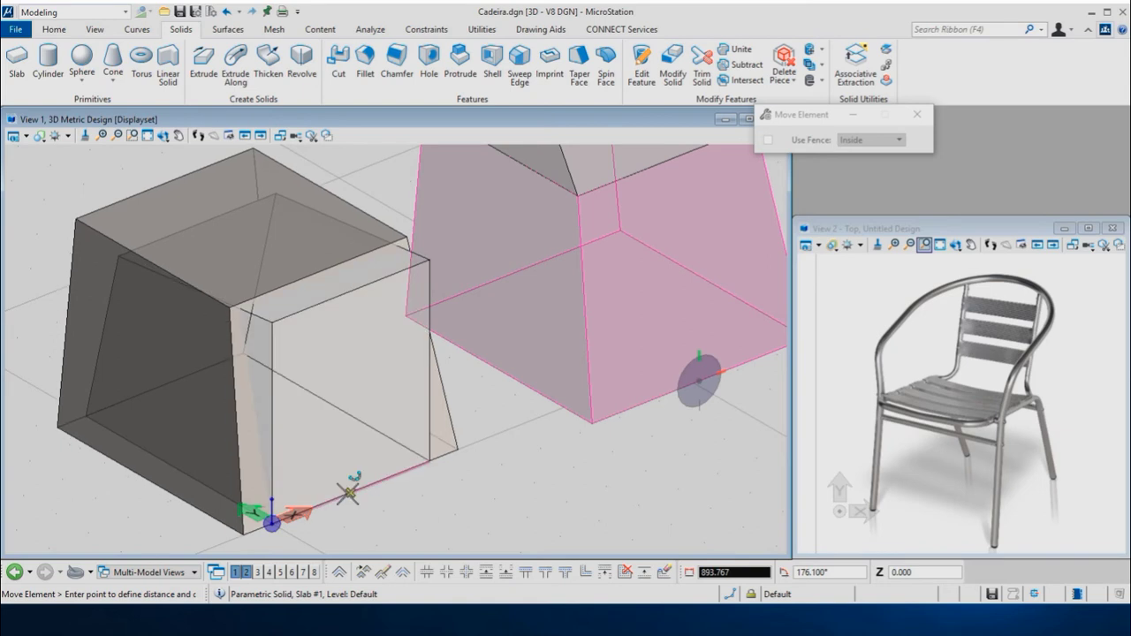
left_click(350, 493)
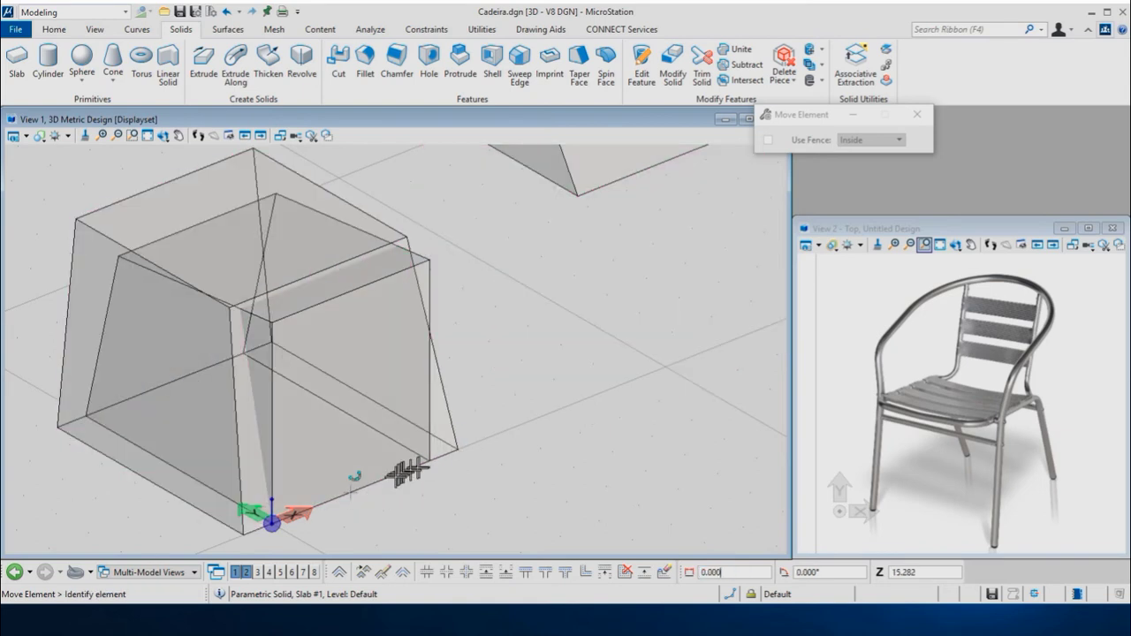
Step: Move the top slab onto the stacked tapered solid and box
scroll(394, 475, "down", 1)
scroll(370, 485, "down", 1)
scroll(359, 487, "down", 1)
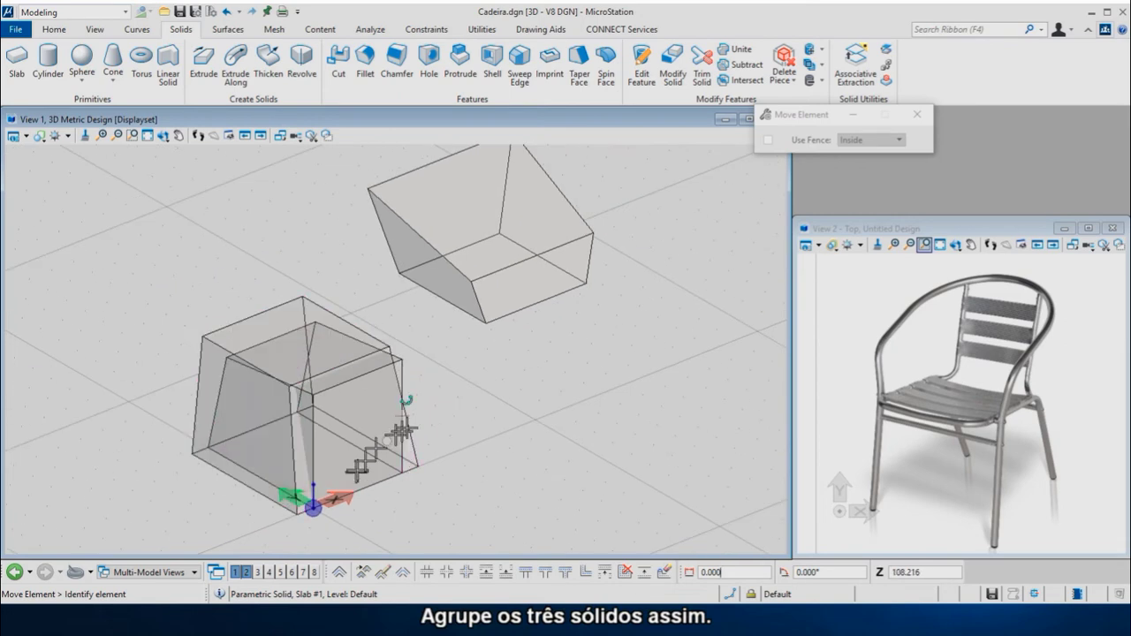
left_click(537, 303)
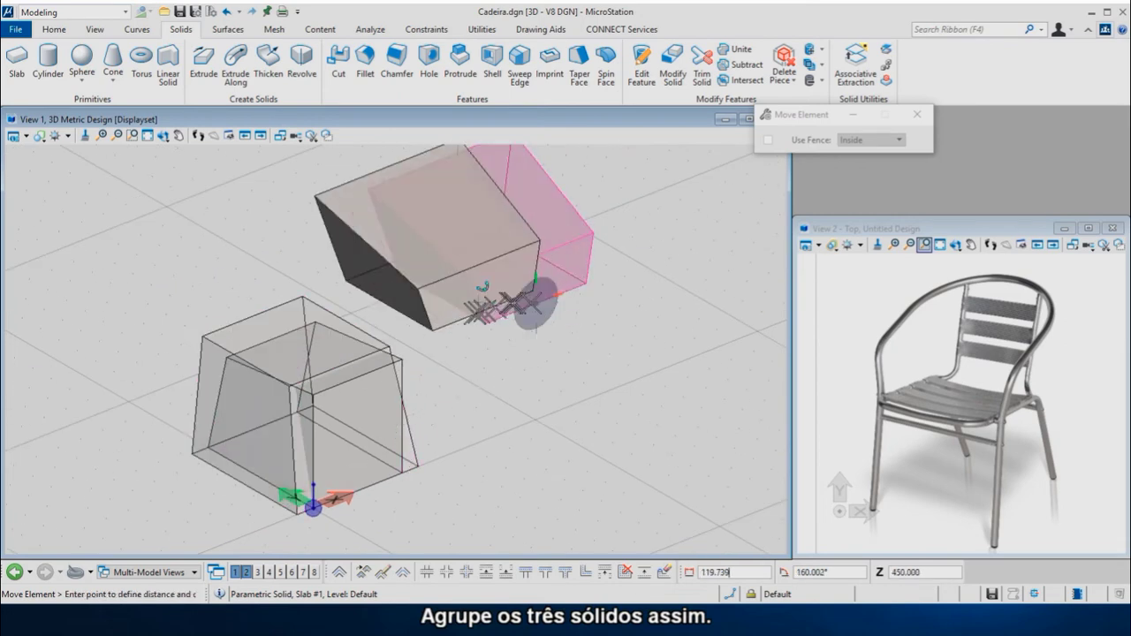
left_click(339, 363)
scroll(174, 374, "up", 1)
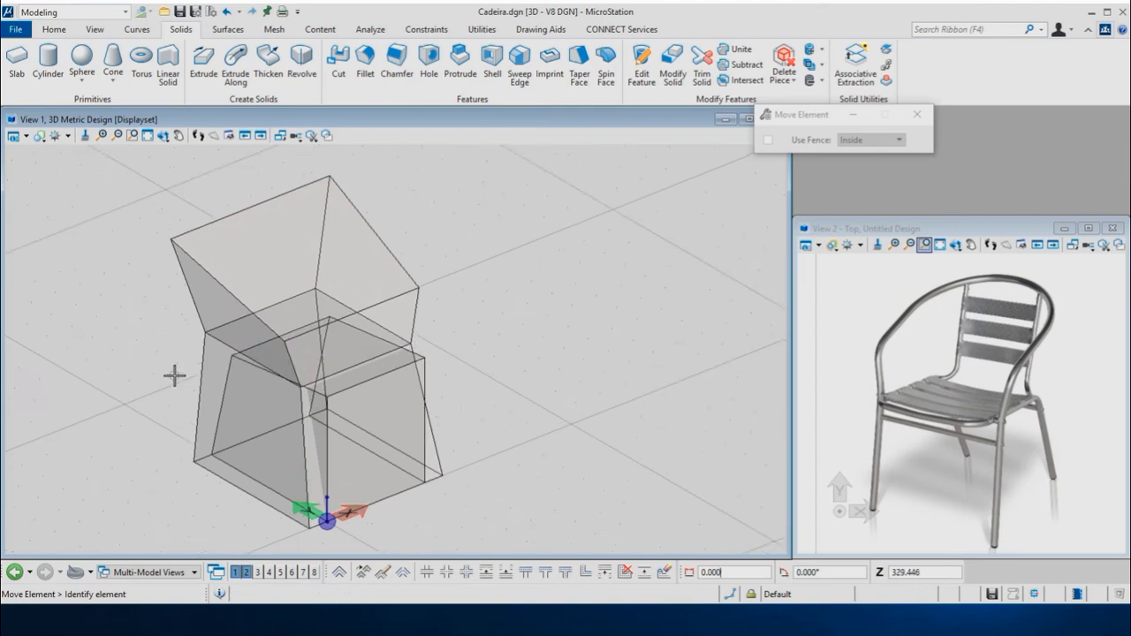
scroll(174, 376, "up", 1)
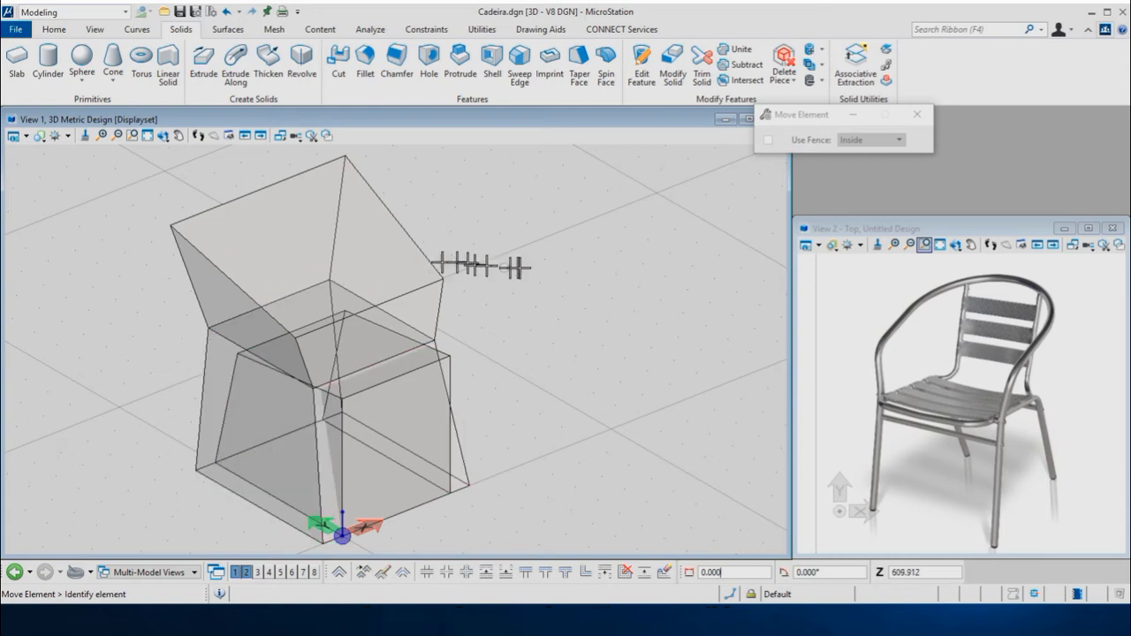
Step: Start Place SmartLine from the Popups Placement tools and switch View 1 to Wireframe
key("space")
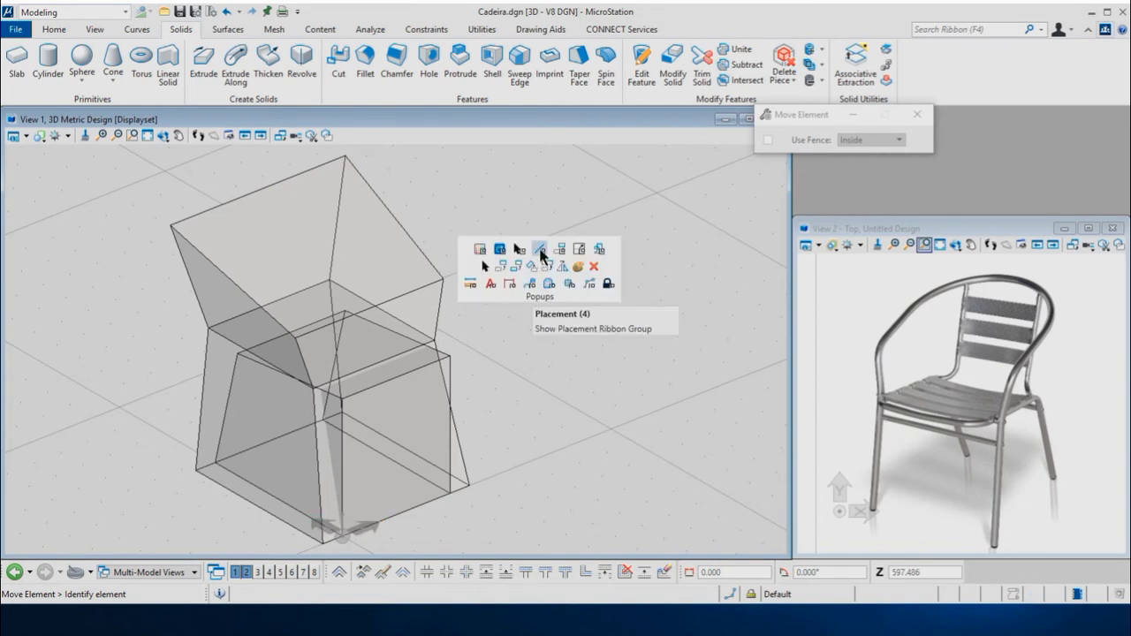
left_click(540, 251)
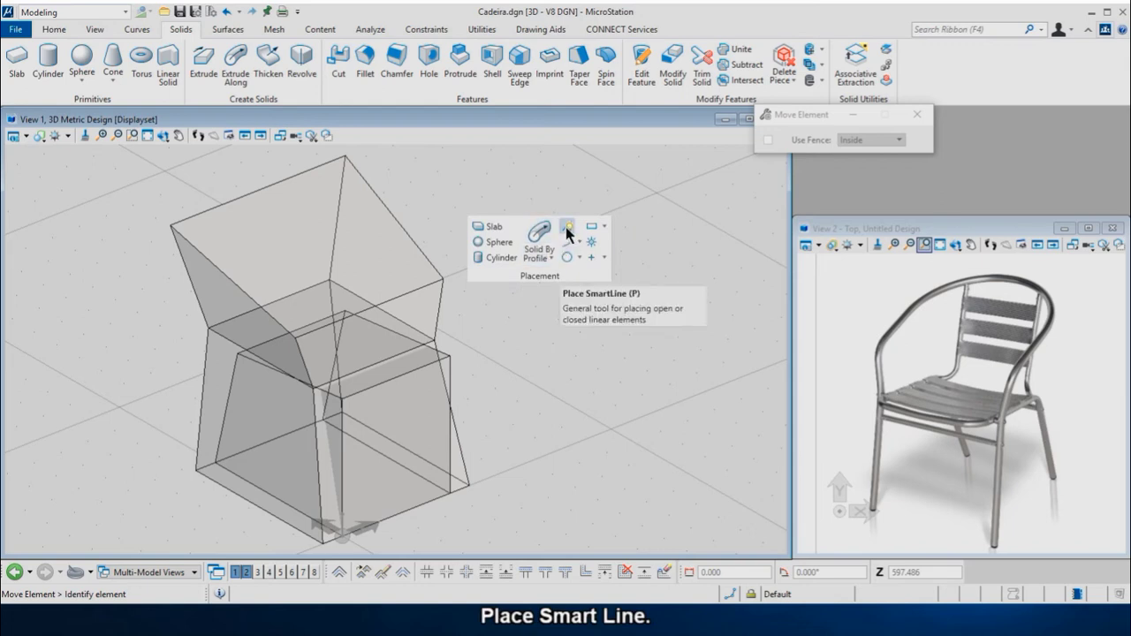
left_click(568, 228)
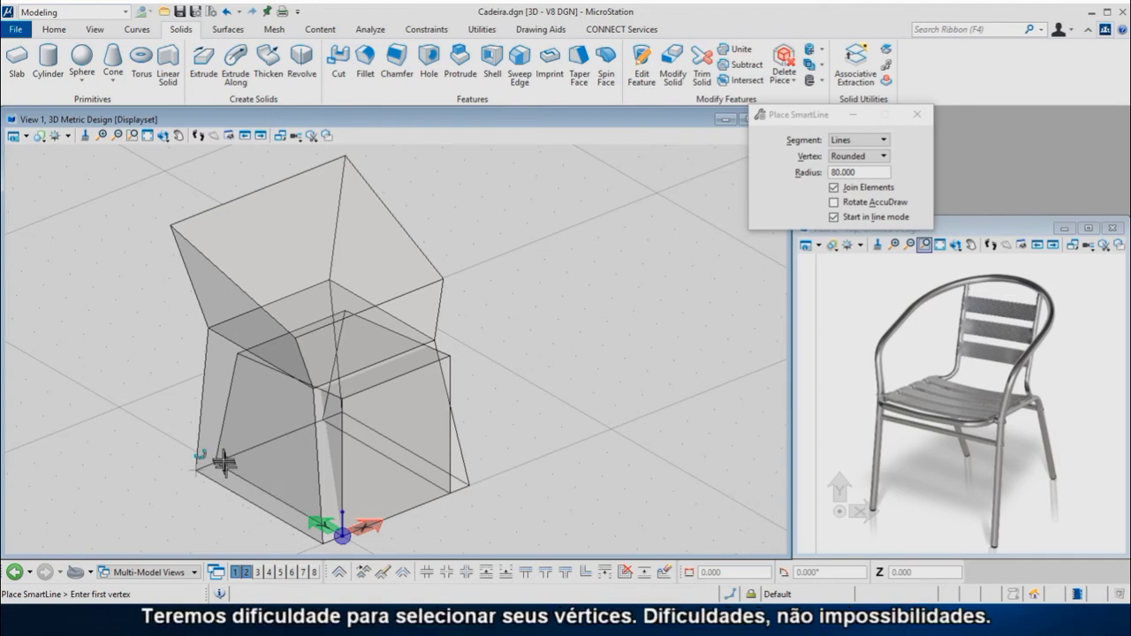
left_click(42, 139)
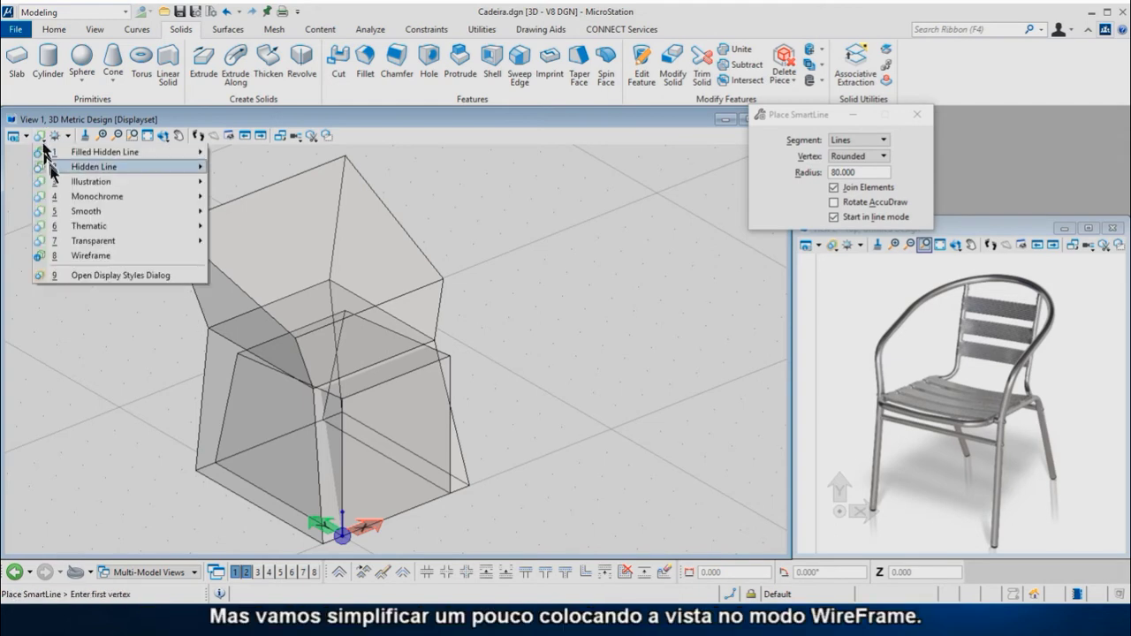
left_click(75, 256)
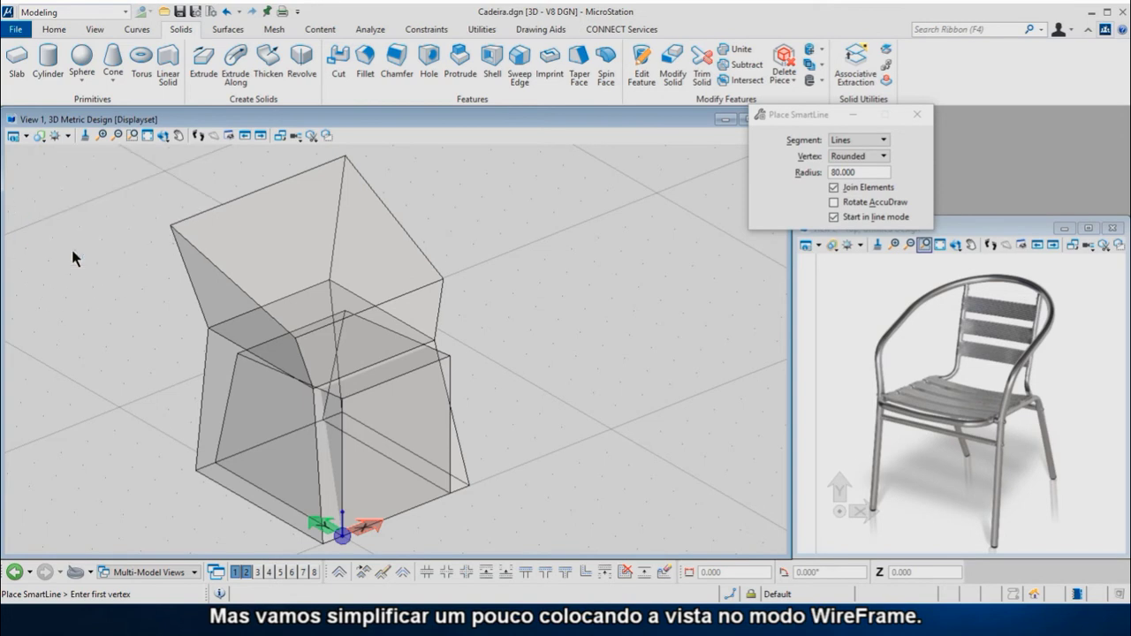
Step: Set the active transparency in the Home tab Attributes group to 0%
left_click(53, 29)
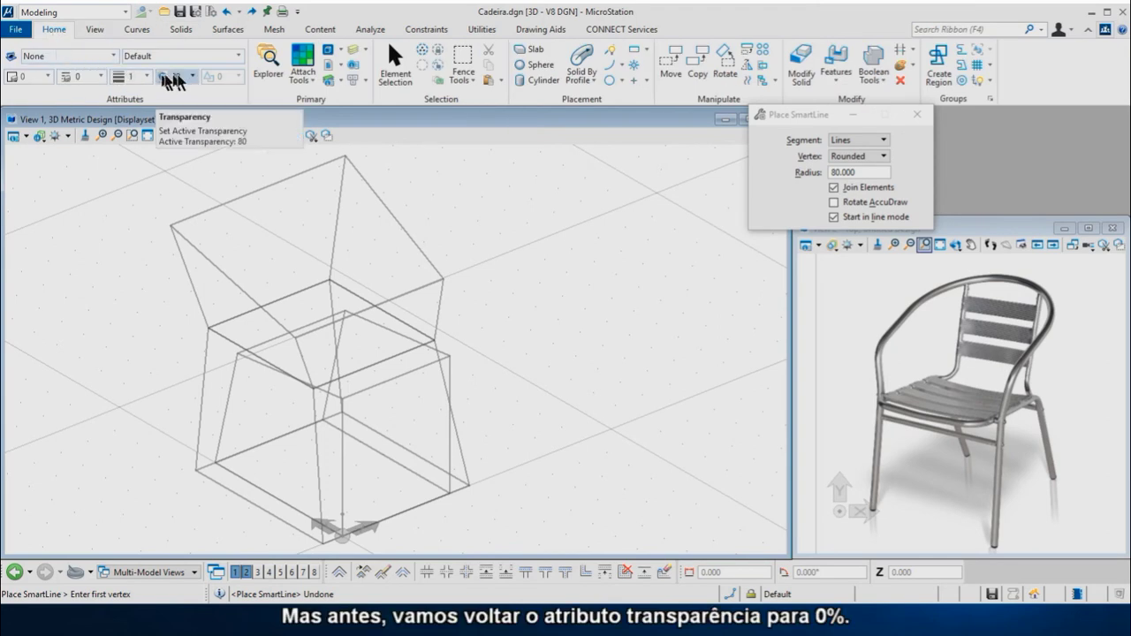
left_click(193, 78)
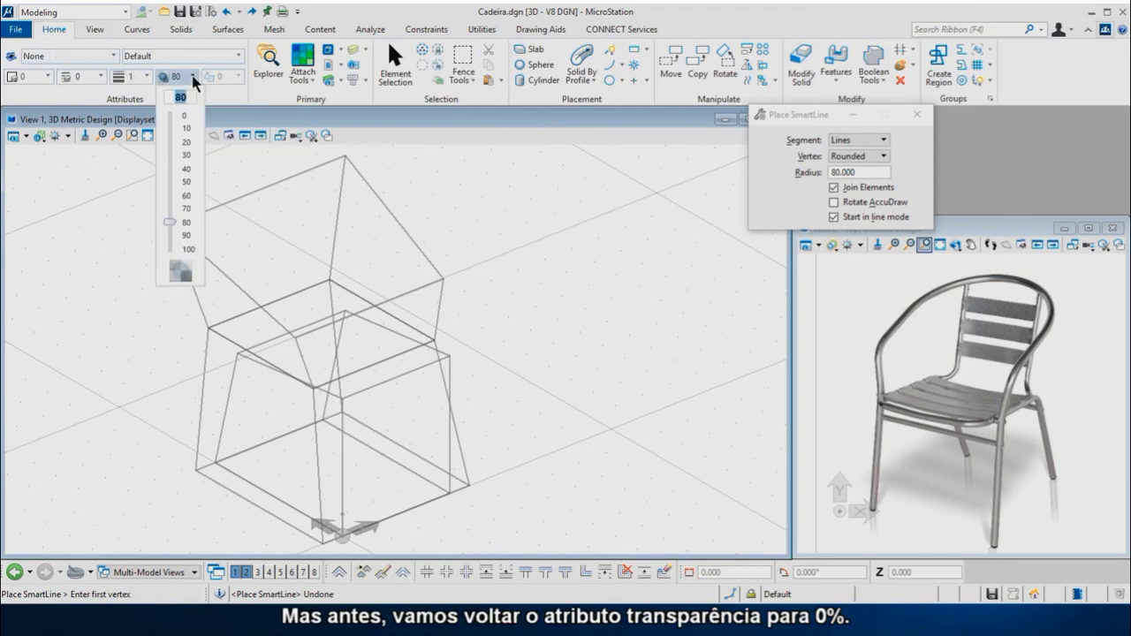
left_click(185, 116)
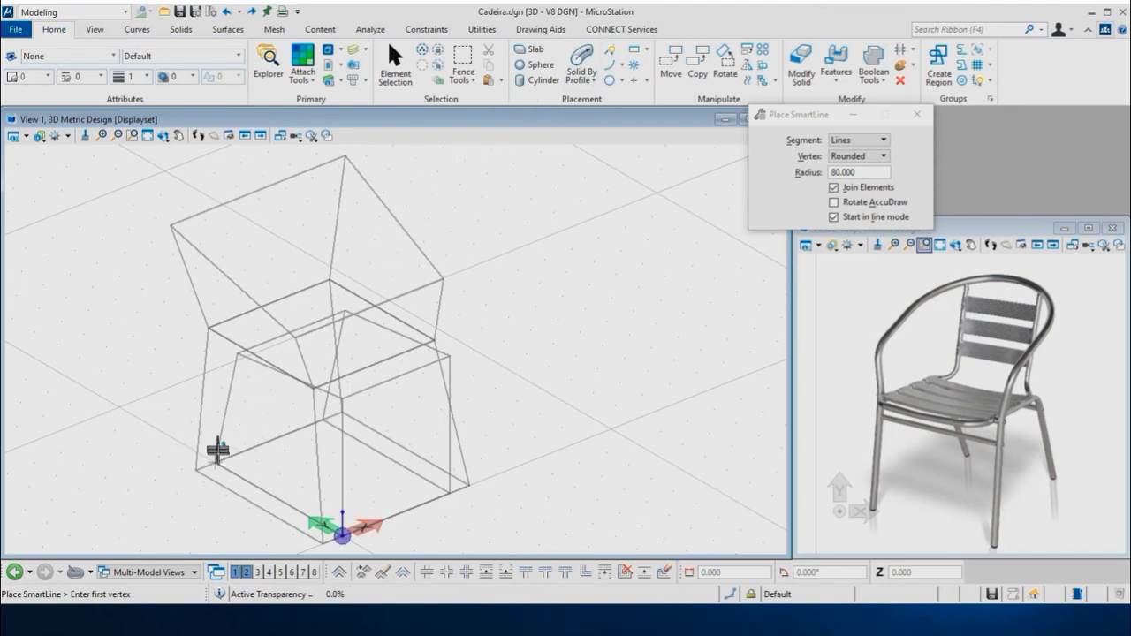
Step: Draw the rounded leg-and-seat SmartLine through the frame corners on the solids and finish it
left_click(215, 461)
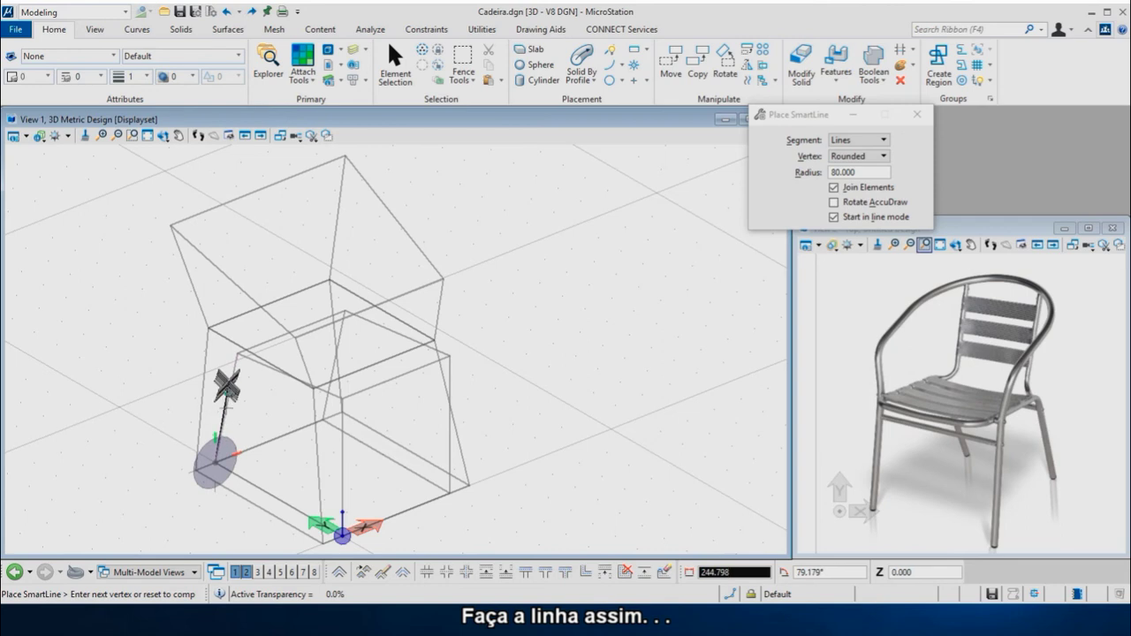
left_click(237, 353)
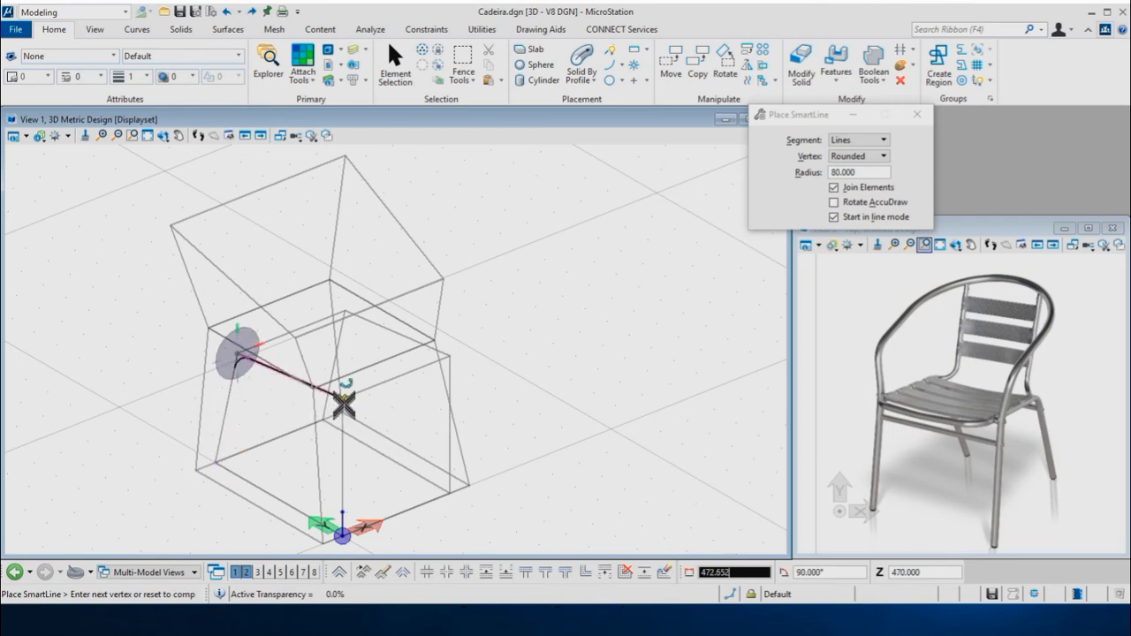
left_click(343, 401)
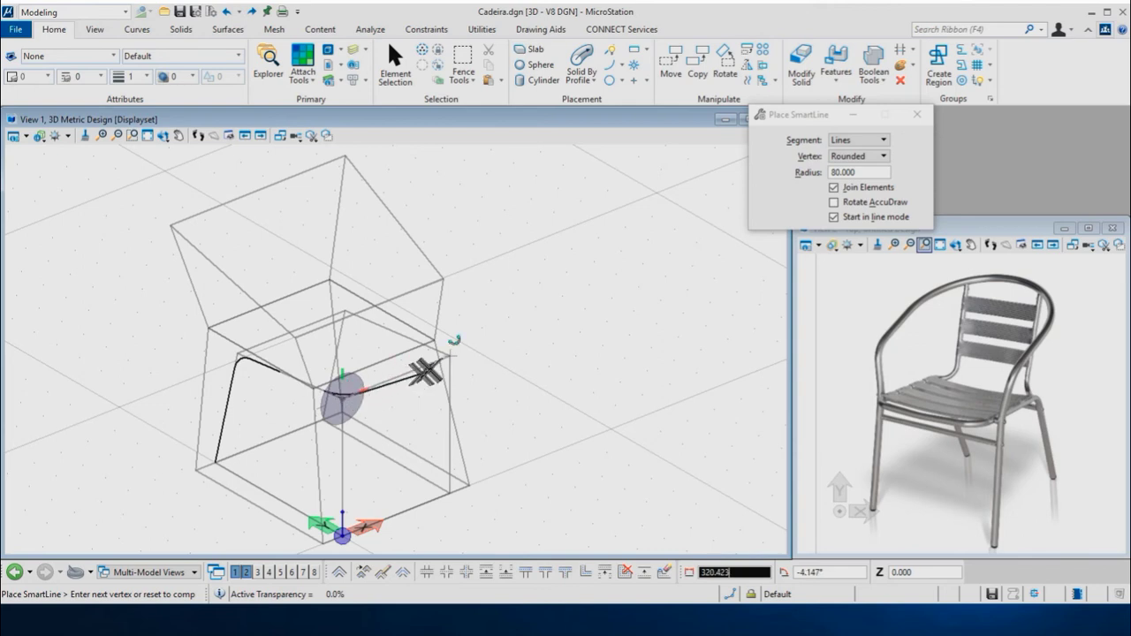
left_click(447, 357)
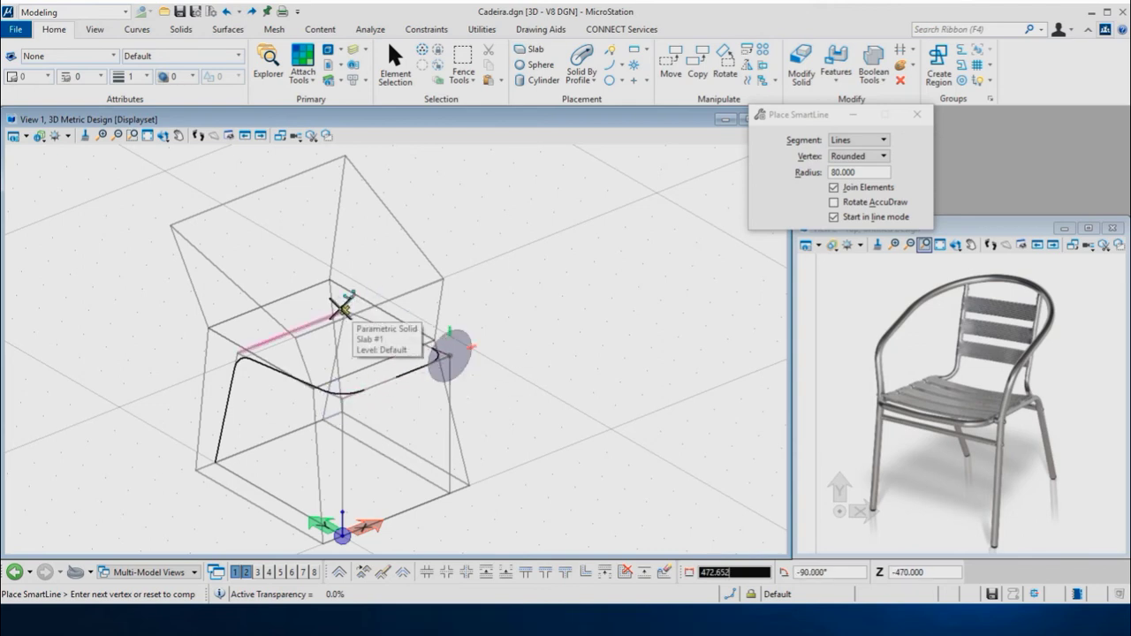
left_click(344, 310)
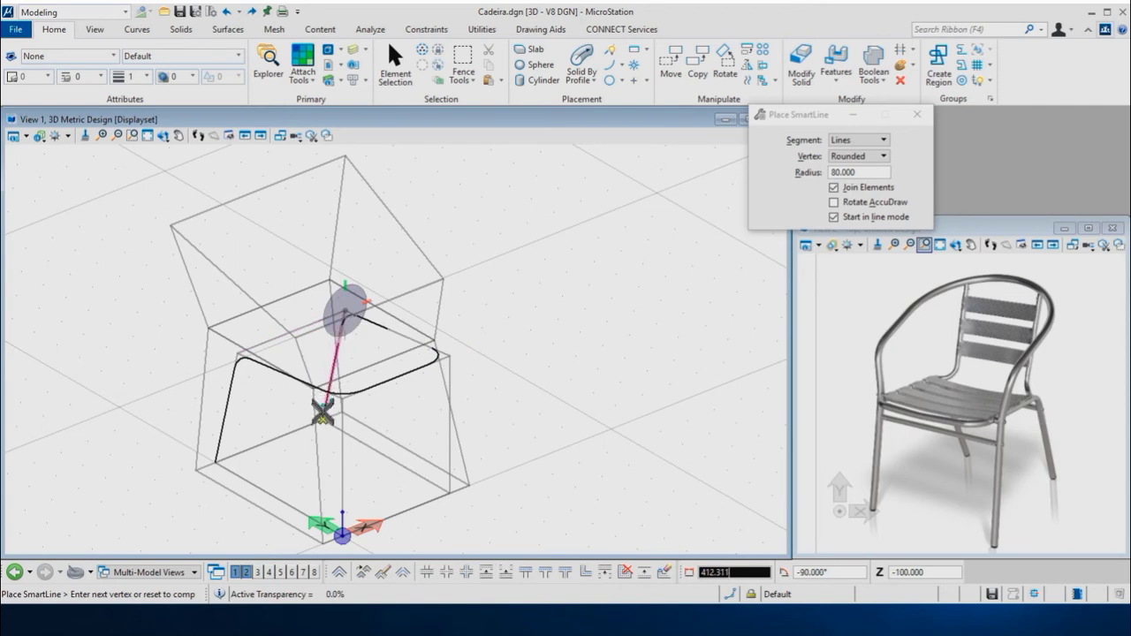
left_click(319, 414)
right_click(278, 430)
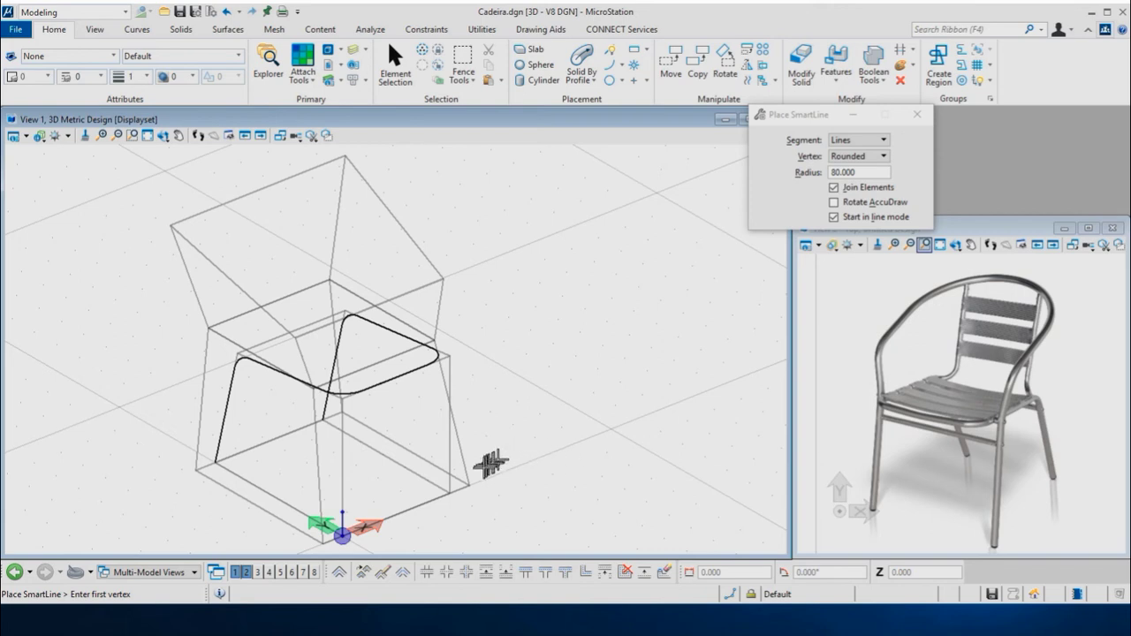
Step: Start a second SmartLine from the lower-right corner up to the backrest's top corner
left_click(470, 481)
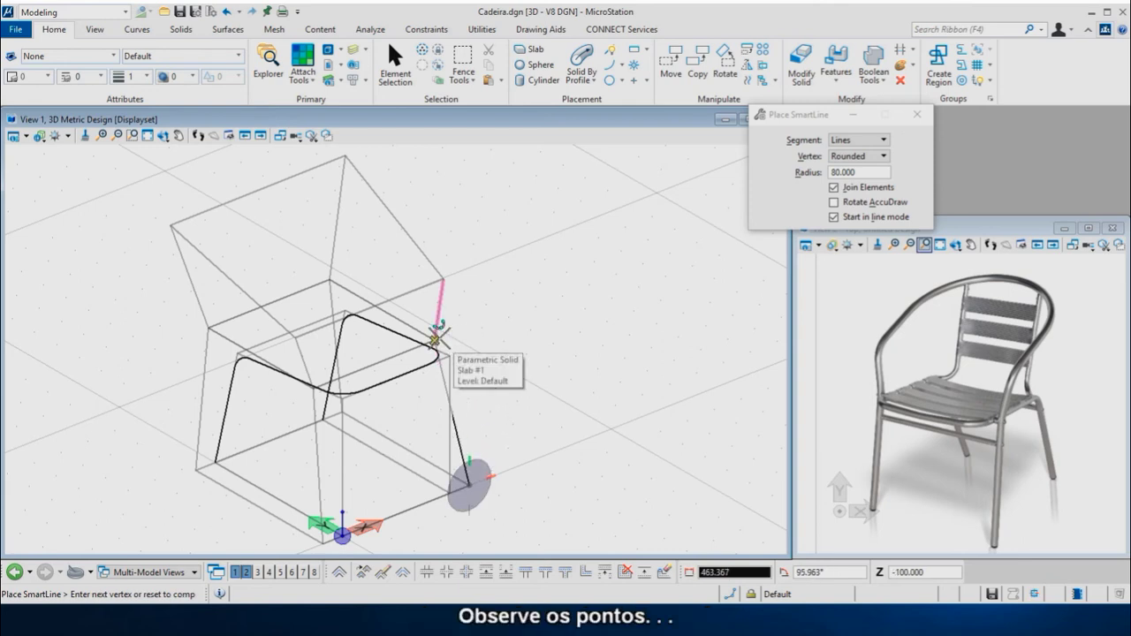
left_click(436, 337)
left_click(444, 279)
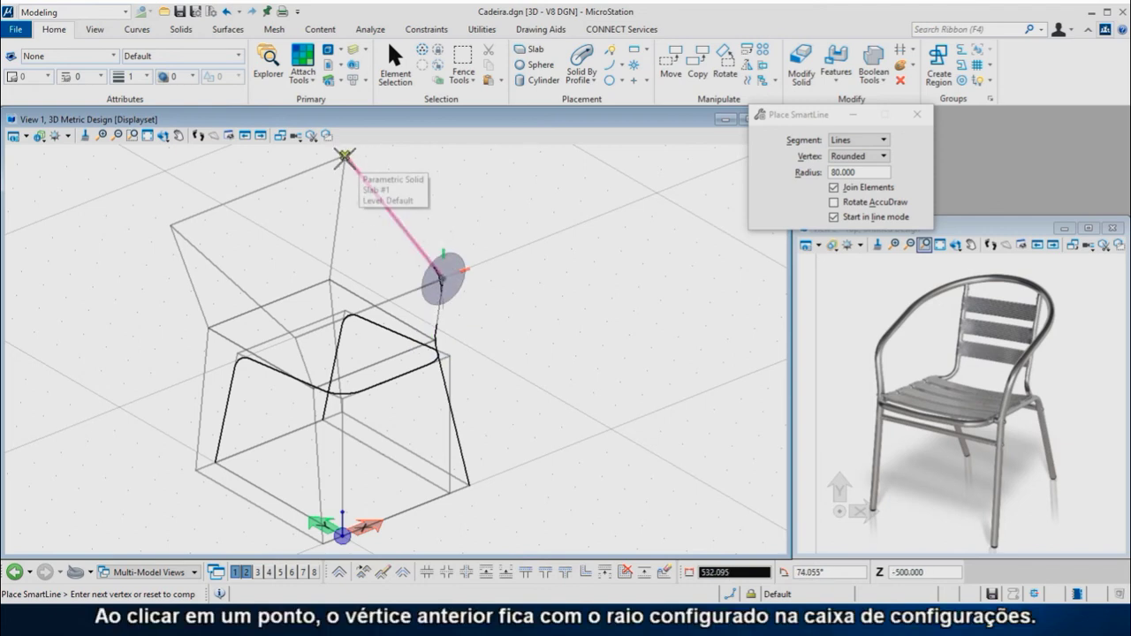
left_click(345, 157)
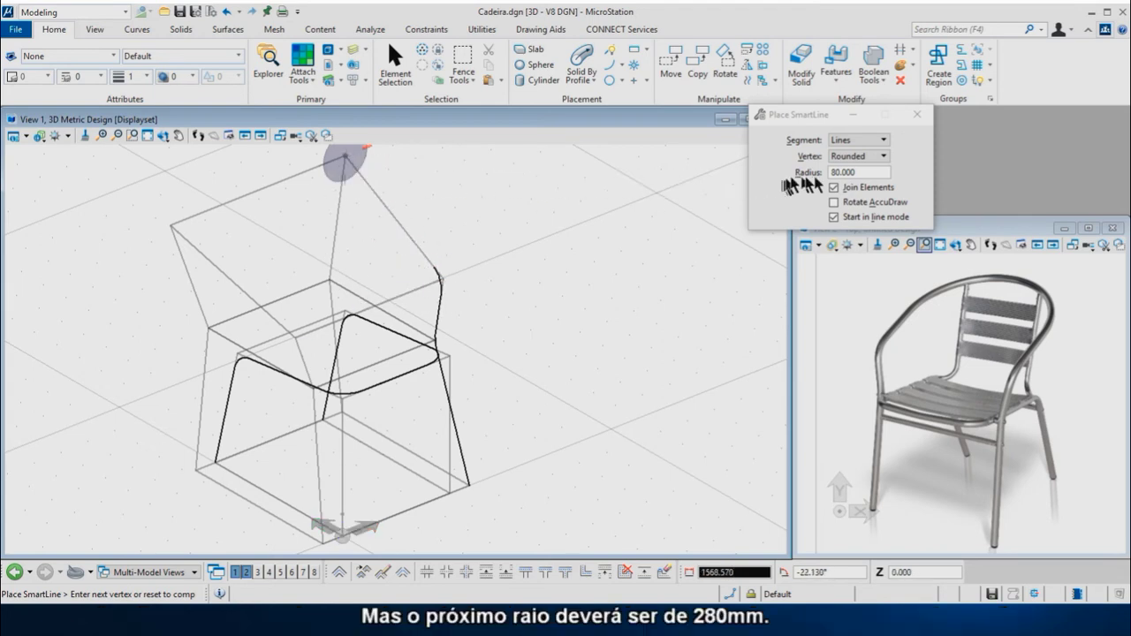
Step: Place the backrest arc vertices at radius 280, the seat point at radius 80, and finish
left_click(831, 174)
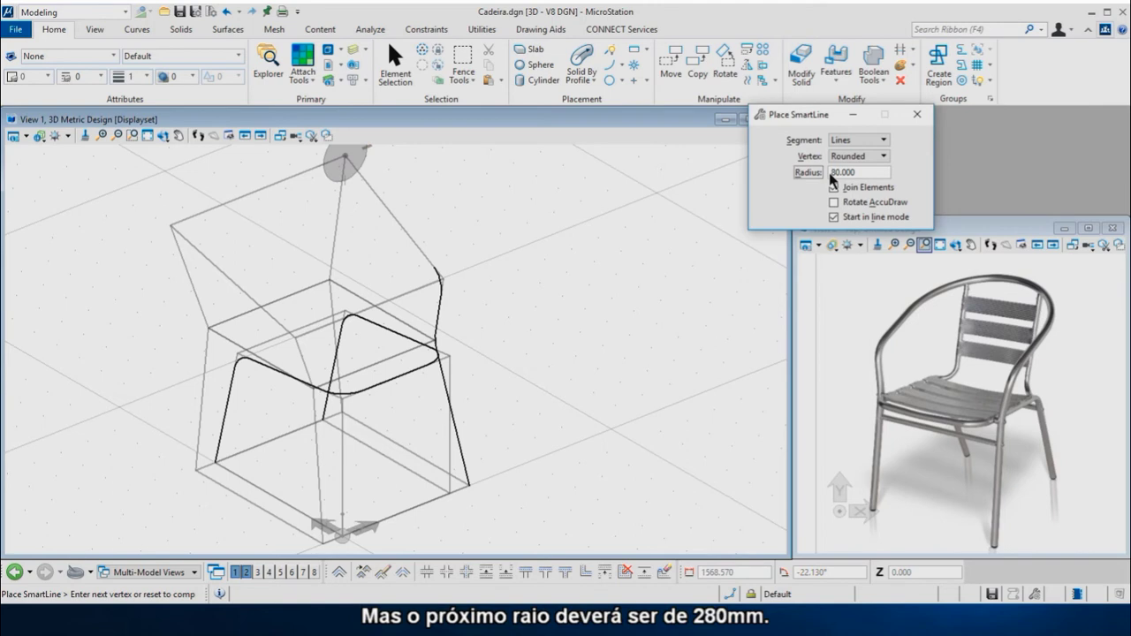
type("2")
key("Tab")
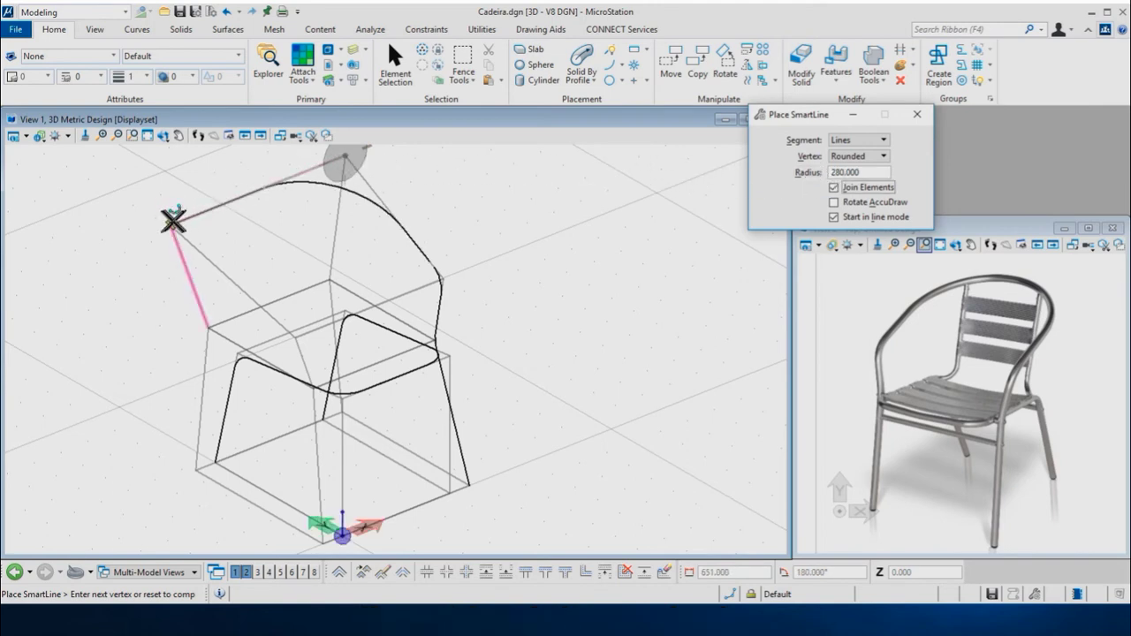
left_click(170, 226)
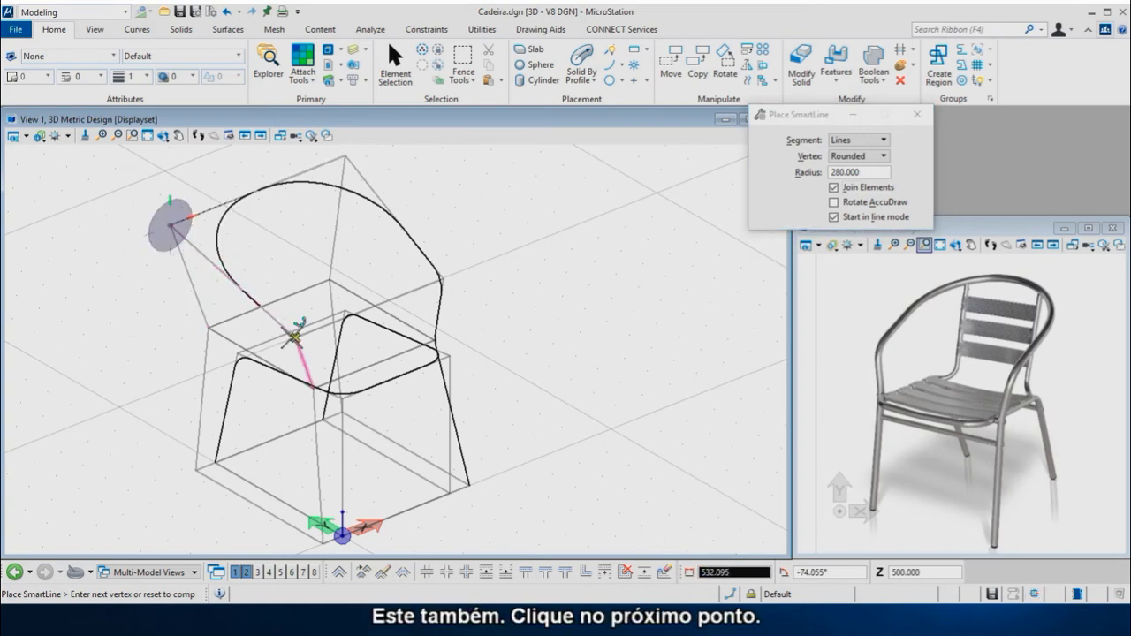
left_click(295, 336)
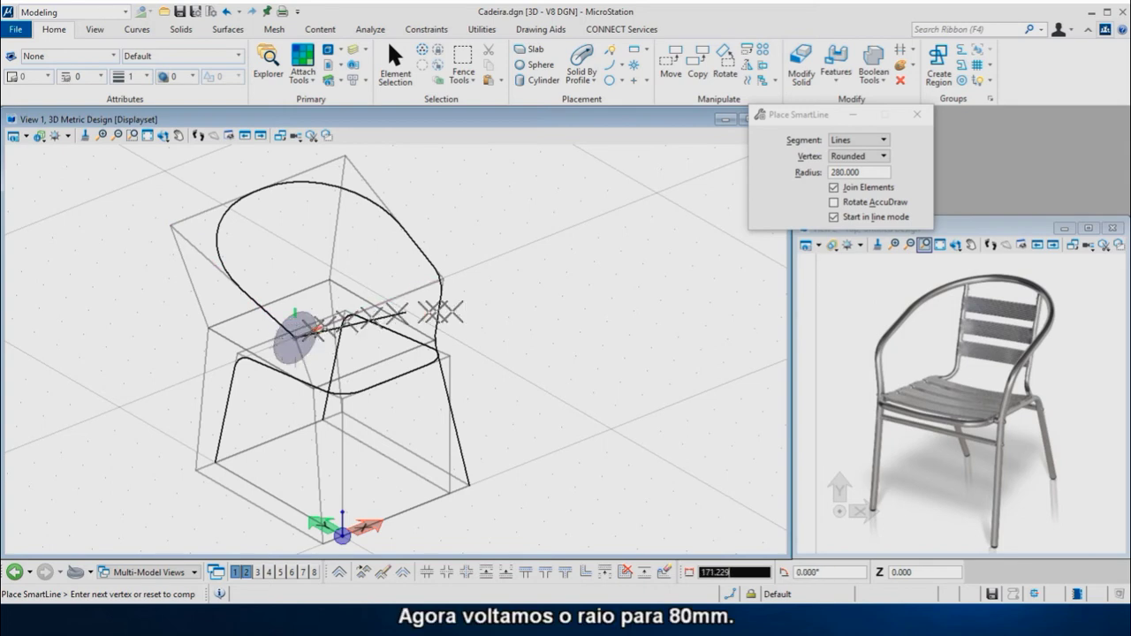
left_click(836, 173)
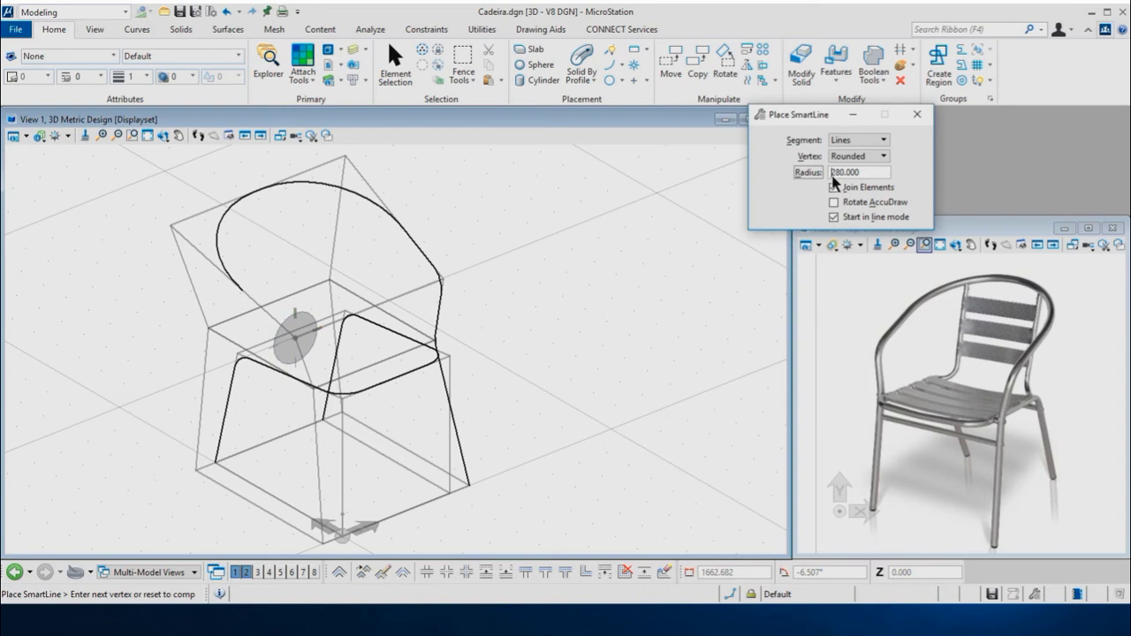
key("Tab")
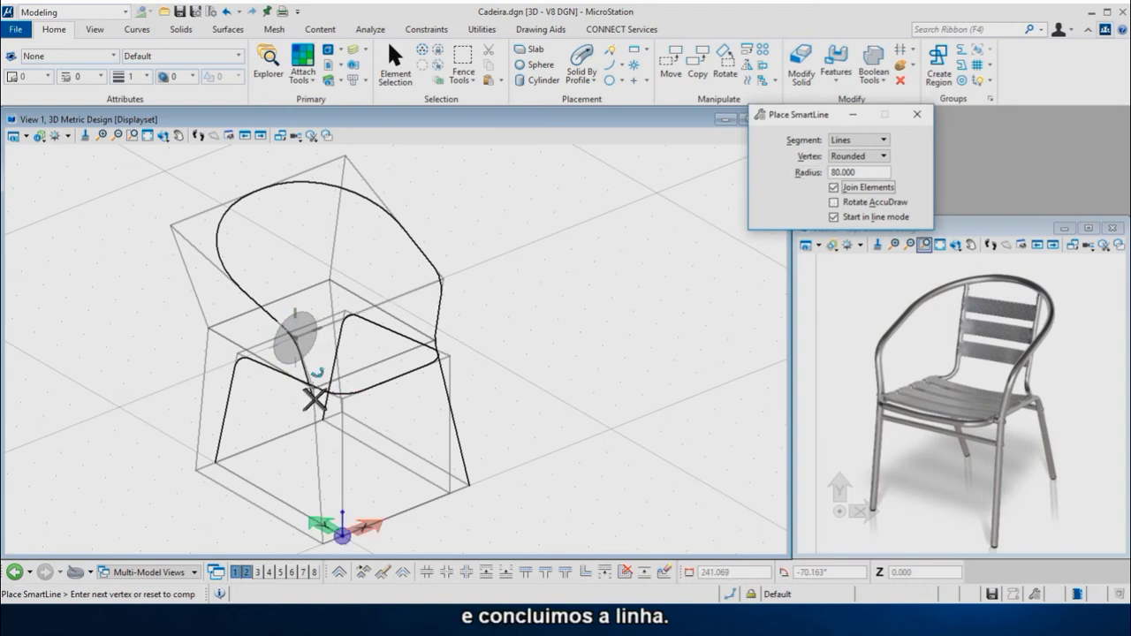
left_click(314, 387)
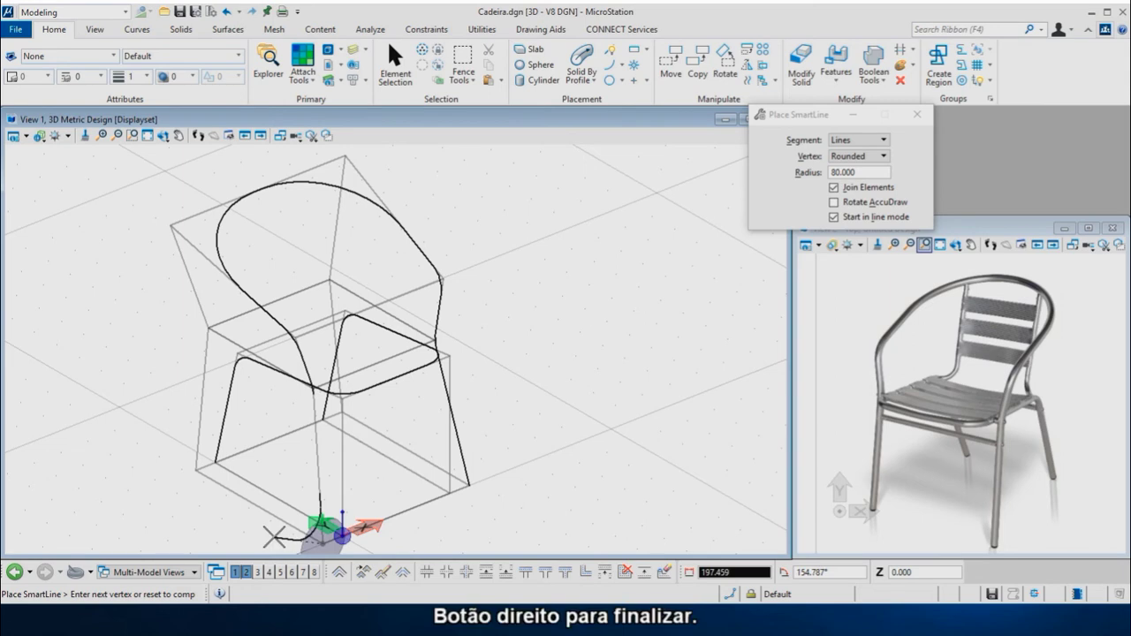
right_click(275, 539)
right_click(258, 531)
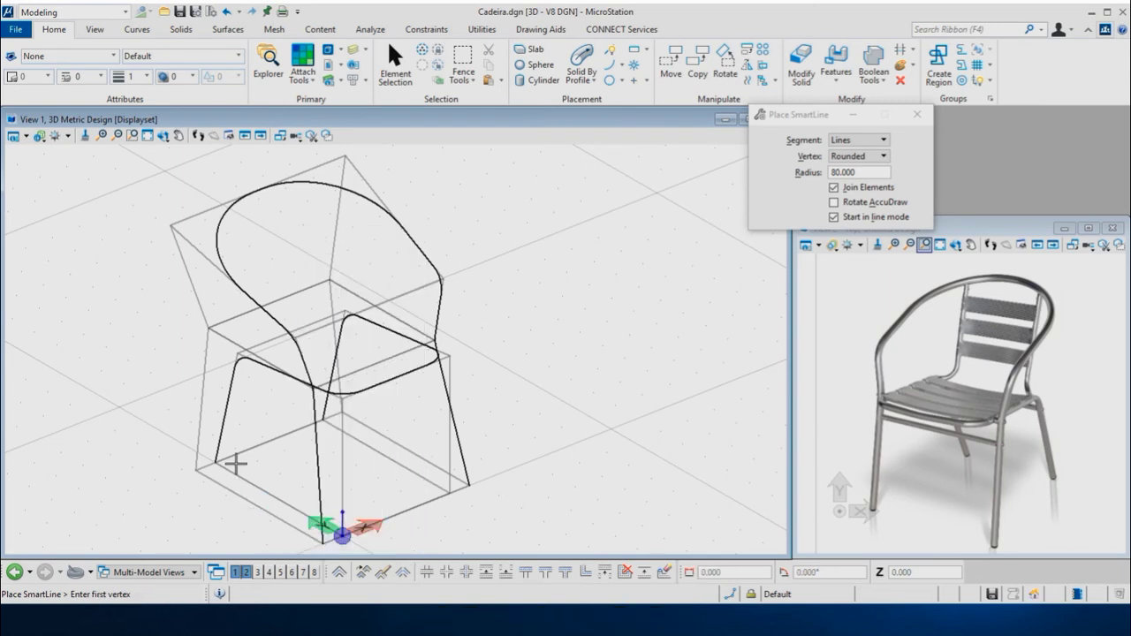
Step: Switch View 1 to the Illustration display style so the guide boxes show shaded
left_click(53, 137)
mouse_move(40, 136)
mouse_move(91, 181)
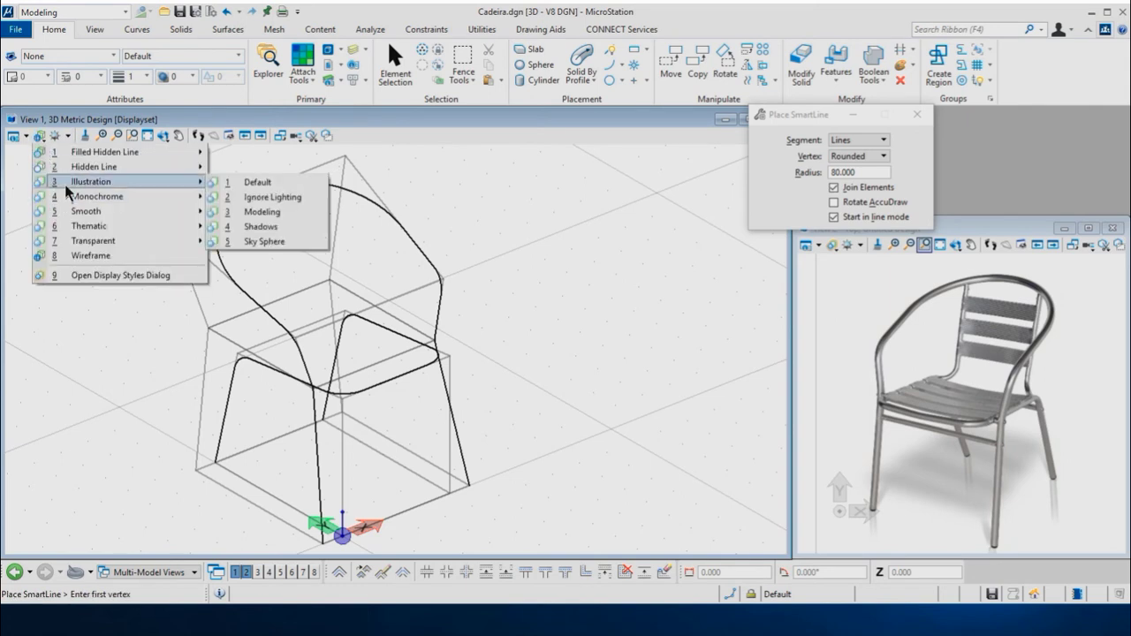
left_click(248, 182)
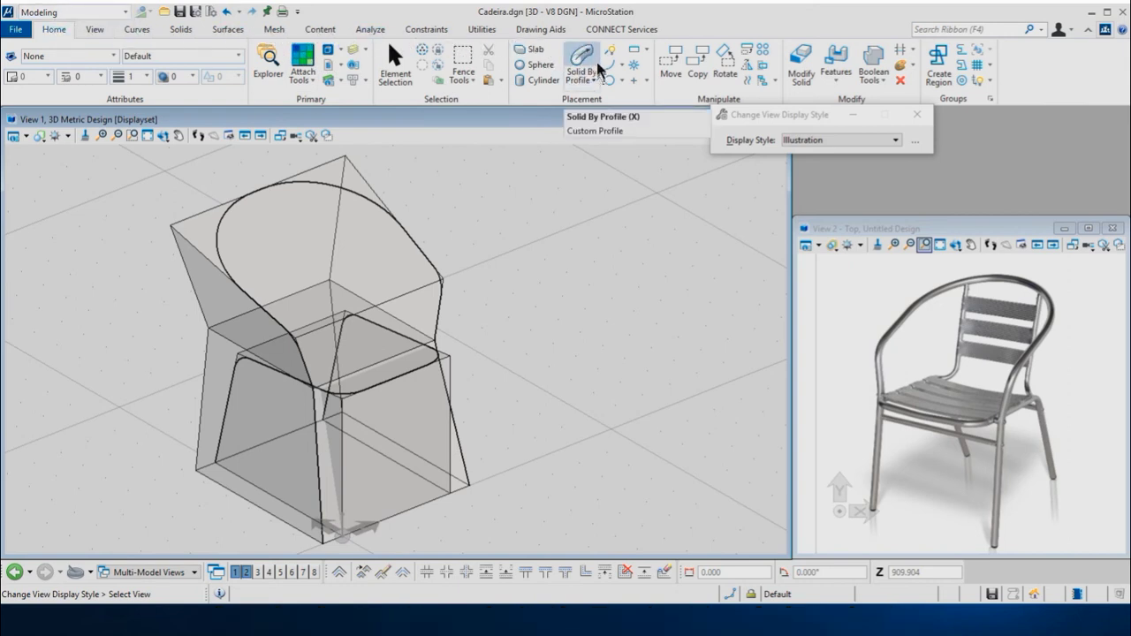
key("space")
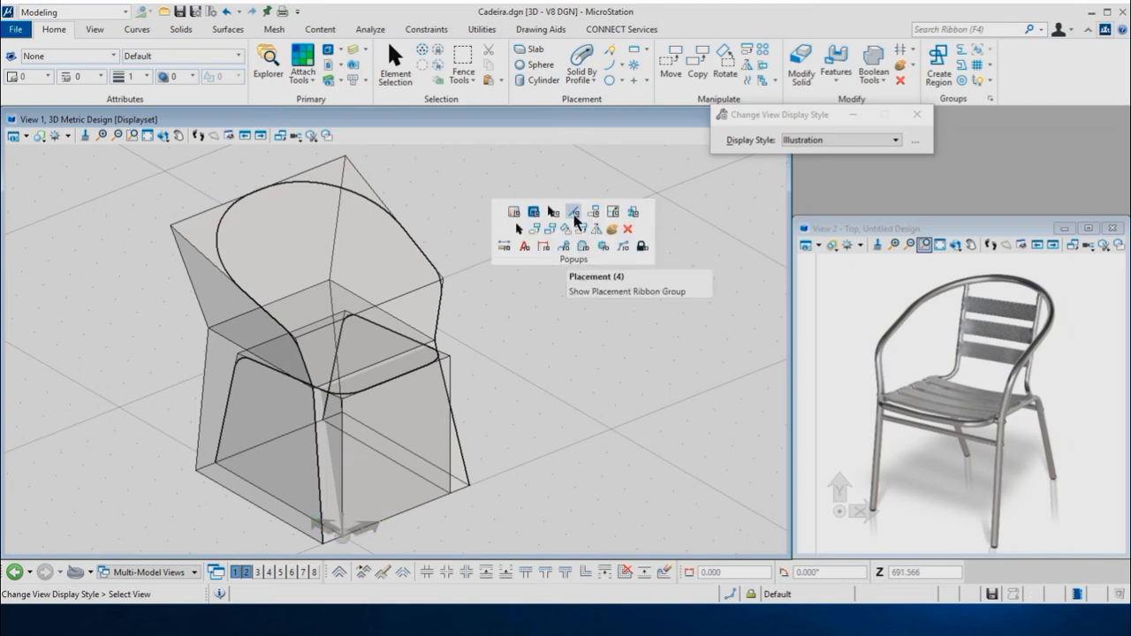
Step: Activate Solid by Extrusion from Placement and list its solid-by-profile variants
left_click(574, 217)
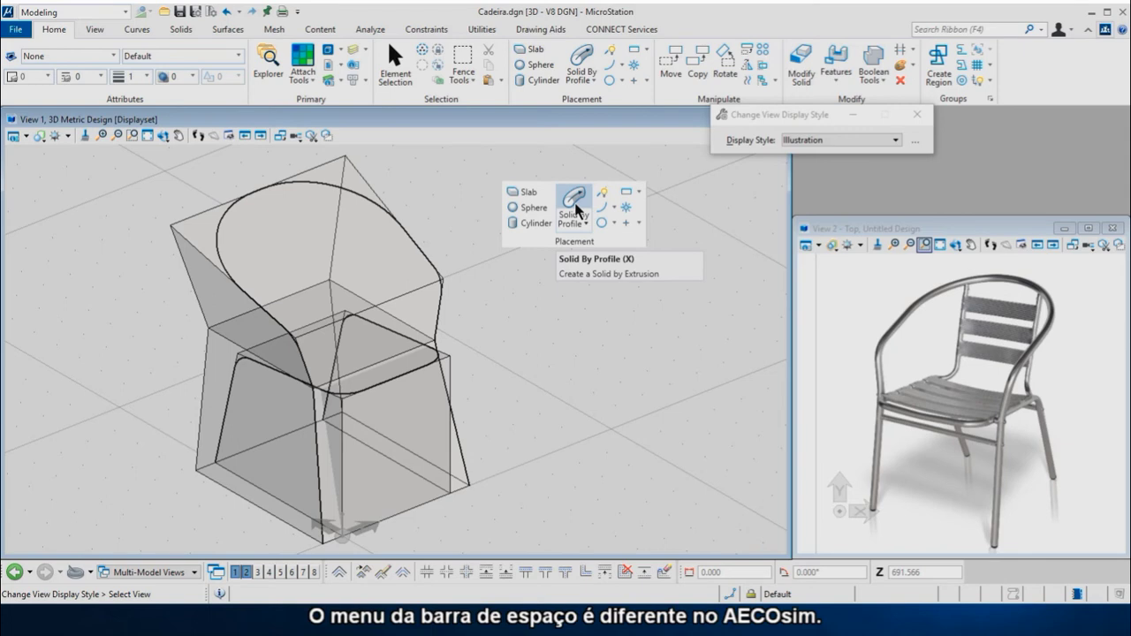
left_click(575, 203)
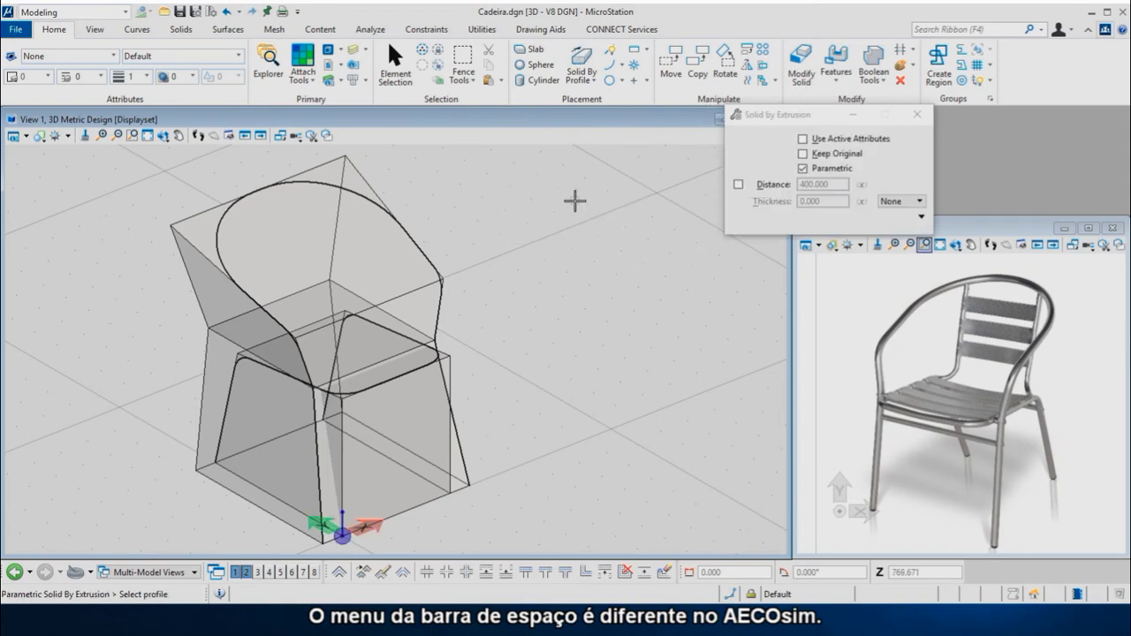
left_click(592, 81)
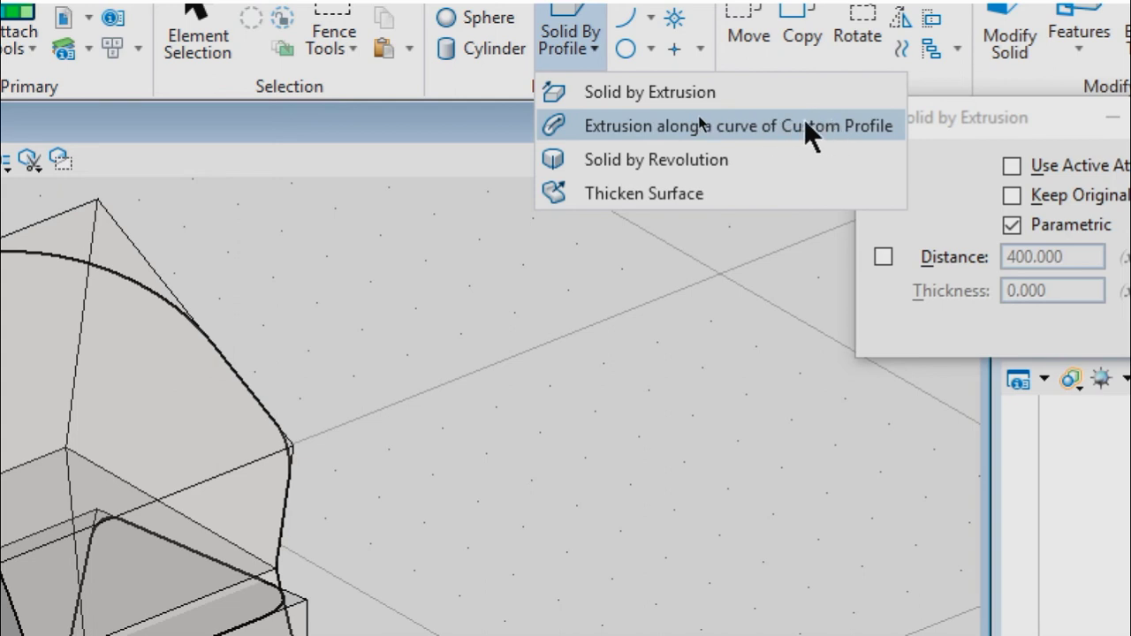
Step: Switch to extrusion along a path with 20 inner and 25 outer diameter, Path set to Show
left_click(805, 124)
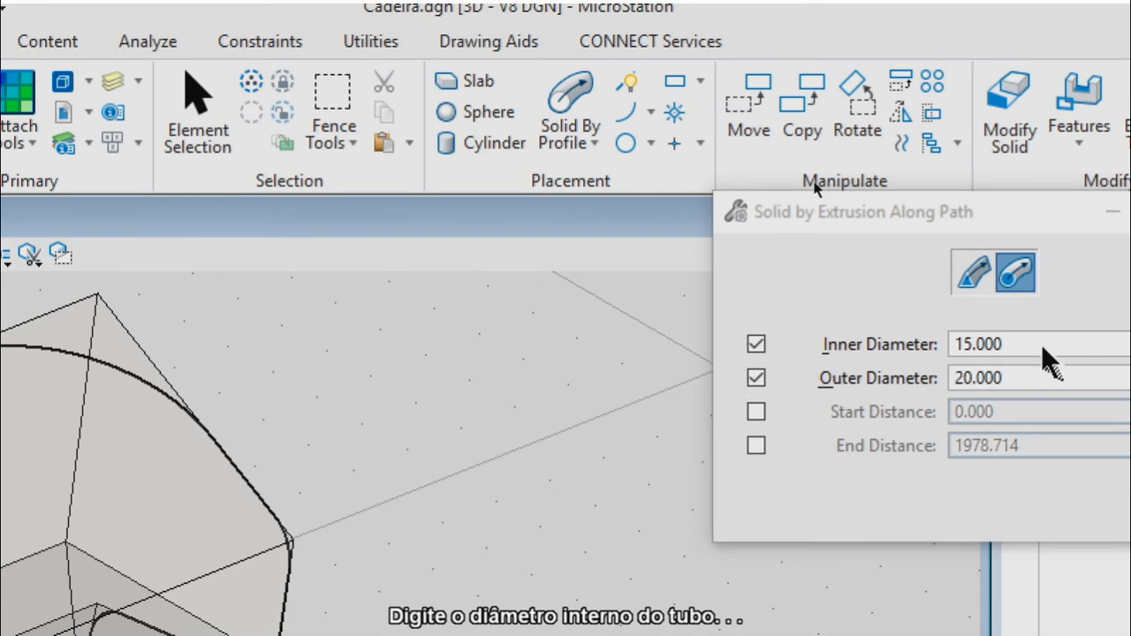
left_click_drag(1025, 344, 959, 344)
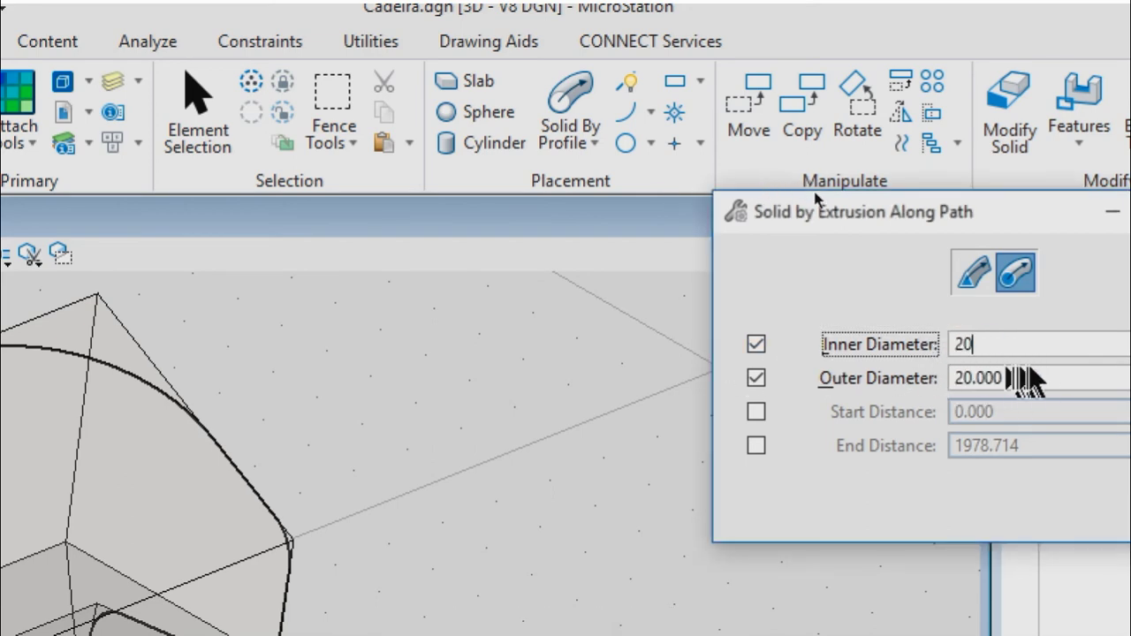
left_click_drag(1016, 382, 934, 378)
type("25")
key("Tab")
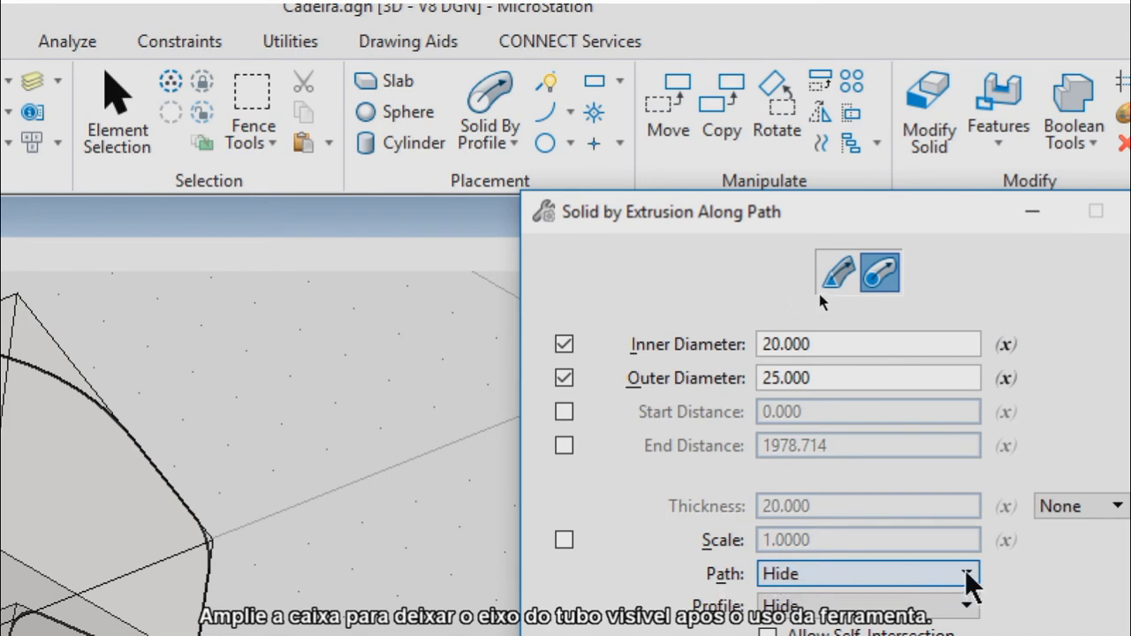
left_click(967, 573)
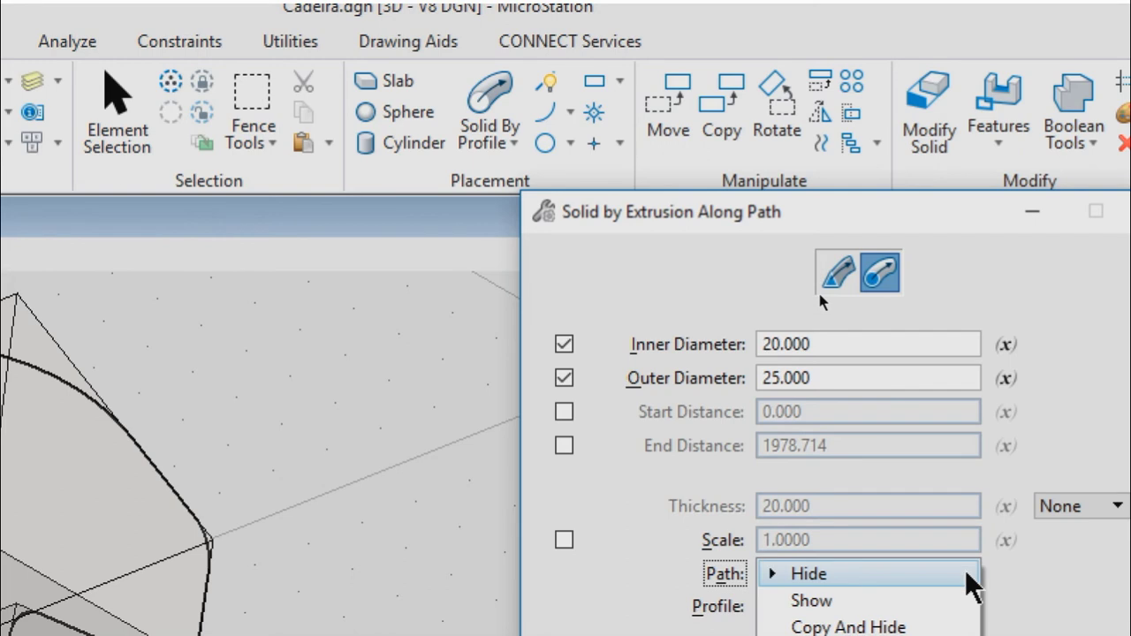
left_click(828, 601)
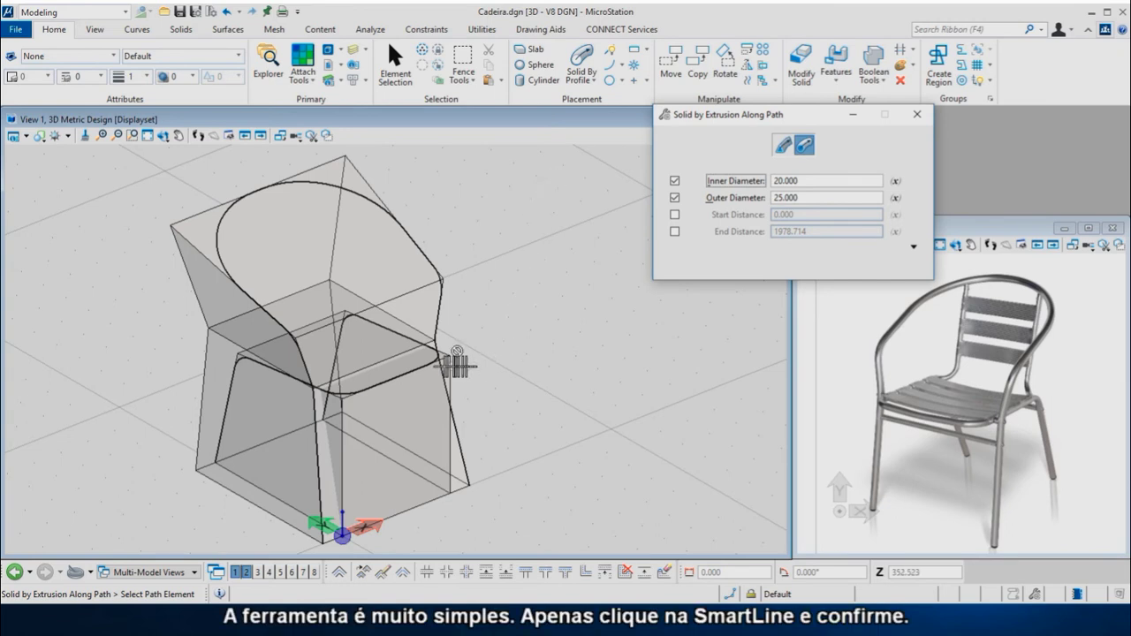
Step: Extrude 25 mm tubes along the seat-frame SmartLine and the backrest SmartLine
left_click(343, 389)
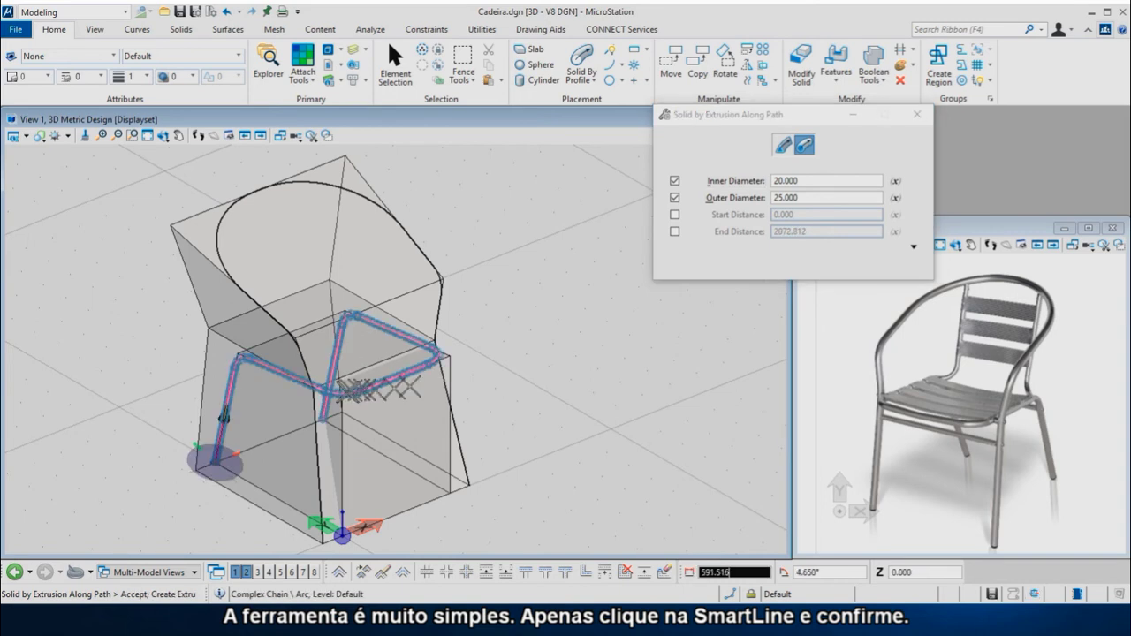
left_click(501, 380)
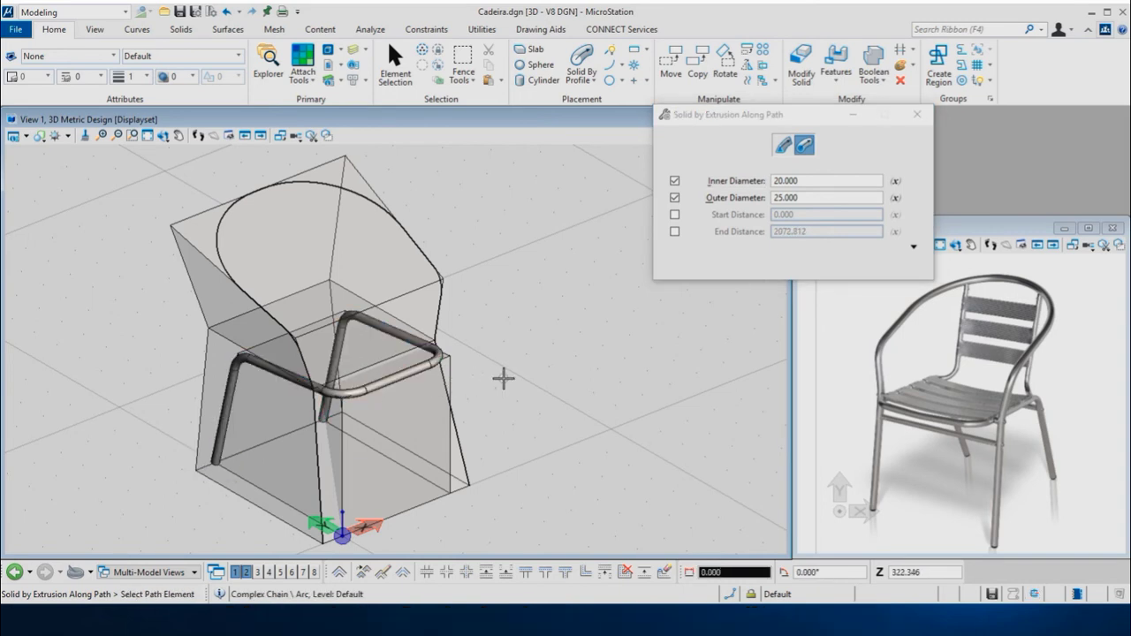
left_click(441, 314)
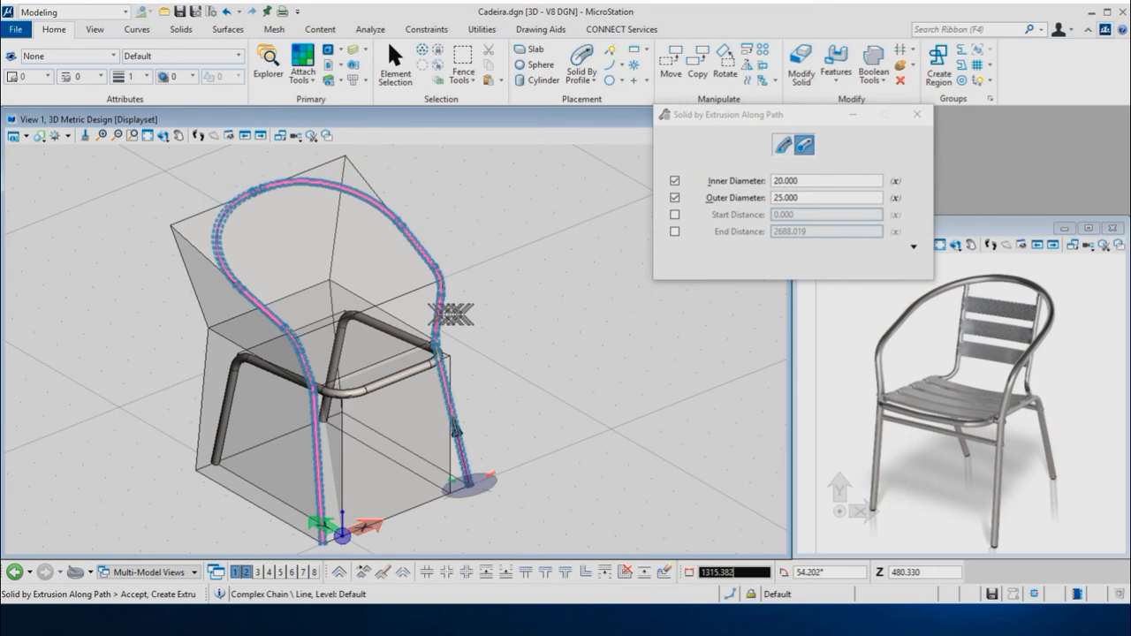
left_click(467, 313)
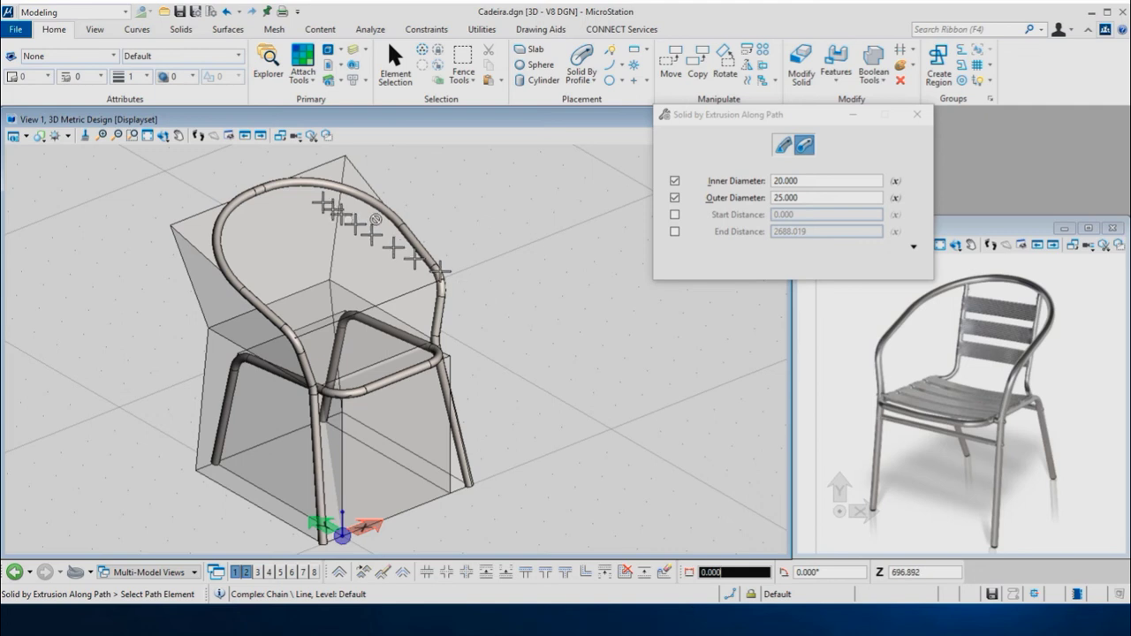
Step: Switch View 1 to a Normal camera lens and rotate the chair into view
left_click(296, 136)
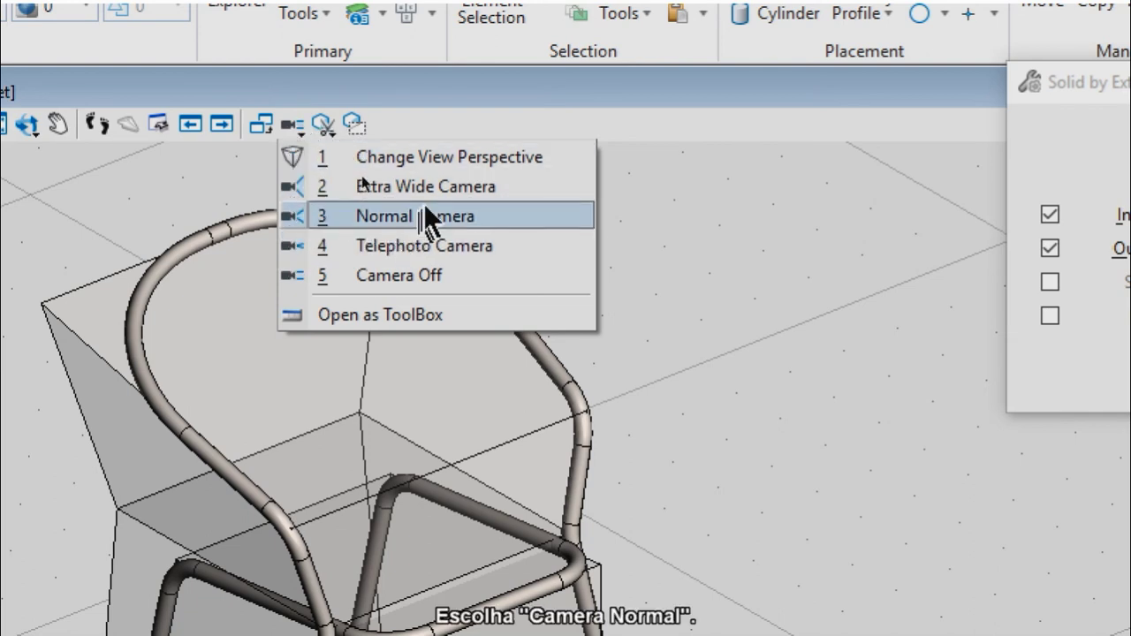
left_click(381, 216)
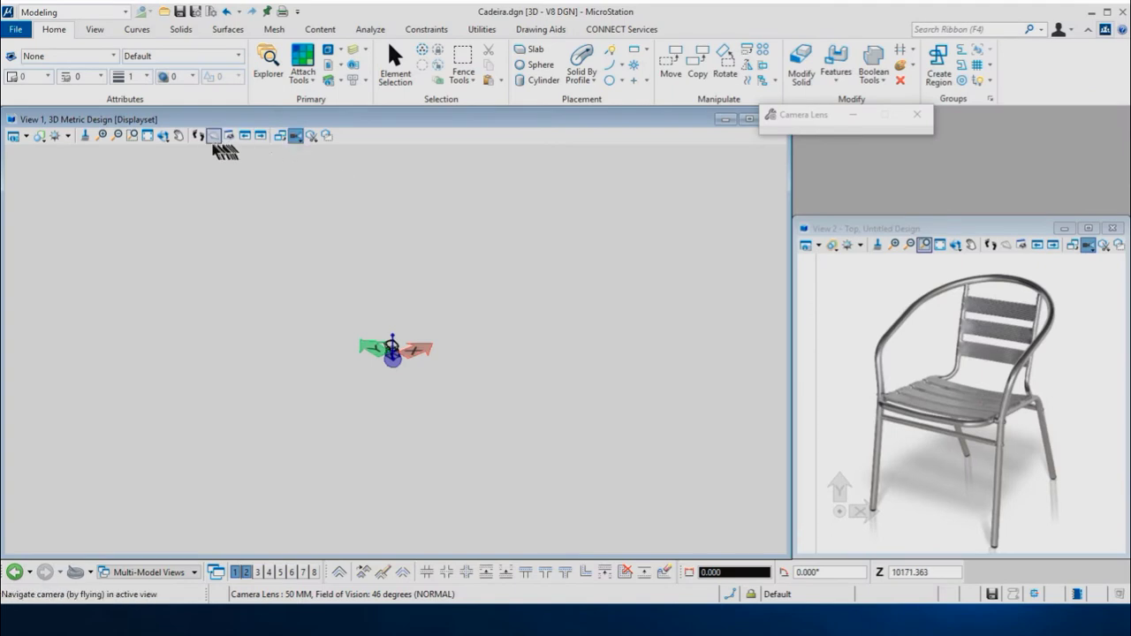
left_click(148, 136)
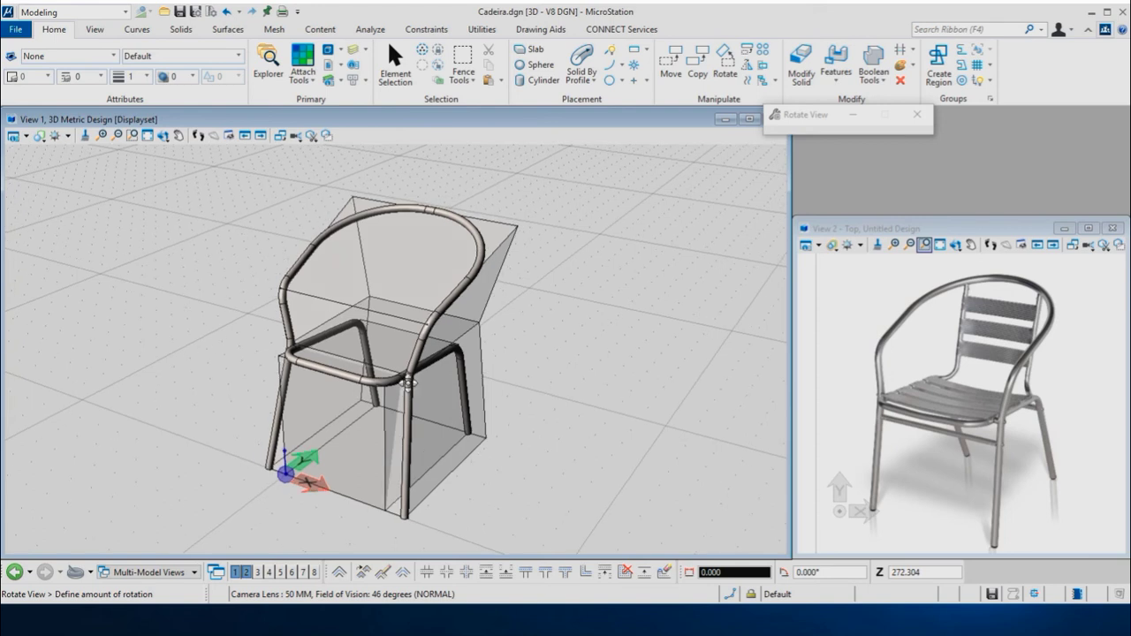
right_click(465, 161)
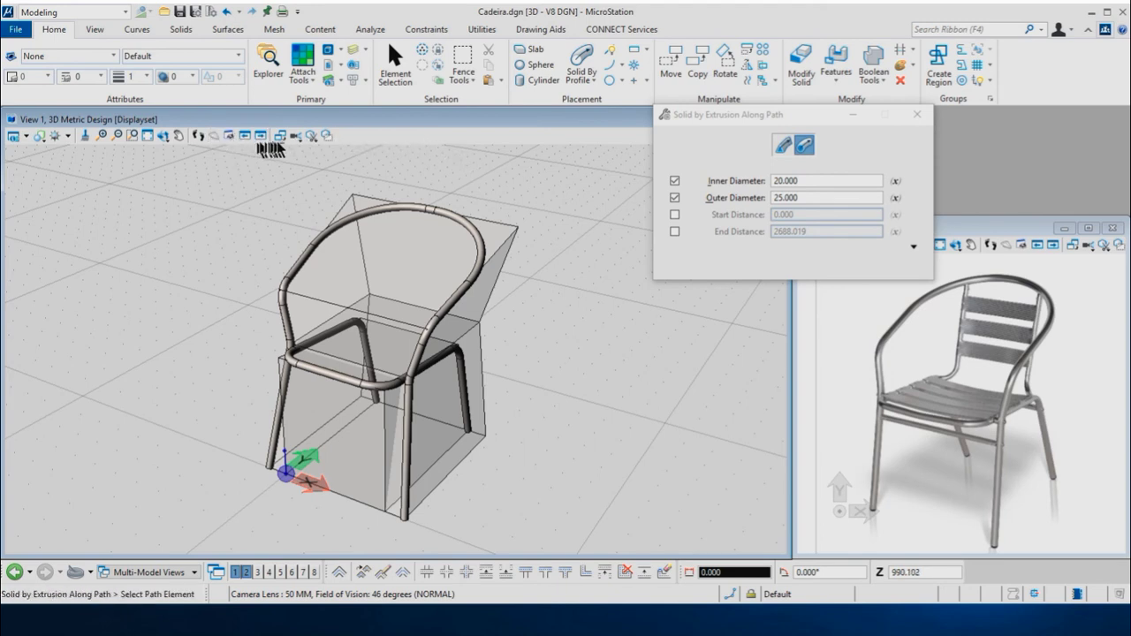
Step: Turn the camera off and undo the tube solids
left_click(294, 137)
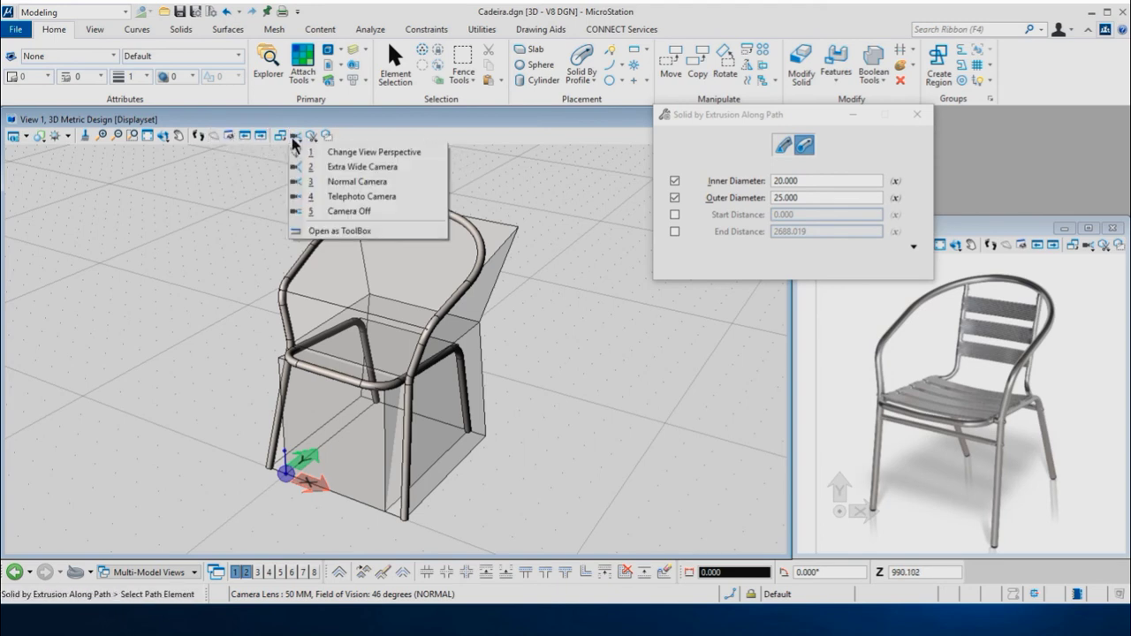
left_click(333, 212)
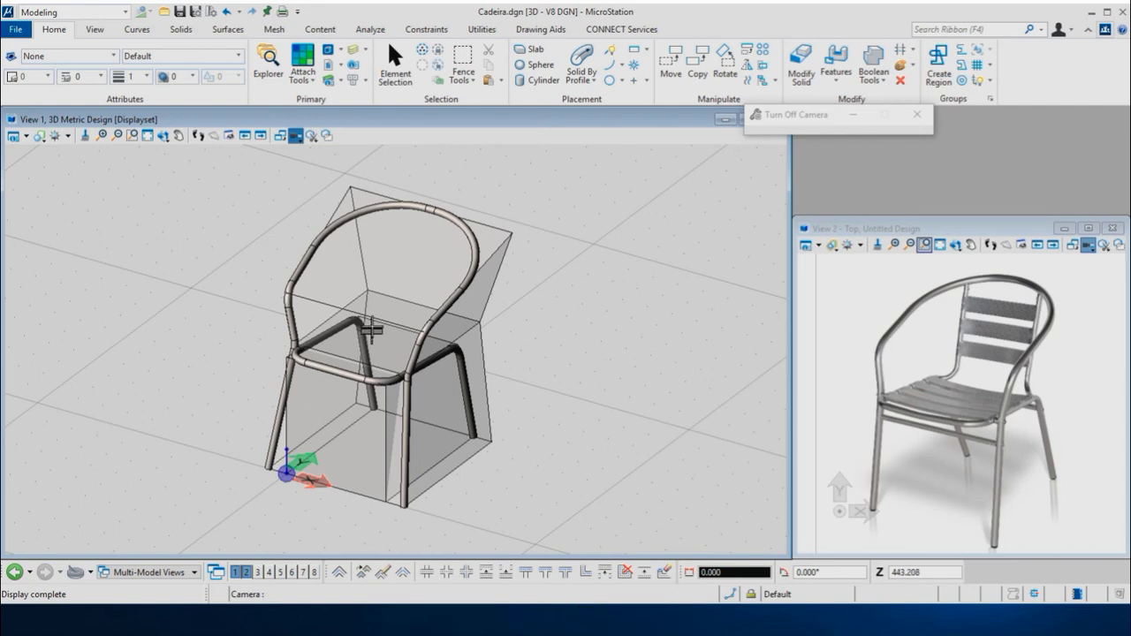
key("ctrl+z")
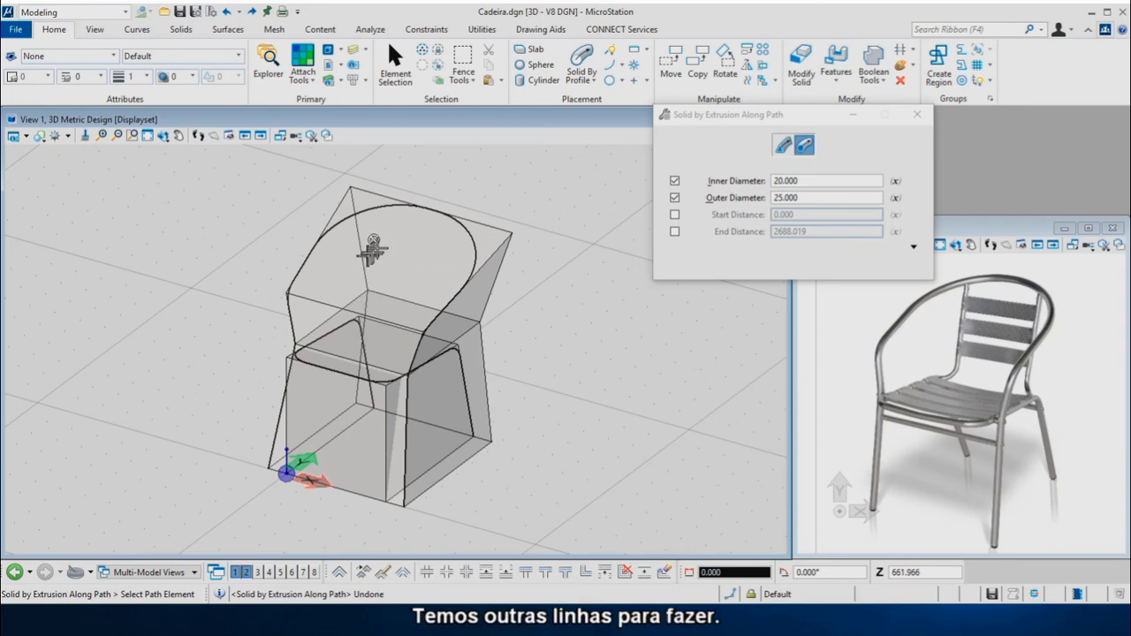
Step: Delete the lower and upper transparent guide extrusions and the grey slab solid
left_click(901, 82)
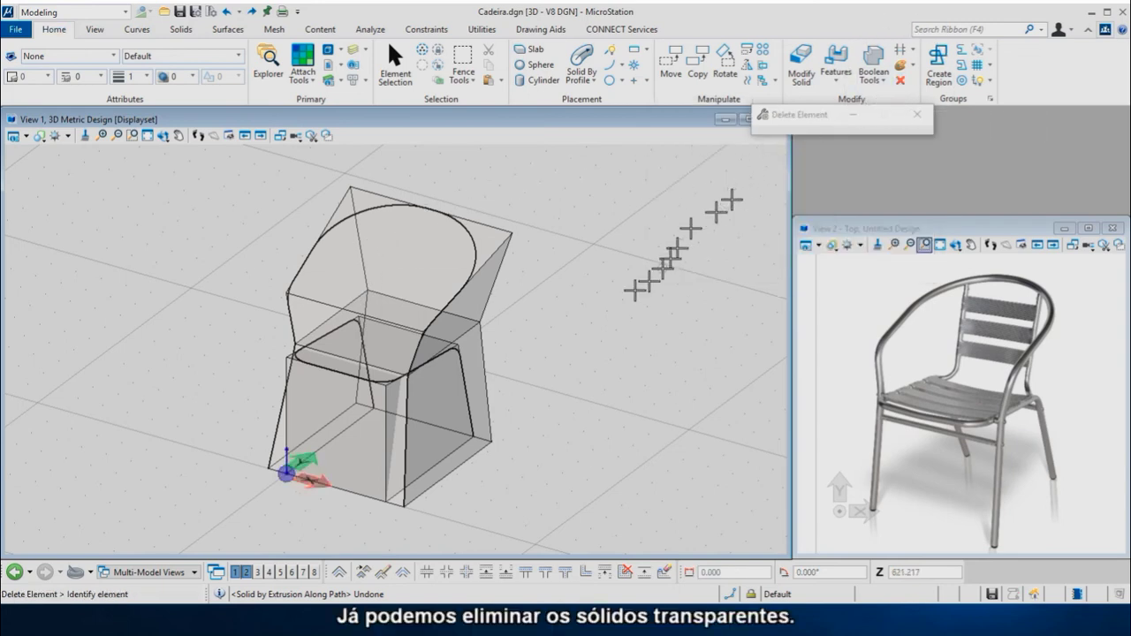
left_click(483, 336)
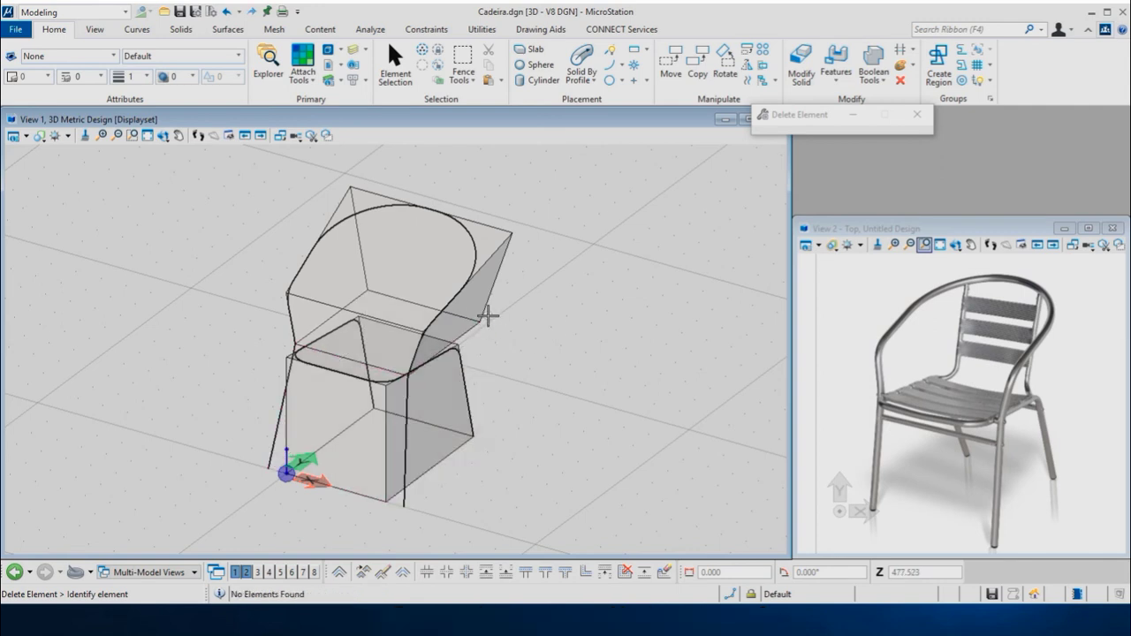
left_click(481, 316)
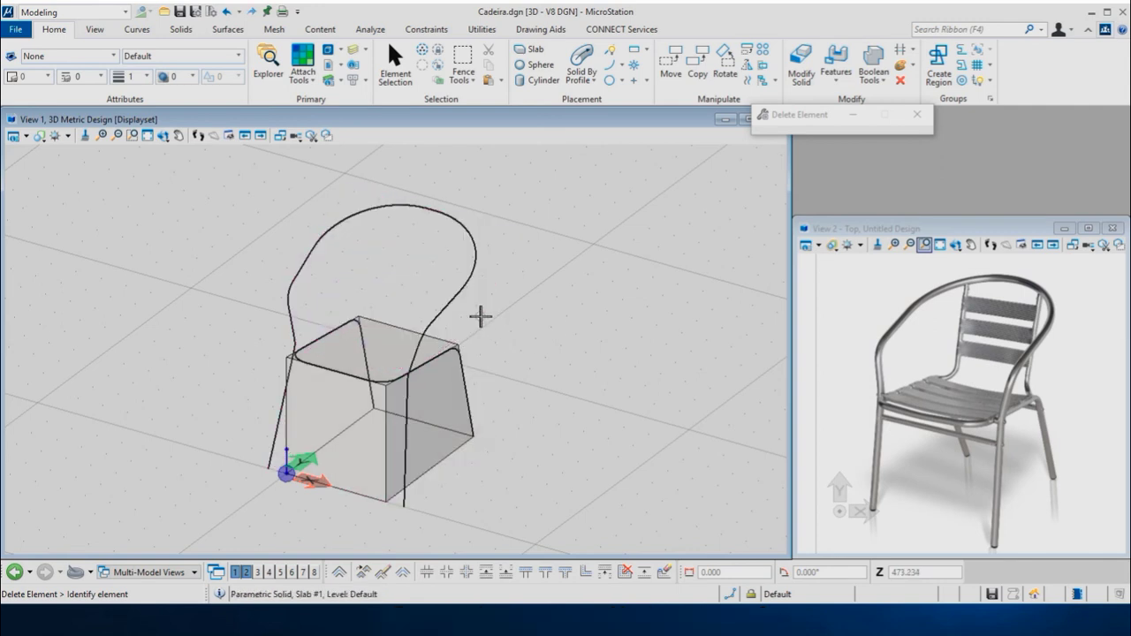
left_click(445, 400)
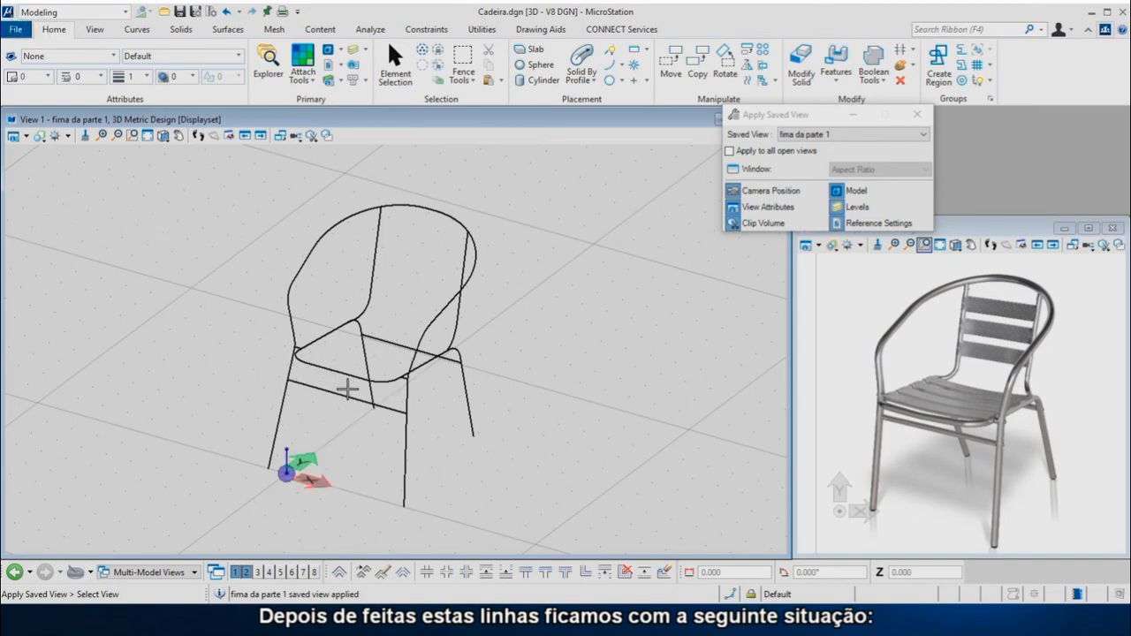
Step: Start Solid by Extrusion Along Path with 18 outer and 15 inner tube diameter
left_click(579, 55)
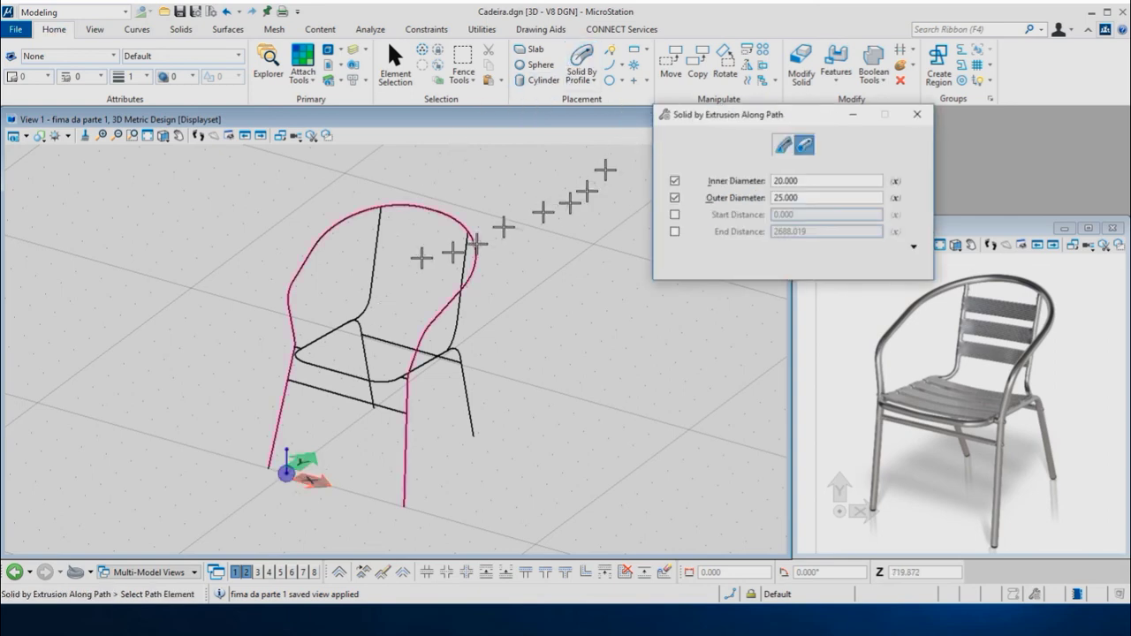
scroll(330, 378, "up", 1)
scroll(336, 372, "up", 1)
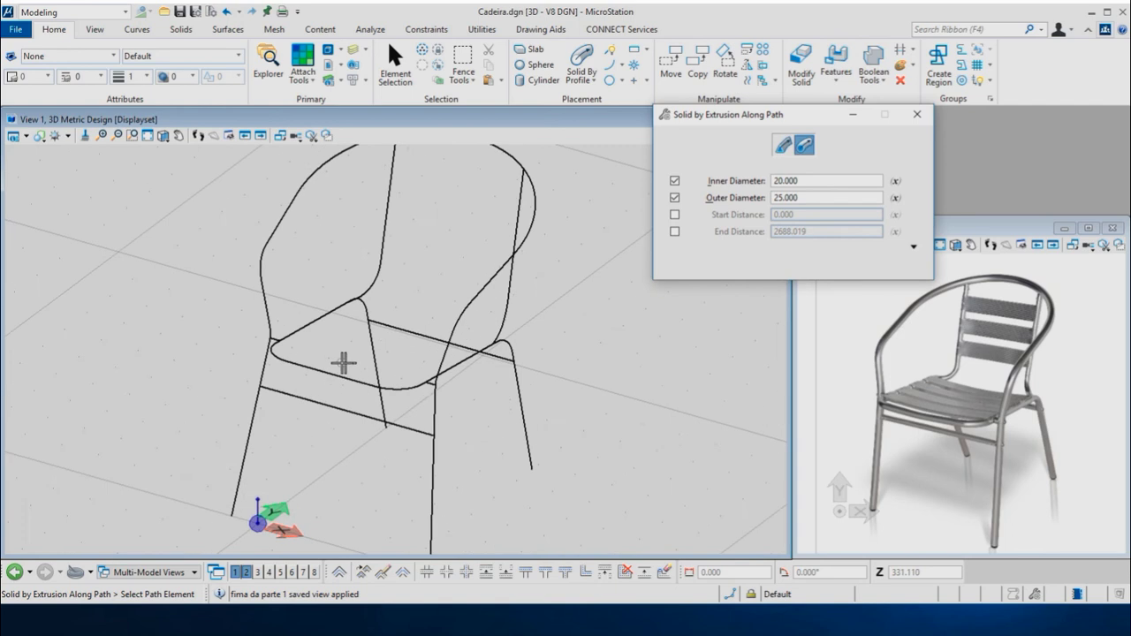
scroll(342, 362, "up", 1)
scroll(343, 363, "up", 1)
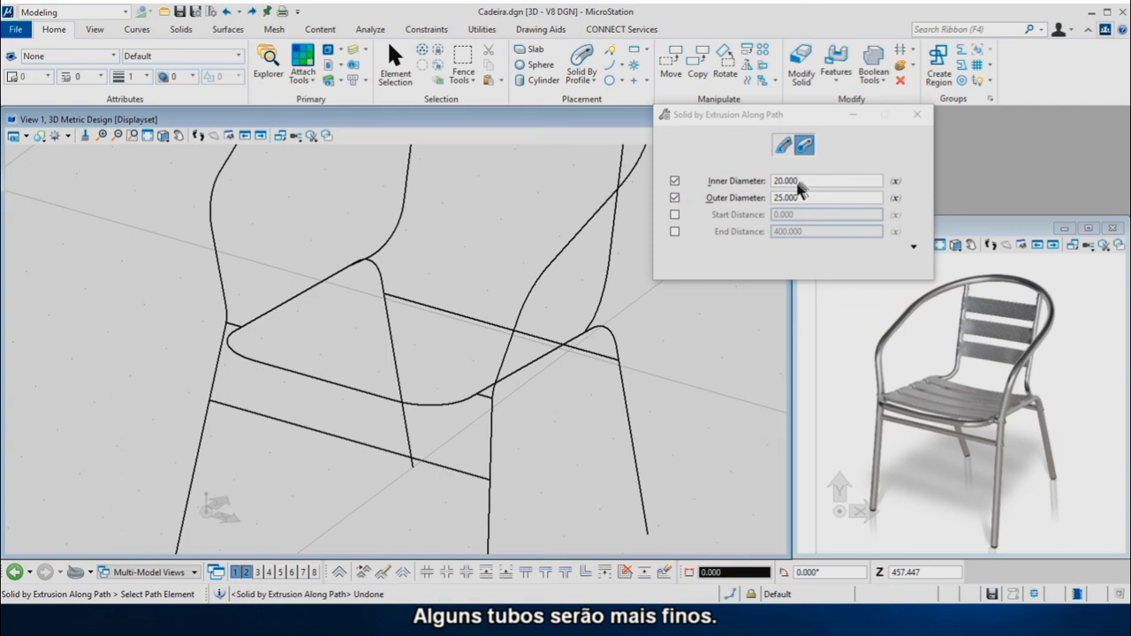
left_click(781, 198)
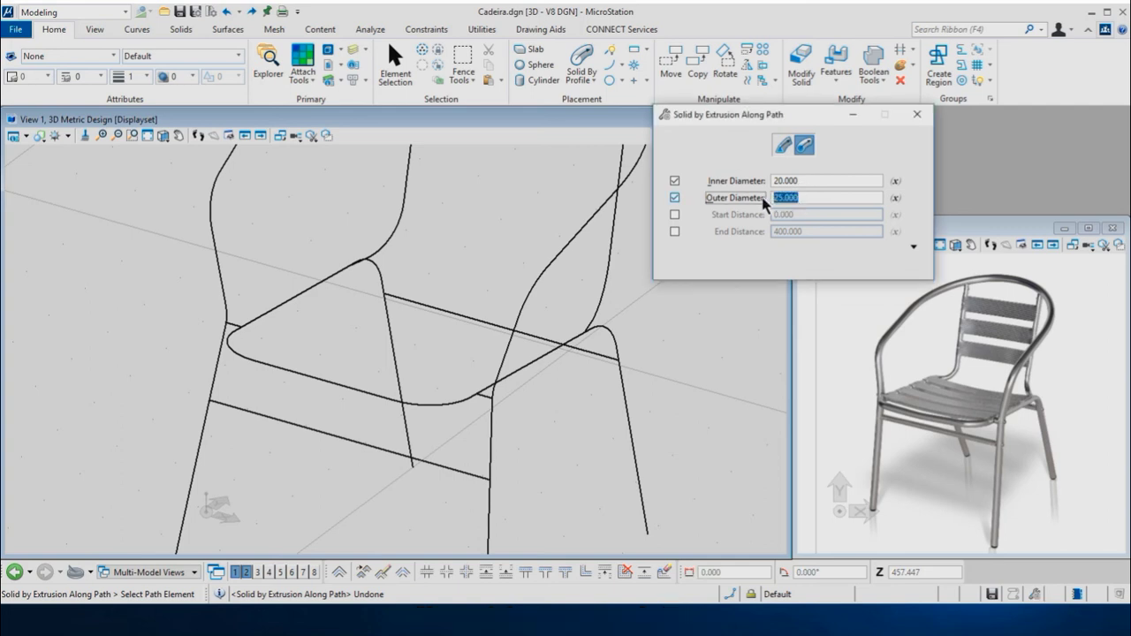
type("1")
key("BackSpace")
type("2")
left_click(773, 183)
type("15")
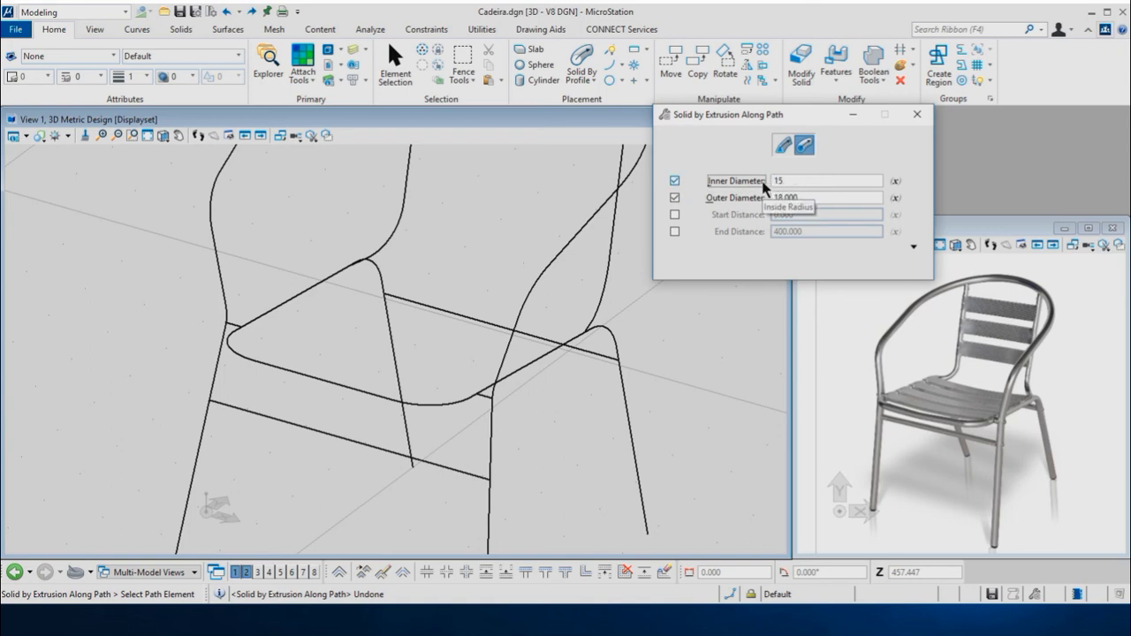
key("Tab")
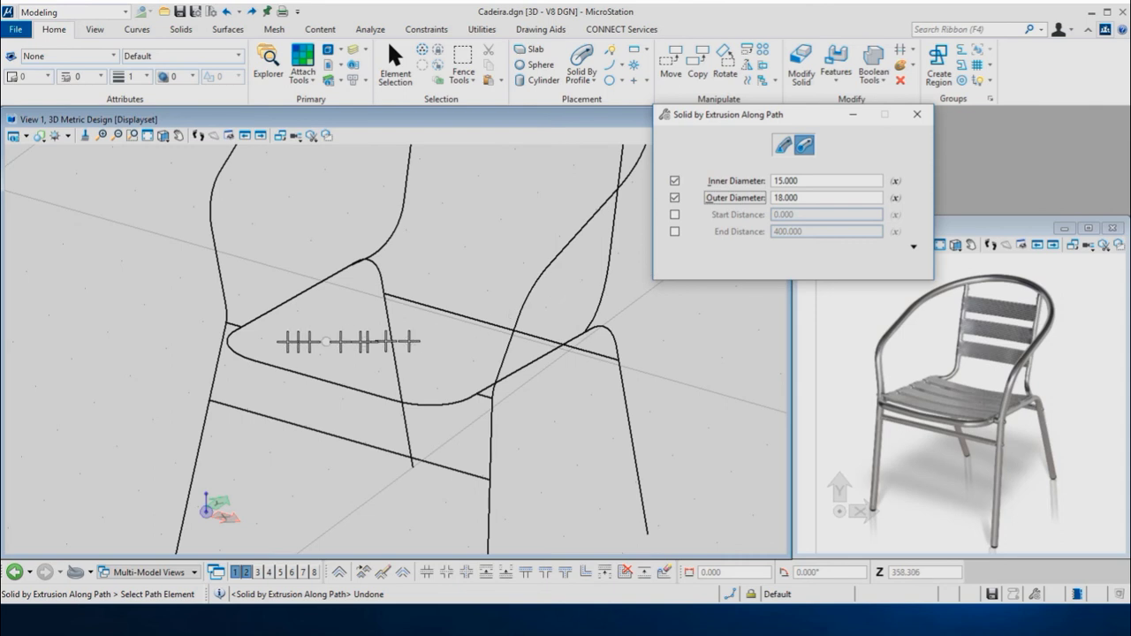
Step: Extrude thin 18/15 tubes along the upper and lower crossbar lines beneath the seat
left_click(225, 325)
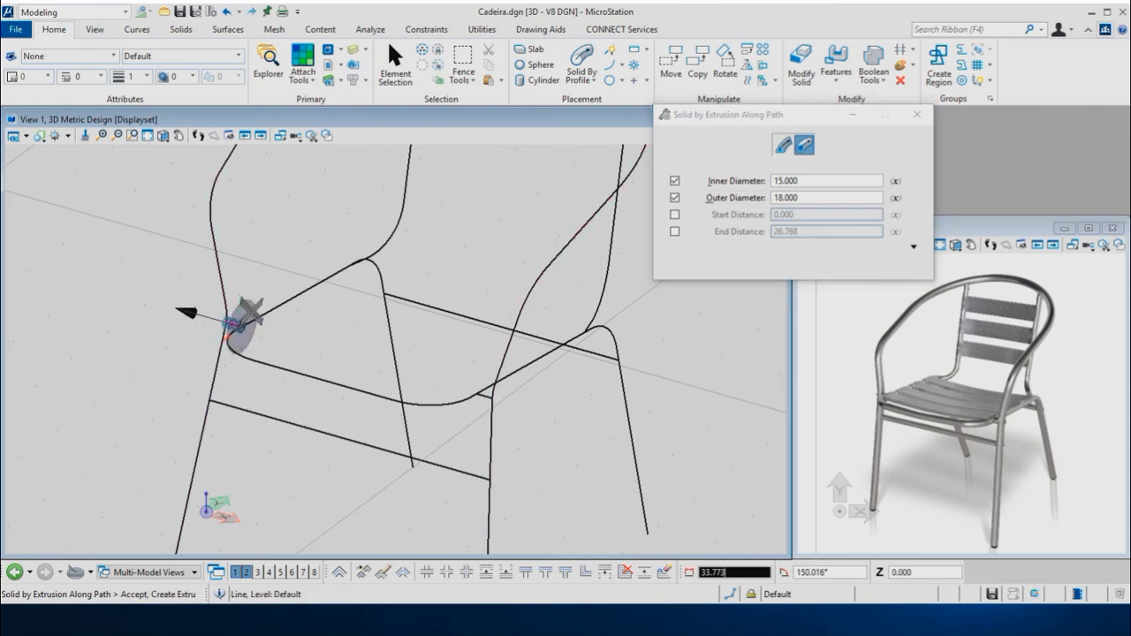
left_click(434, 306)
left_click(451, 299)
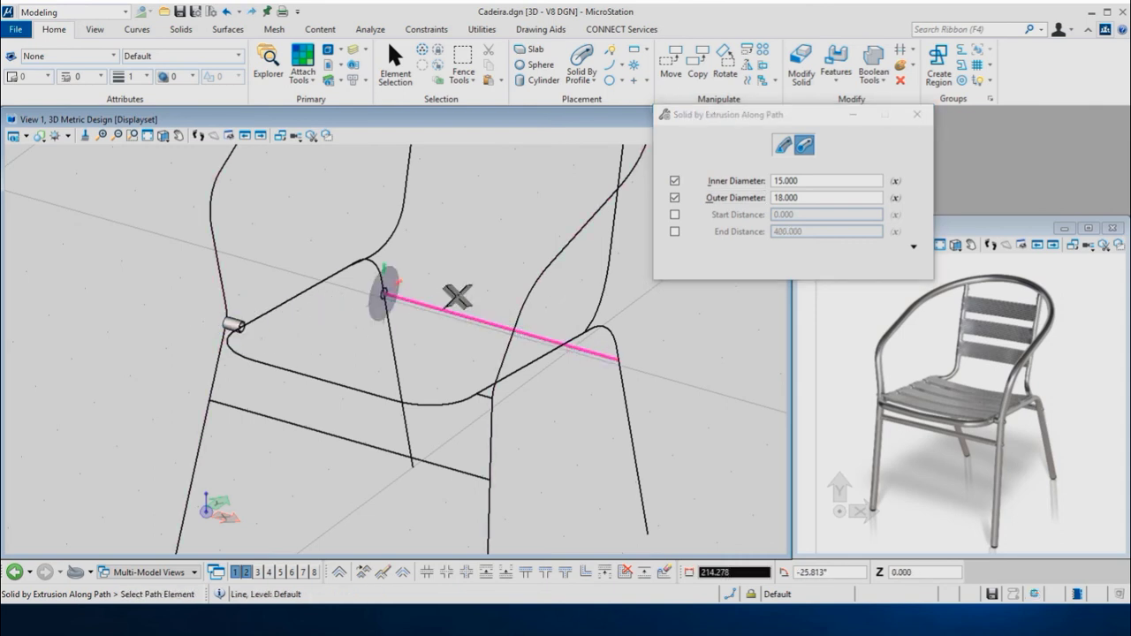
left_click(485, 399)
left_click(461, 416)
left_click(449, 469)
left_click(452, 455)
left_click(799, 182)
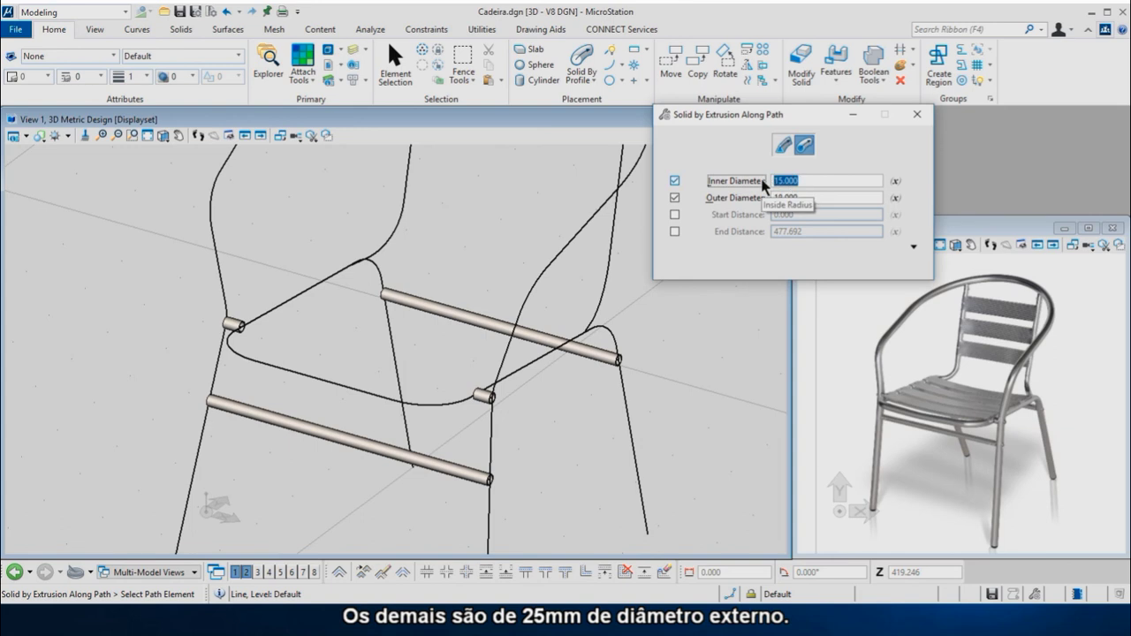
Step: Change the tube outer diameter to 25 with 20 inner diameter
type("20")
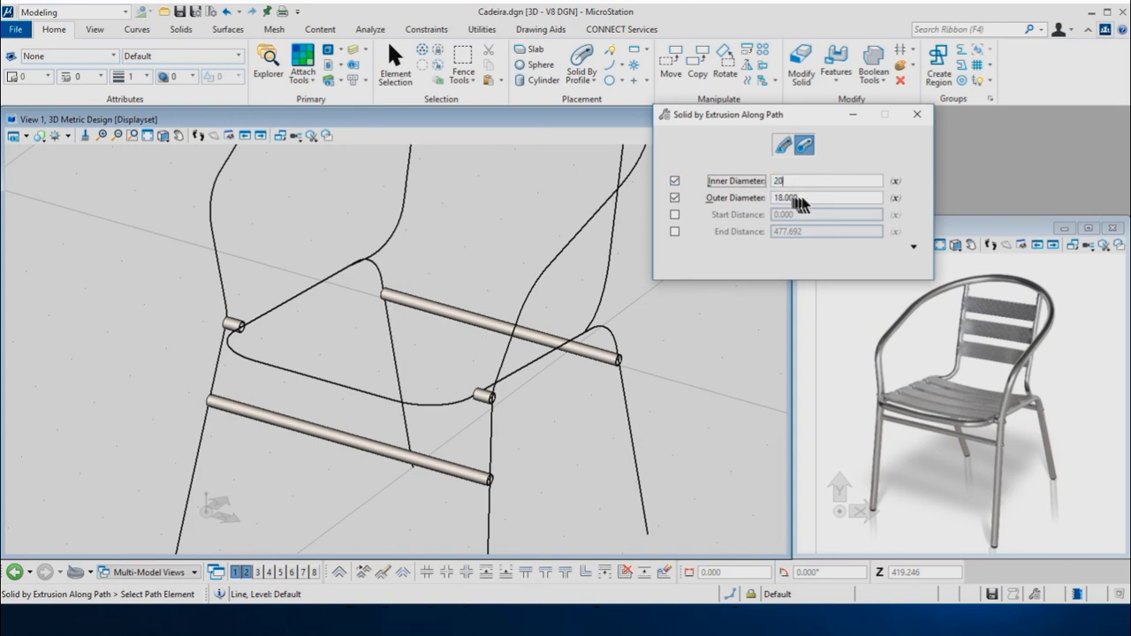
type("25")
key("Return")
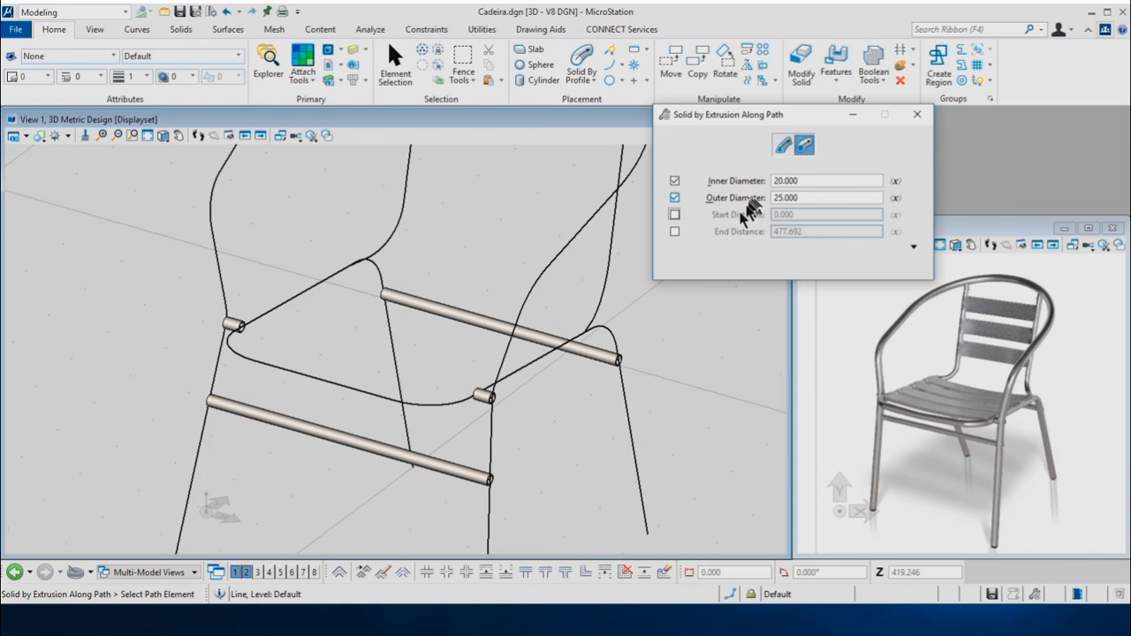
scroll(434, 303, "down", 2)
scroll(416, 324, "down", 2)
scroll(380, 399, "down", 2)
scroll(365, 433, "down", 1)
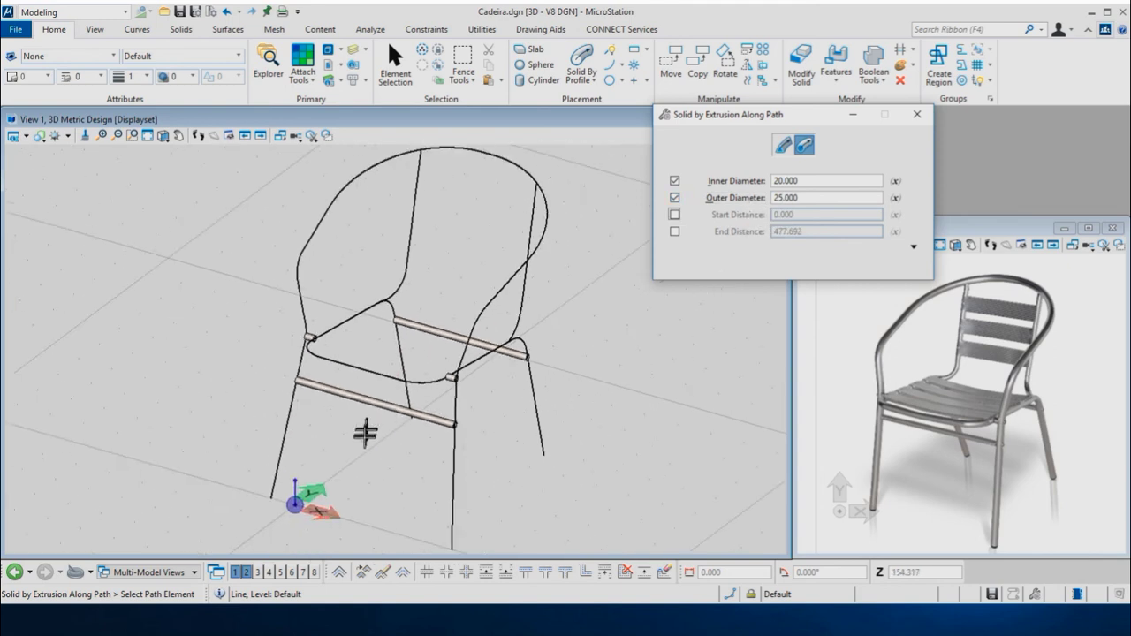
Step: Extrude 25/20 tubes along the main frame, seat rim, and left and right back rails
left_click(289, 428)
left_click(302, 429)
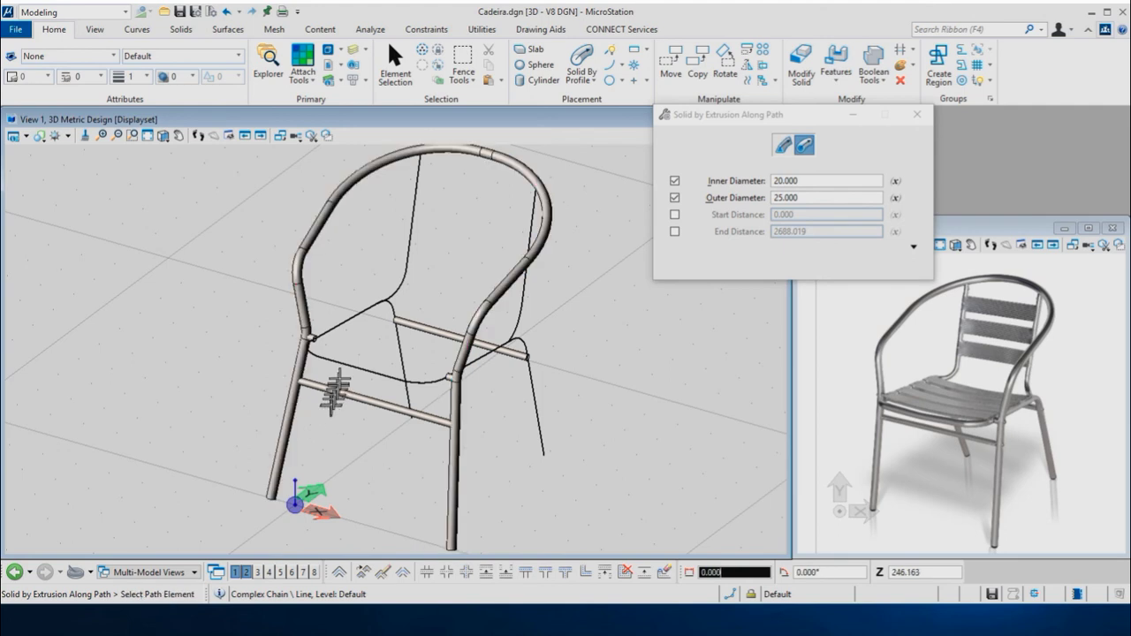
left_click(341, 364)
left_click(355, 343)
left_click(404, 283)
left_click(404, 283)
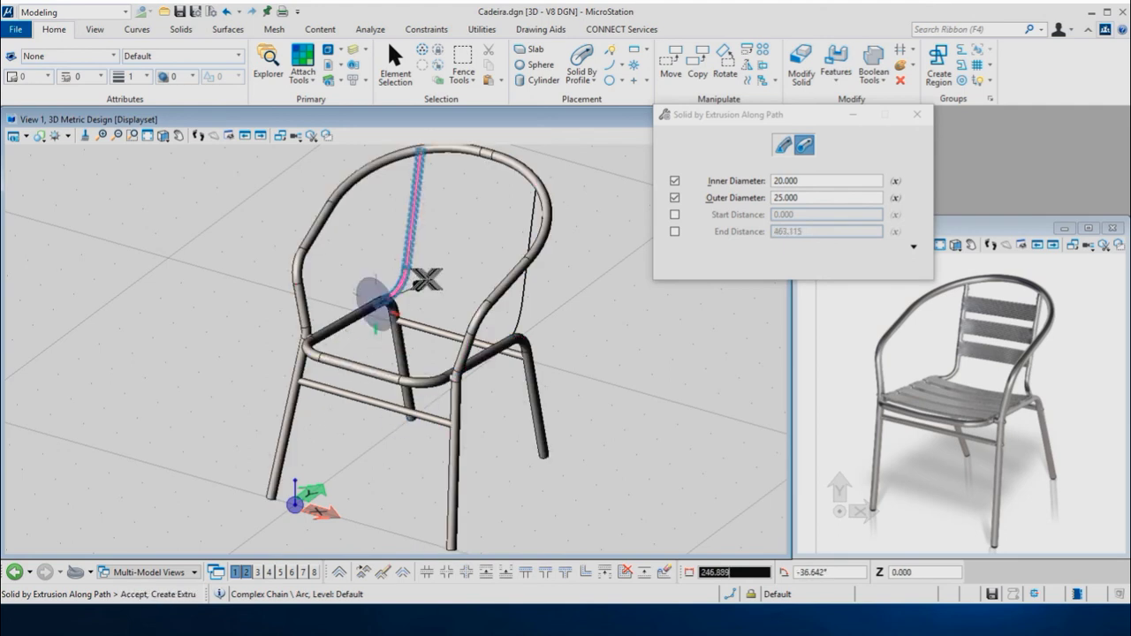
left_click(526, 309)
left_click(530, 310)
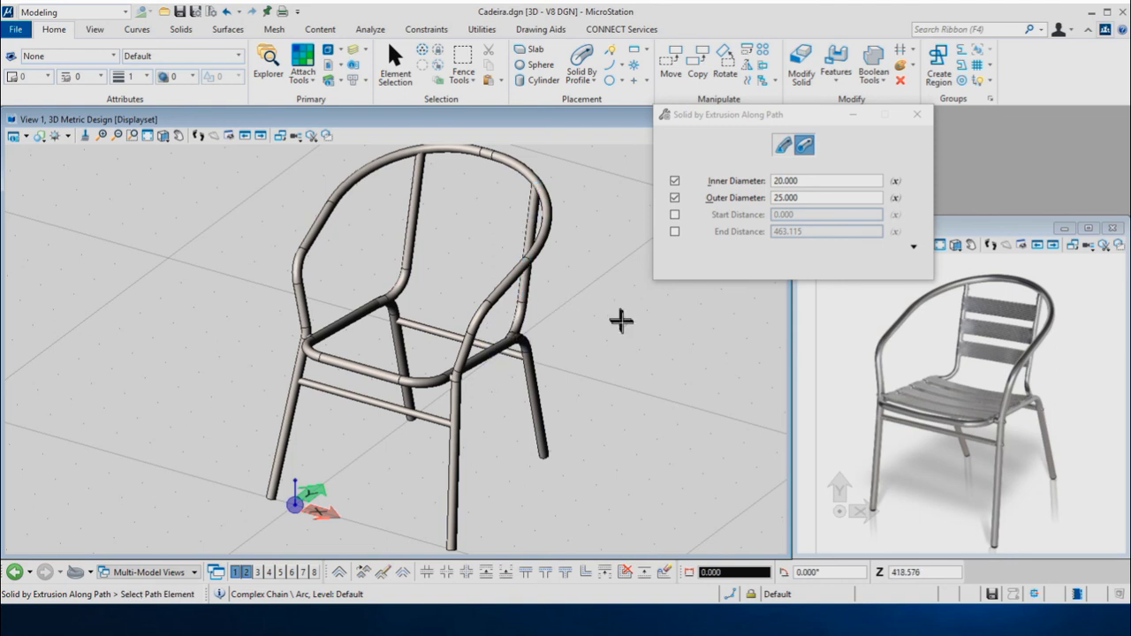
scroll(319, 446, "down", 1)
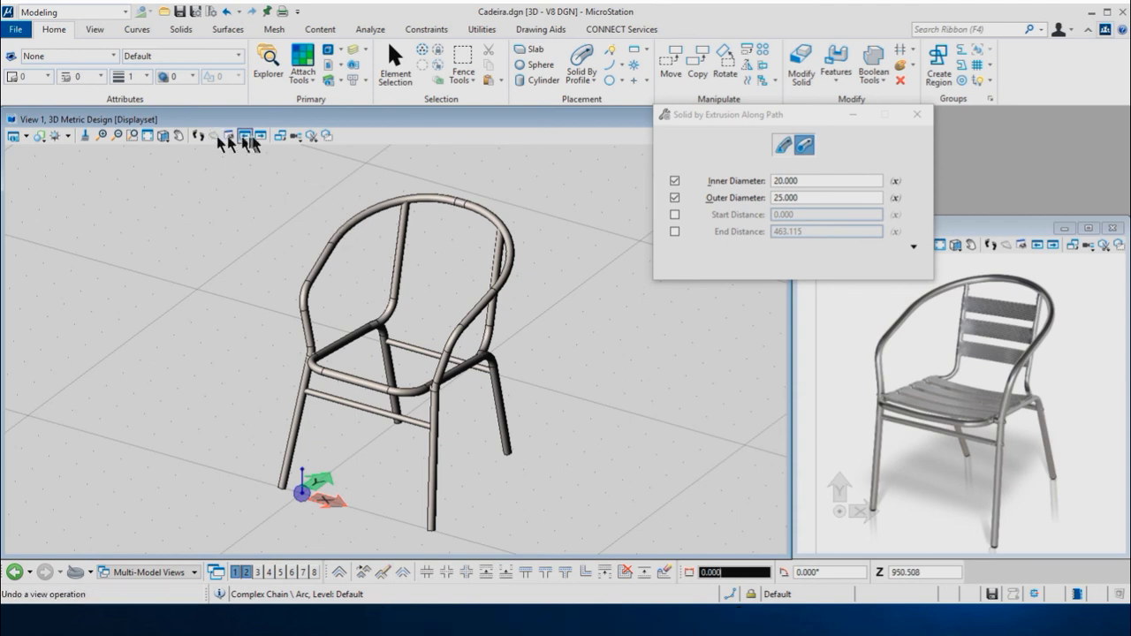
Step: Switch the view to a Normal camera, fit the whole chair, and orbit around it
left_click(294, 136)
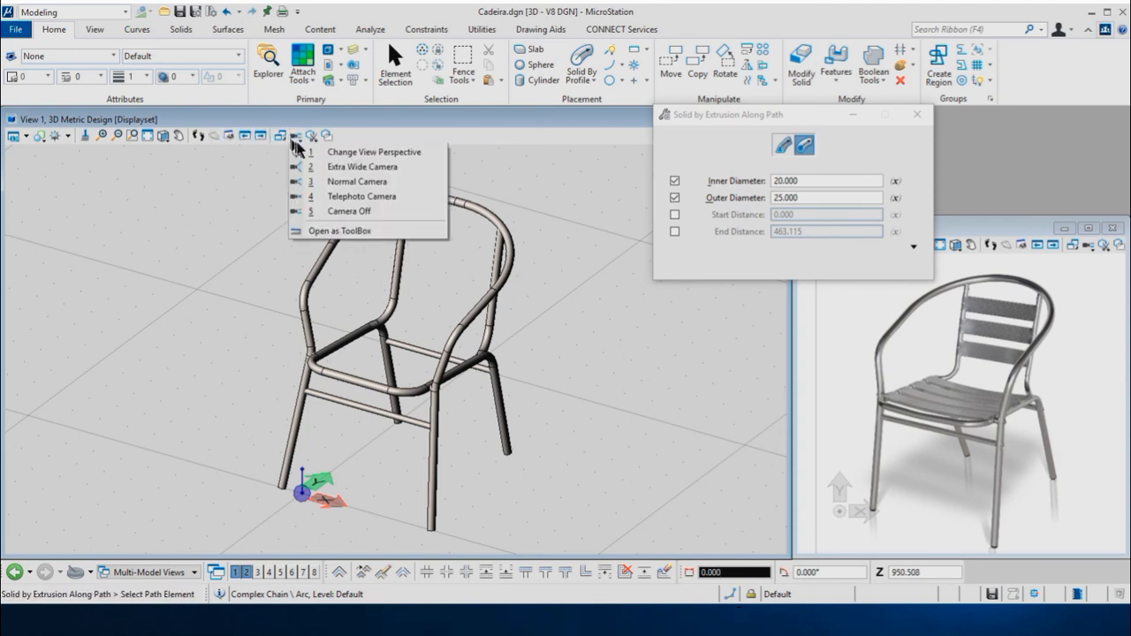
left_click(343, 183)
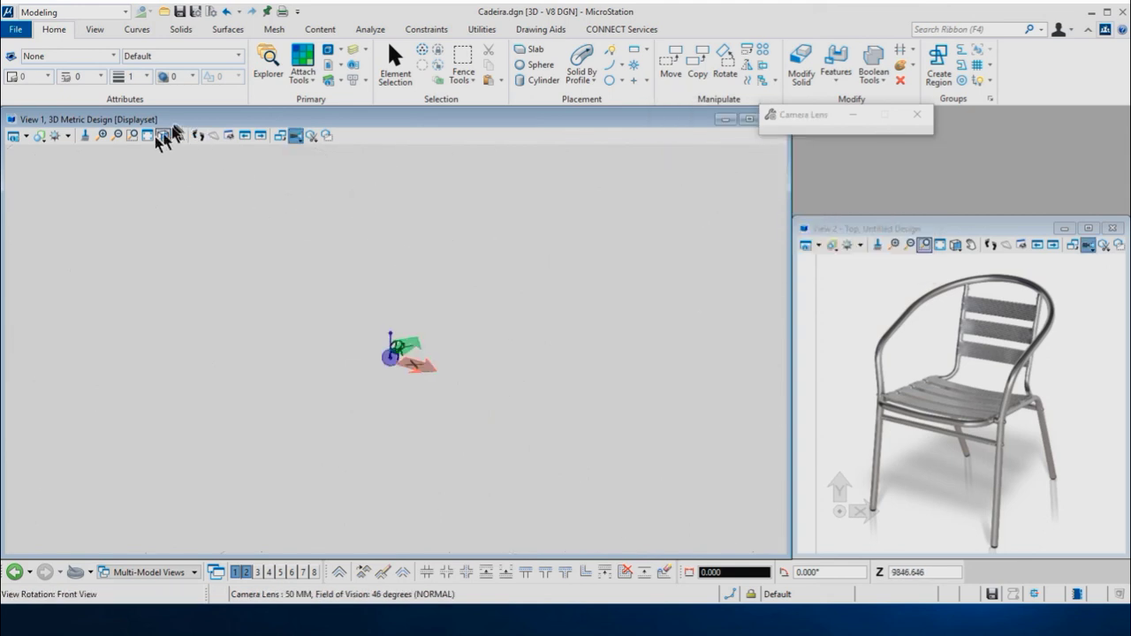
left_click(147, 135)
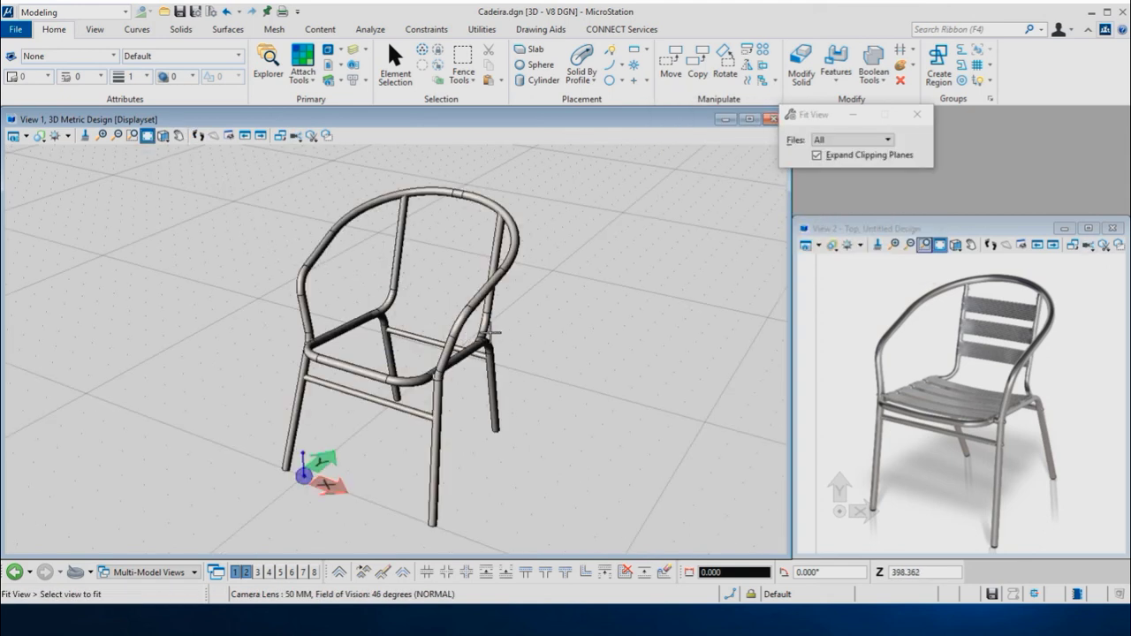
middle_click_drag(455, 341, 448, 311, "shift")
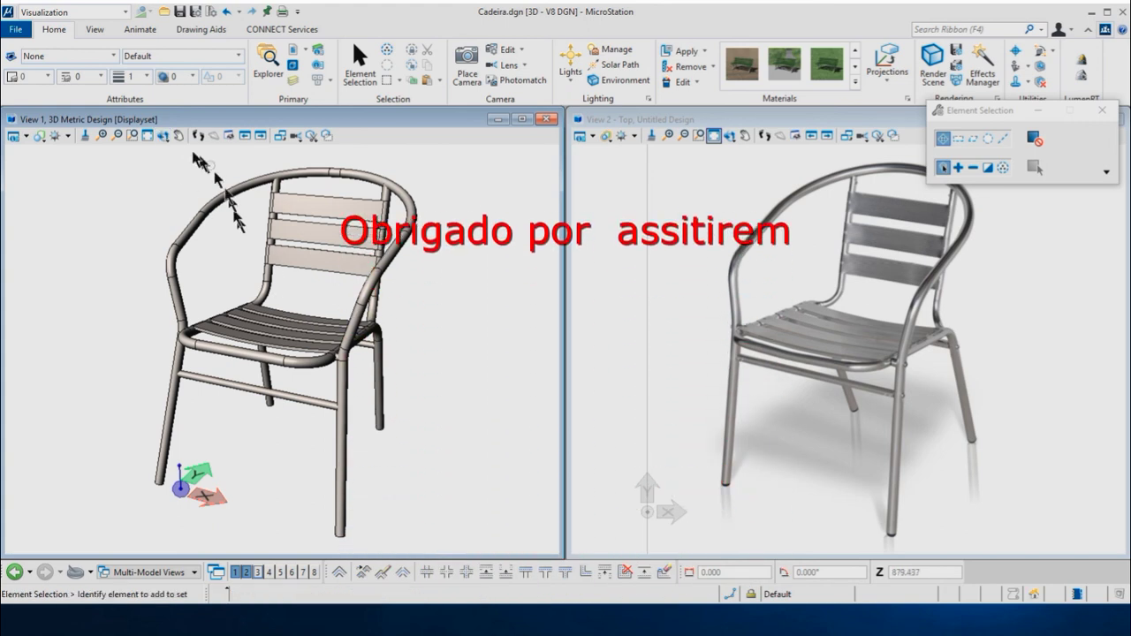
left_click(164, 135)
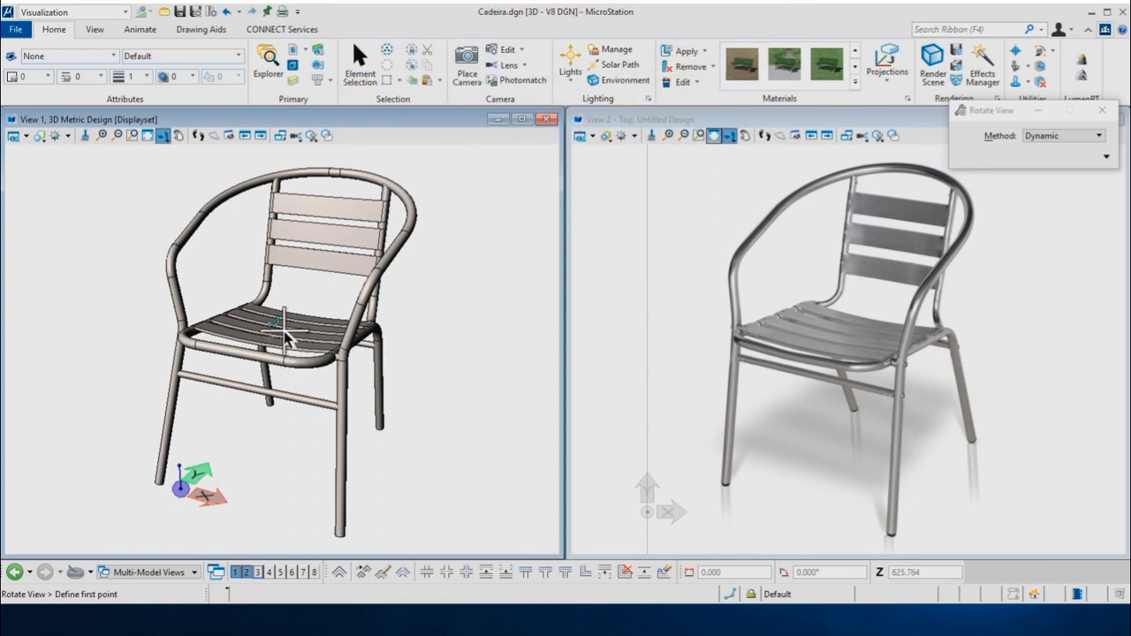
left_click(240, 371)
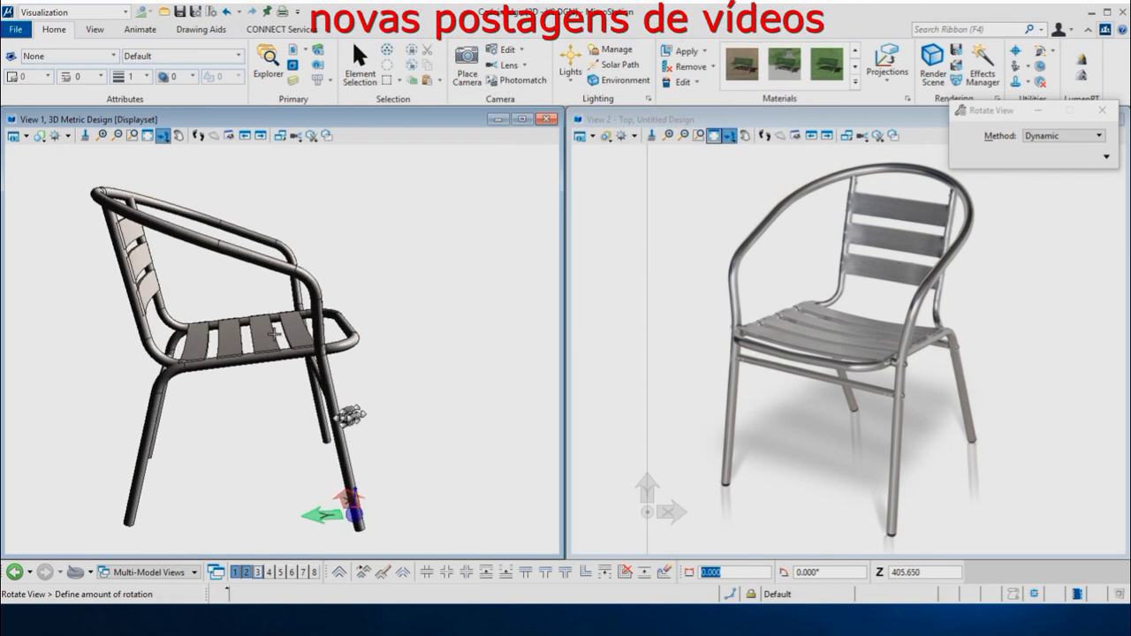
left_click(123, 399)
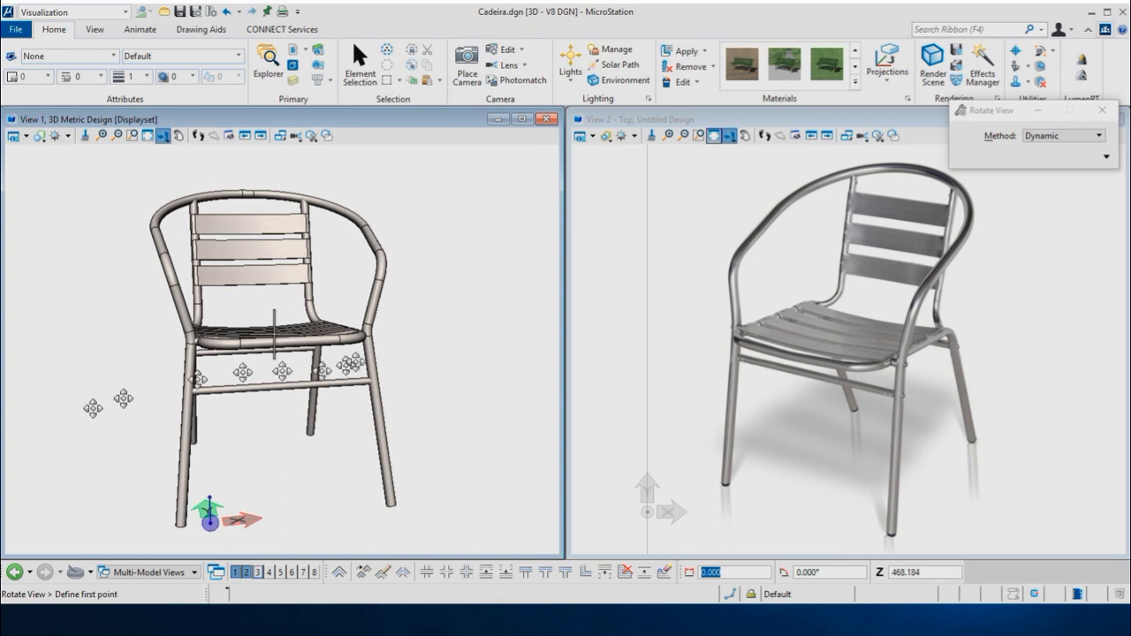
left_click(403, 307)
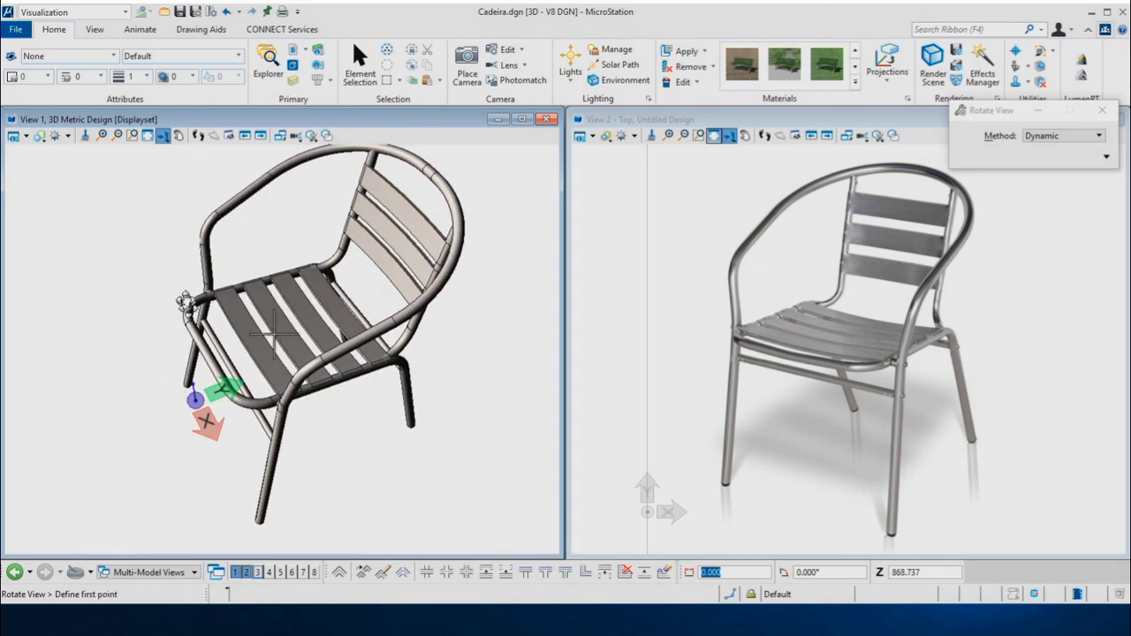
left_click(252, 351)
left_click(351, 321)
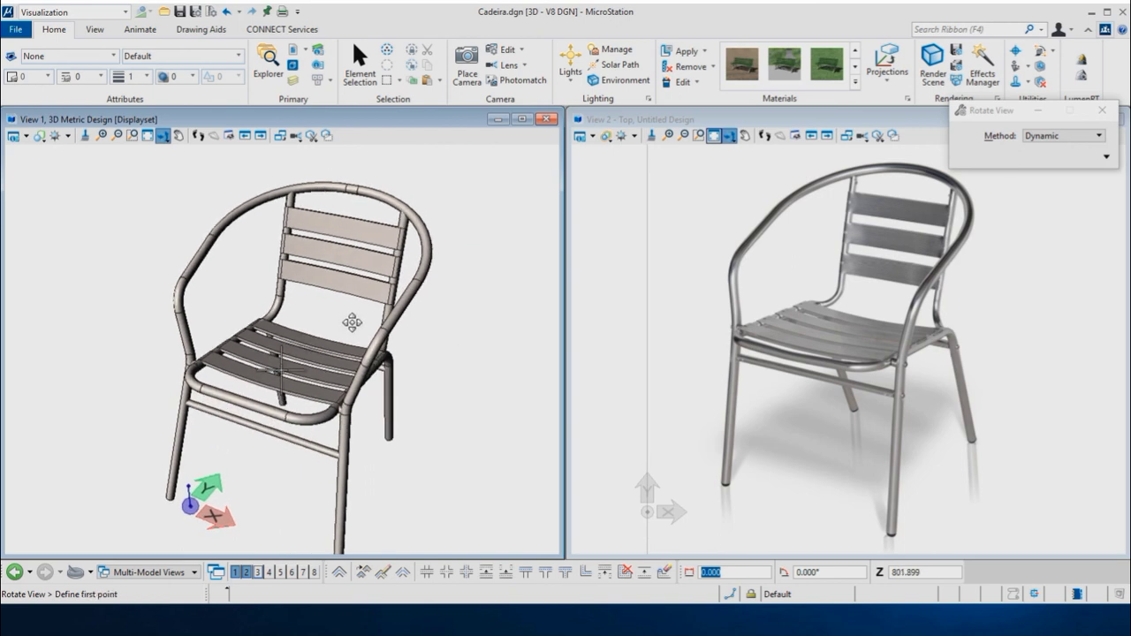